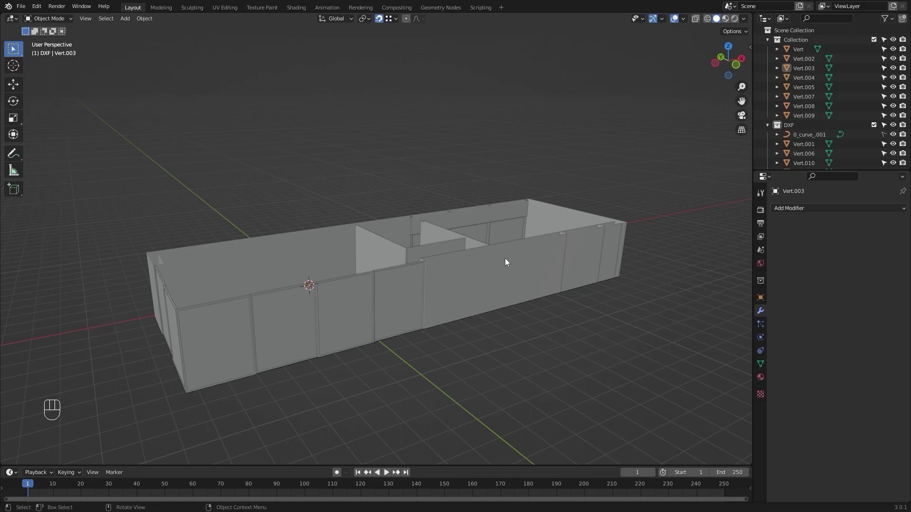
Lower the top of the window placeholder block near the wall's end to the head height of the windows on the opposite wall
middle_click_drag(505, 258, 334, 281, "shift")
scroll(350, 308, "up", 2)
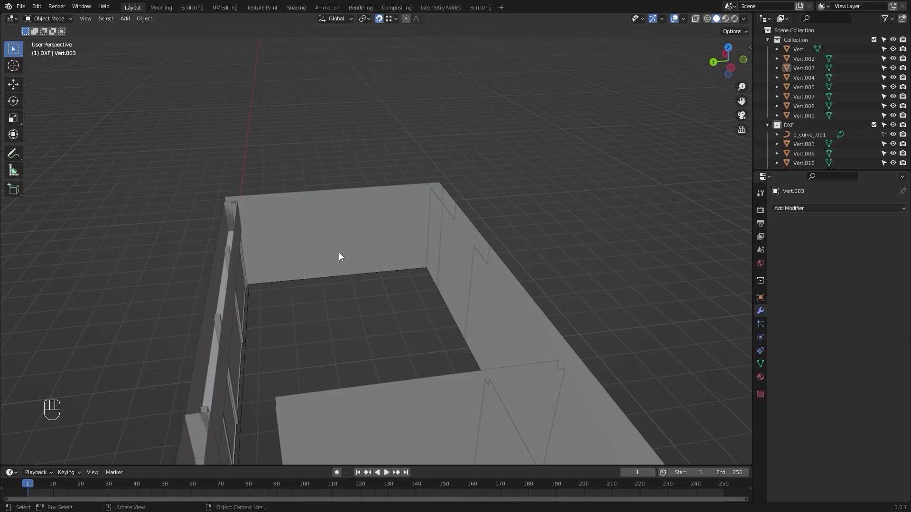
middle_click_drag(311, 279, 347, 240)
left_click(347, 241)
key("Tab")
key("z")
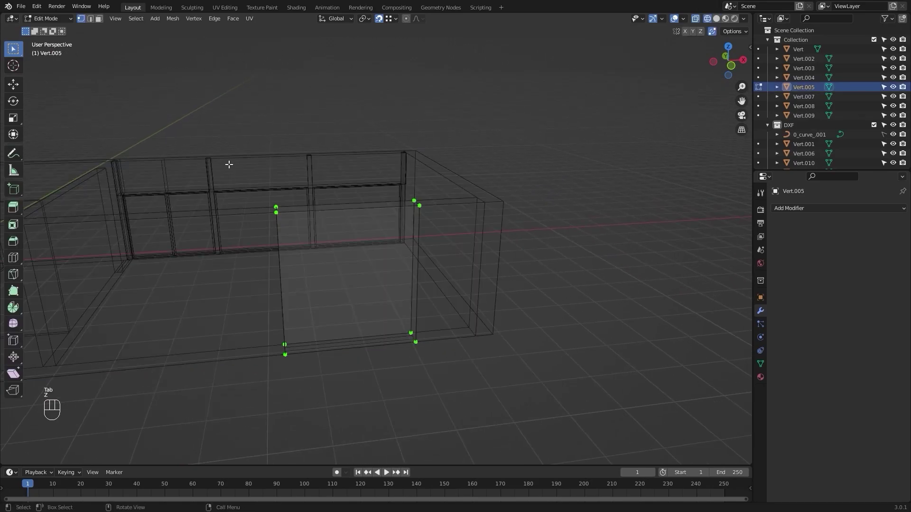
left_click_drag(228, 162, 466, 244)
key("z")
left_click(467, 232)
mouse_move(451, 238)
middle_mouse_down()
mouse_move(309, 224)
mouse_move(396, 195)
mouse_move(350, 213)
middle_mouse_up()
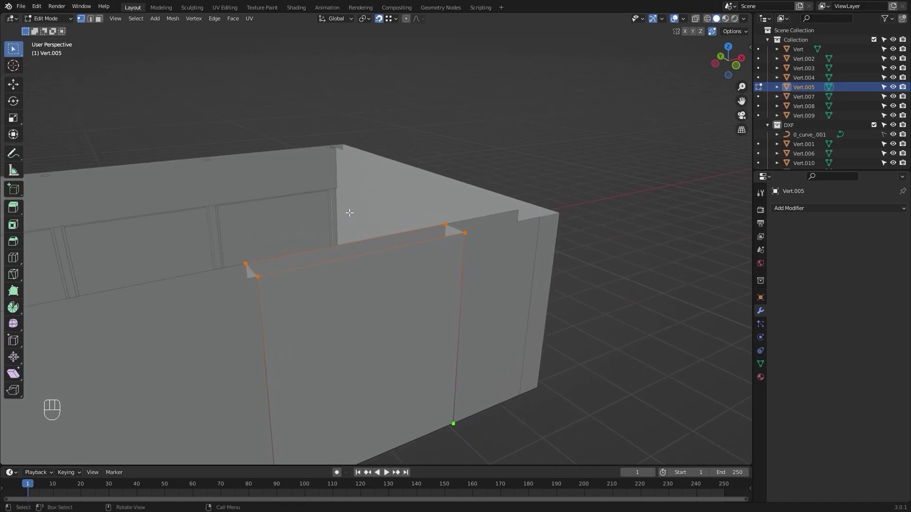
key("g")
key("z")
left_click(337, 190)
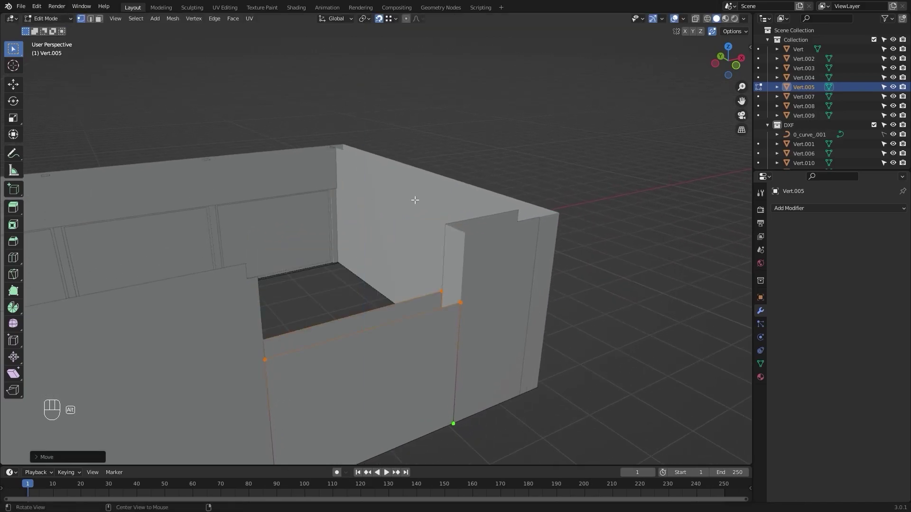
key("Tab")
Cut a horizontal edge loop around the wall segment beside the opening, aligned with the placeholder block's top
middle_click_drag(414, 199, 374, 185)
left_click(431, 183)
key("Tab")
key("z")
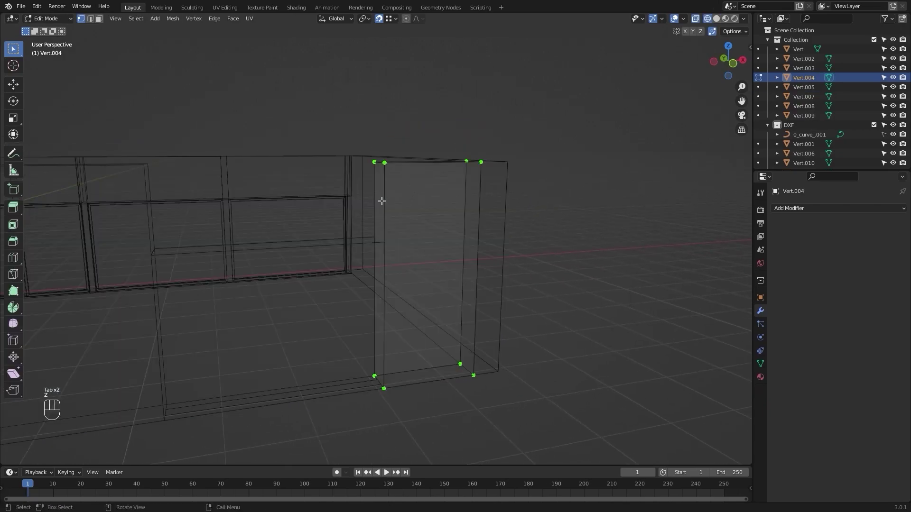
key("z")
key("ctrl+r")
left_click(386, 264)
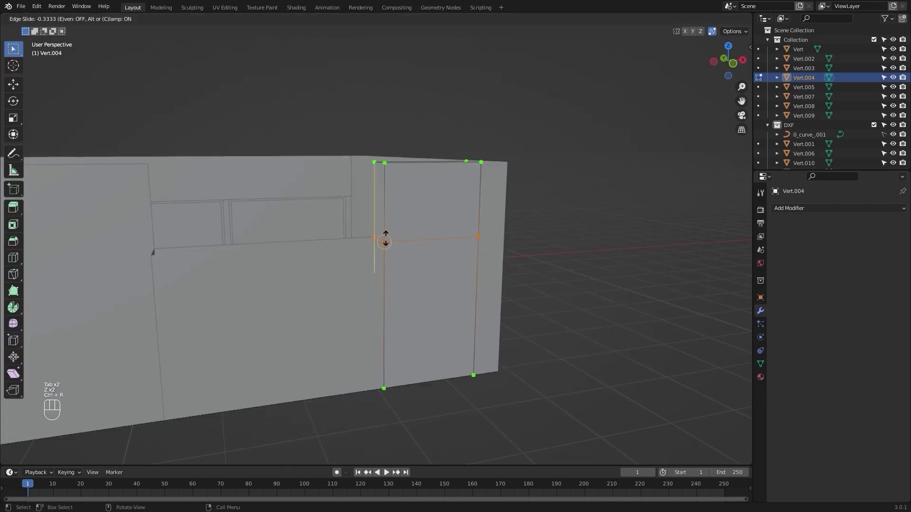
left_click(443, 217)
Extrude the upper end face of that wall segment 2.75 m across the opening to form the wall above the window
key("z")
left_click_drag(314, 121, 406, 256)
key("z")
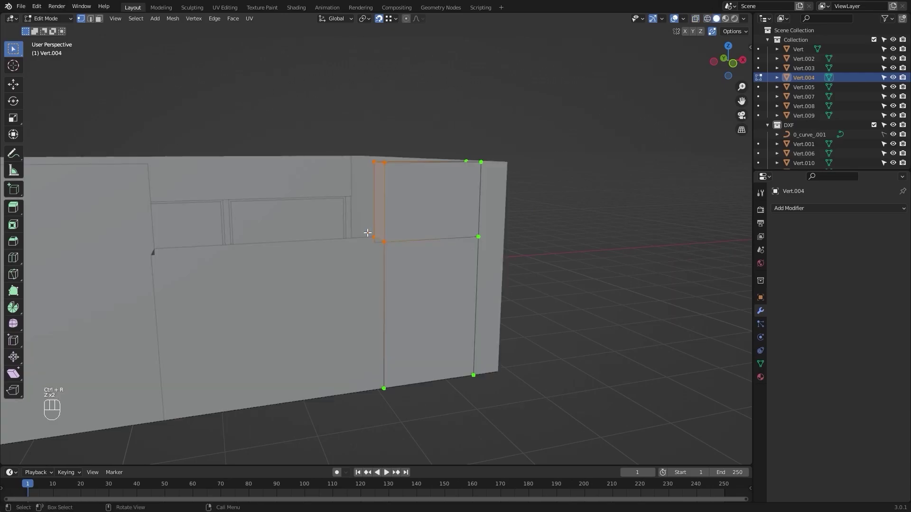
mouse_move(365, 232)
middle_mouse_down()
mouse_move(323, 240)
mouse_move(424, 263)
middle_mouse_up()
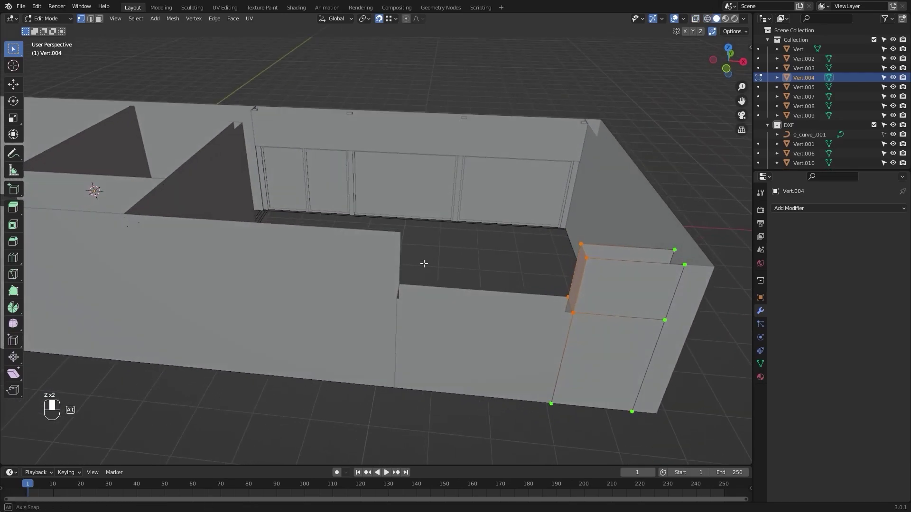
scroll(426, 268, "up", 1)
key("e")
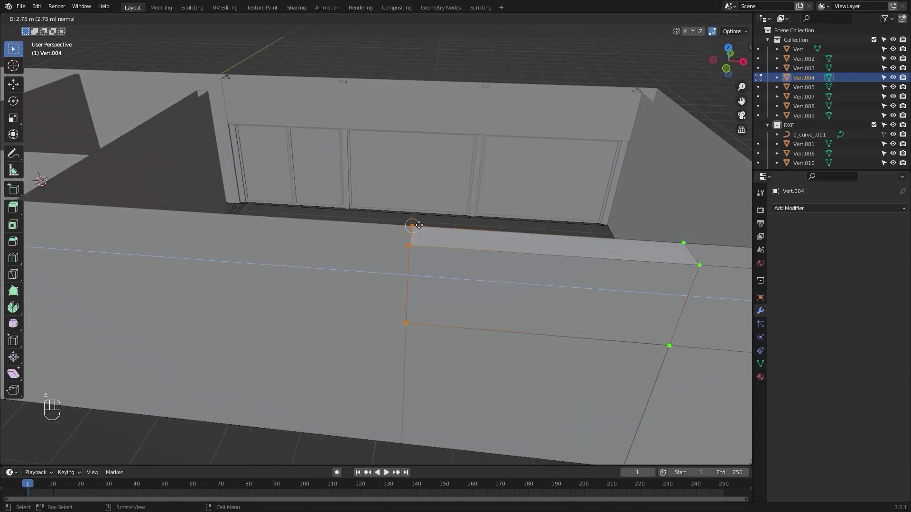
left_click(414, 226)
middle_click_drag(471, 266, 425, 241, "shift")
scroll(428, 231, "down", 1)
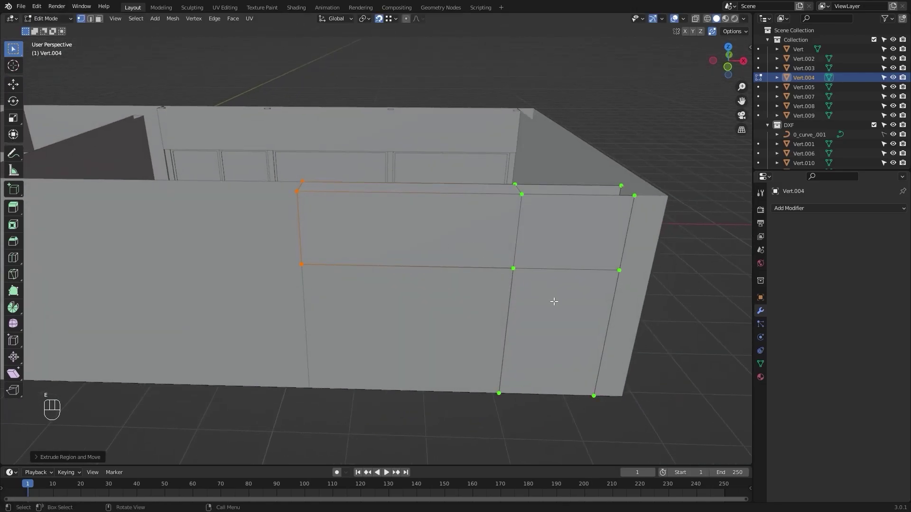
key("Tab")
Raise the bottom vertices of the window placeholder block by 0.2 m along Z
middle_click_drag(596, 327, 515, 200, "shift")
left_click(519, 311)
middle_click_drag(519, 315, 398, 247)
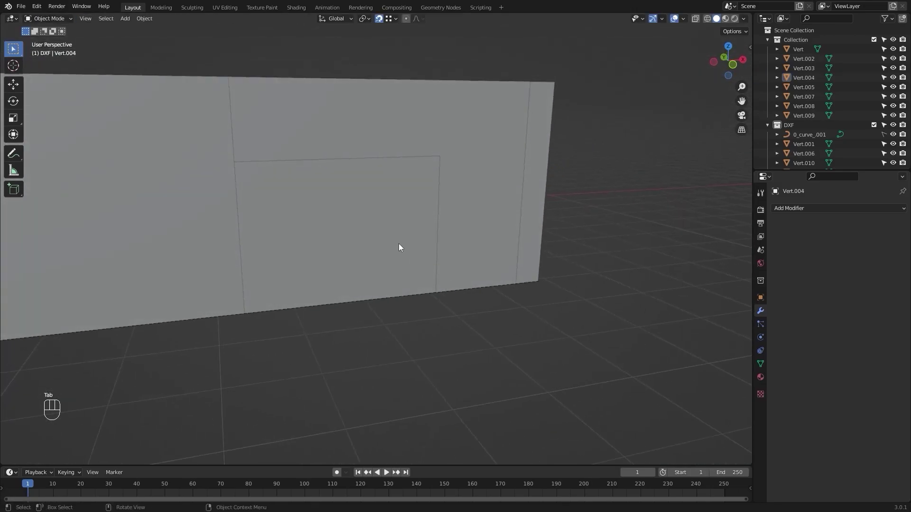
left_click(396, 250)
key("Tab")
key("z")
left_click(342, 374)
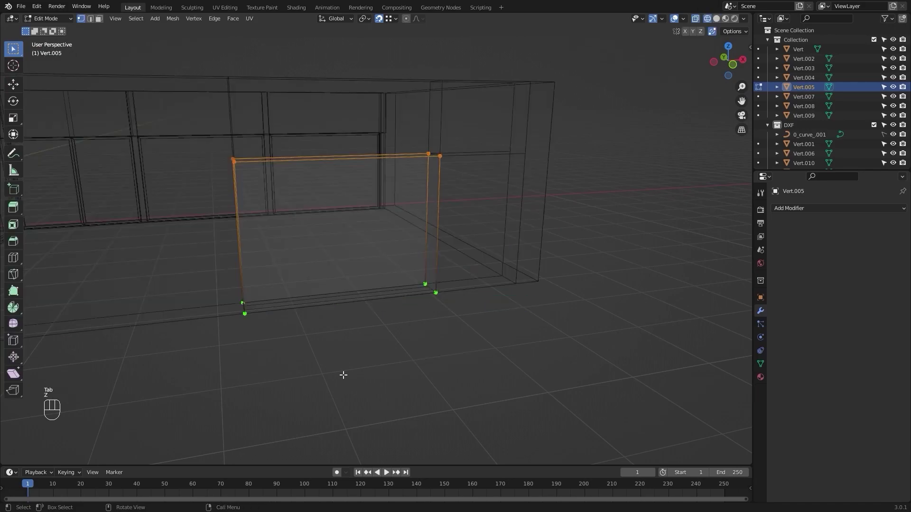
left_click_drag(186, 254, 492, 358)
key("z")
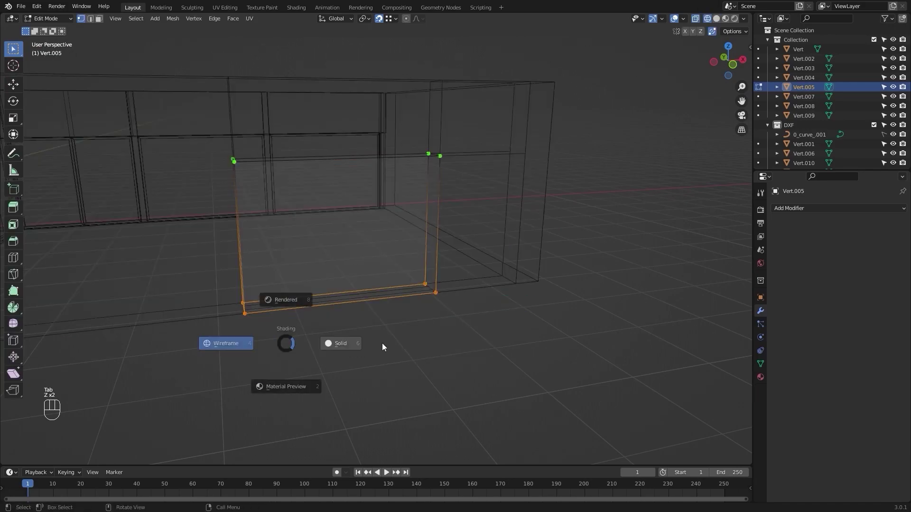
left_click(380, 346)
scroll(456, 343, "up", 3)
mouse_move(456, 344)
middle_mouse_down()
mouse_move(463, 349)
mouse_move(449, 348)
middle_mouse_up()
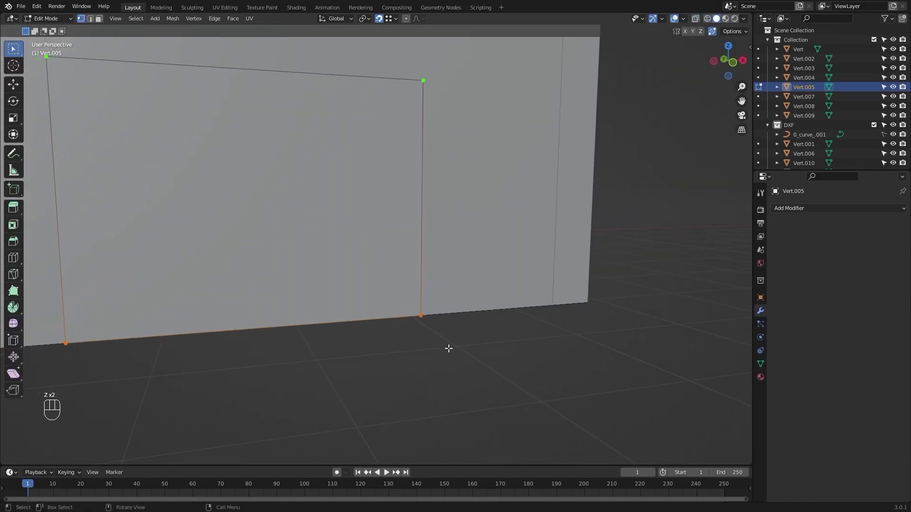
type("gz")
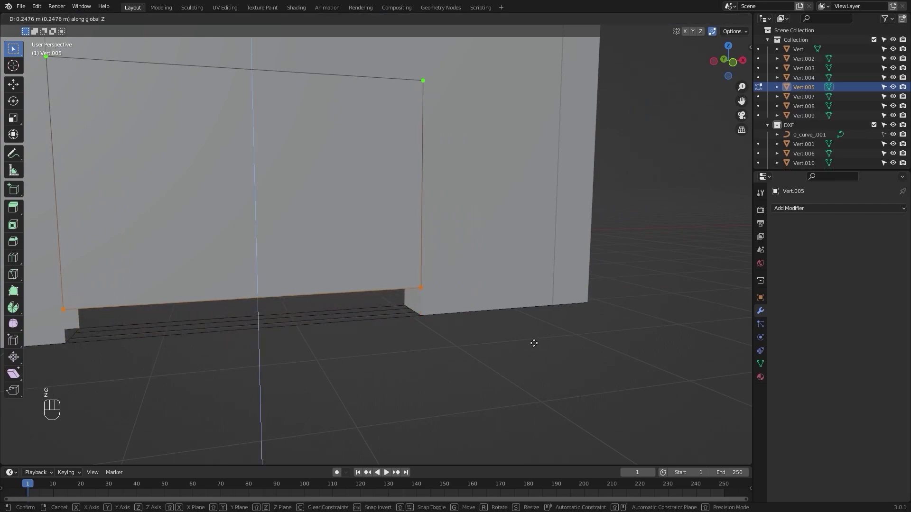
type("0.2")
key("KP_Enter")
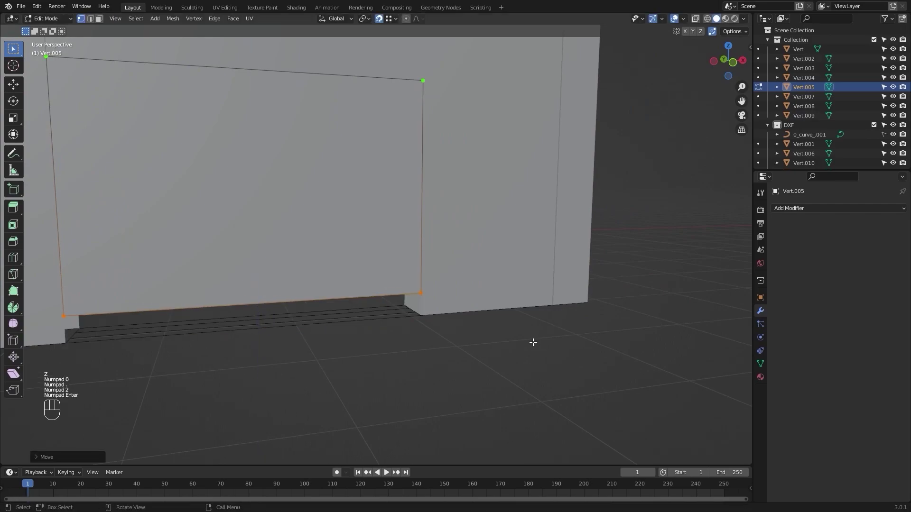
scroll(435, 332, "up", 3, "ctrl")
key("Tab")
Cut a second horizontal edge loop around the adjacent wall segment, aligned with the placeholder block's bottom
left_click(517, 278)
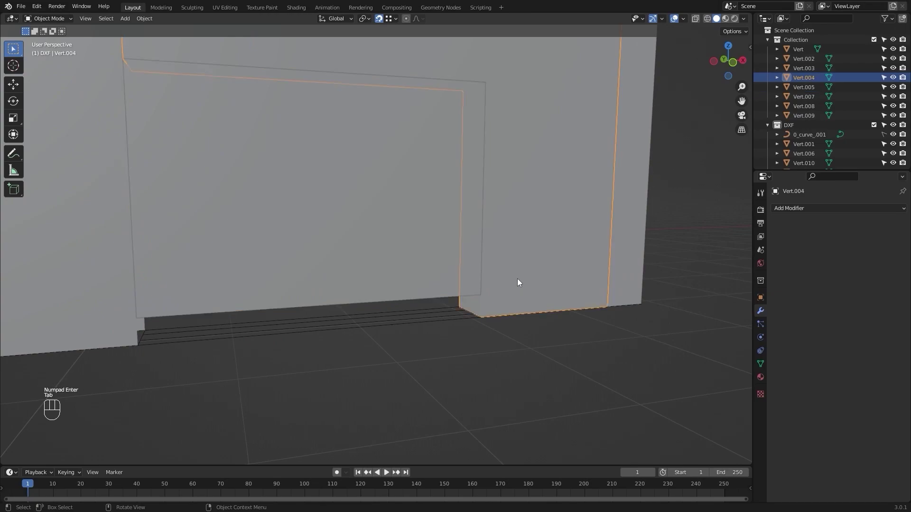
key("Tab")
key("z")
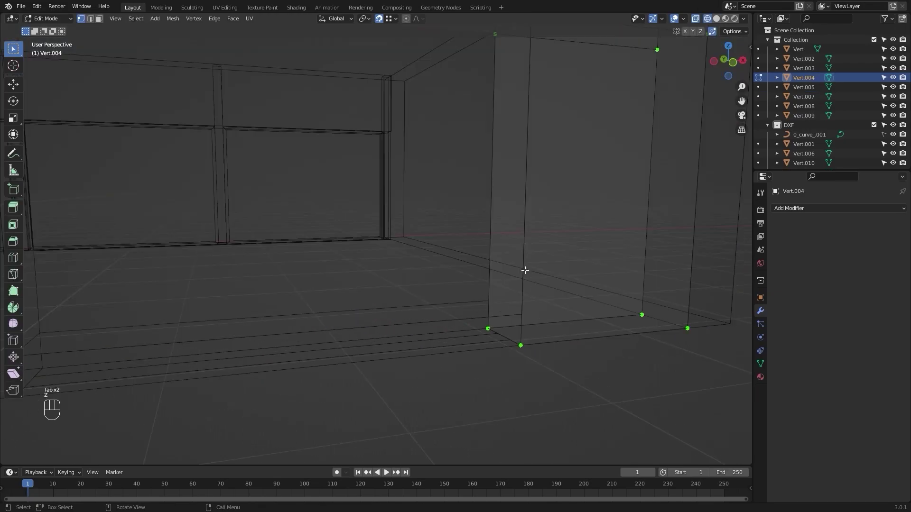
key("ctrl+r")
left_click_drag(521, 250, 520, 306)
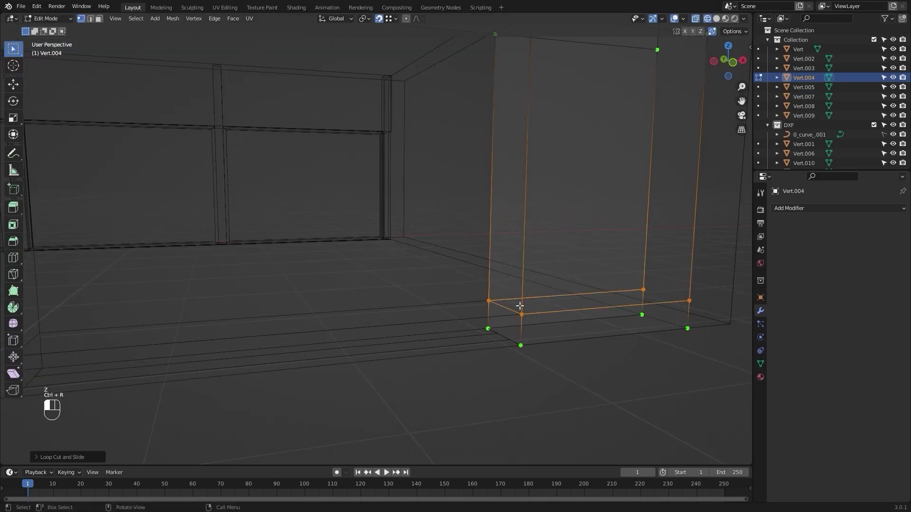
key("z")
Extrude the wall segment's lower end face across the gap to the neighbouring wall to form the sill below the window
middle_click_drag(657, 307, 549, 316)
key("z")
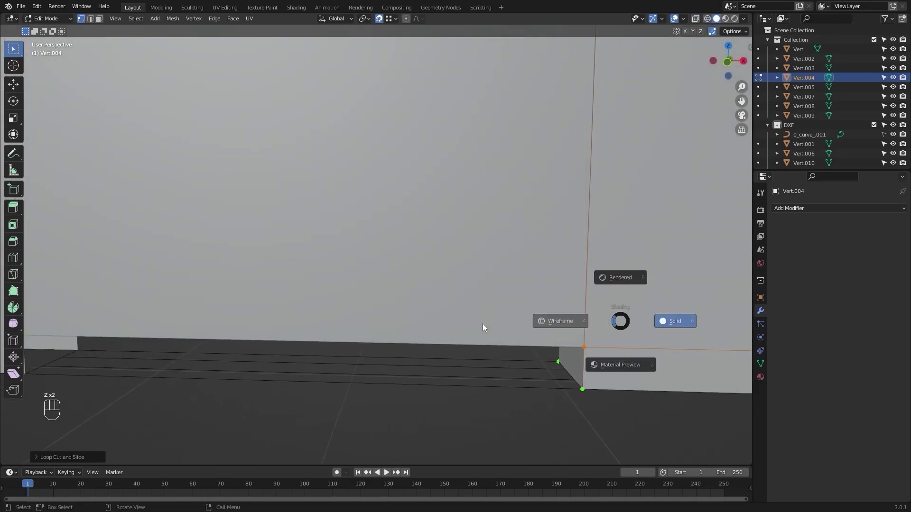
left_click_drag(475, 292, 610, 409)
key("z")
mouse_move(283, 327)
middle_mouse_down()
mouse_move(389, 307)
mouse_move(248, 376)
middle_mouse_up()
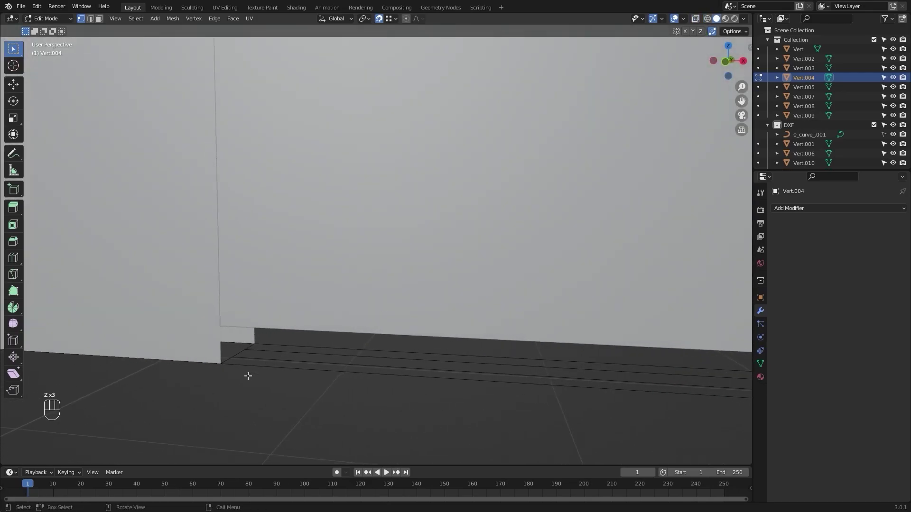
key("e")
left_click(221, 365)
scroll(284, 362, "down", 4)
key("Tab")
left_click(400, 353)
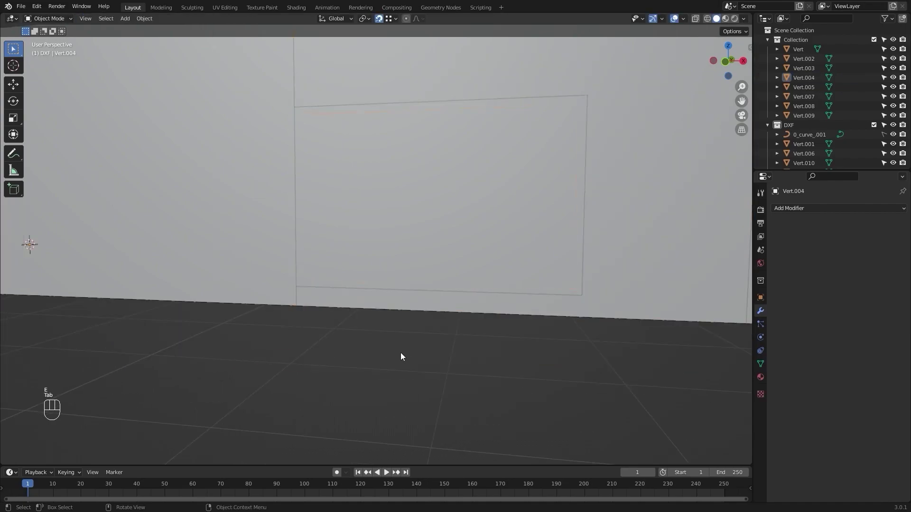
Delete the window placeholder block to leave an open window hole in the wall
scroll(401, 353, "down", 4)
middle_click_drag(400, 352, 380, 310, "shift")
left_click(372, 291)
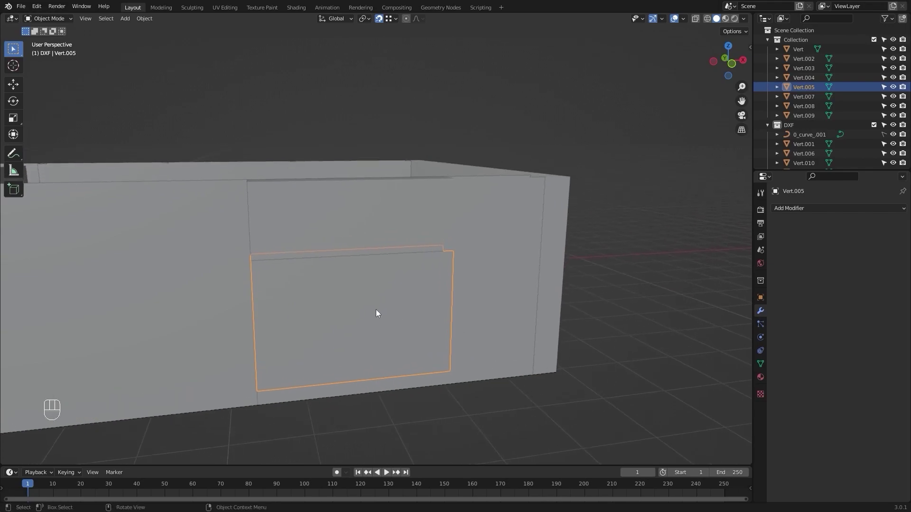
key("Delete")
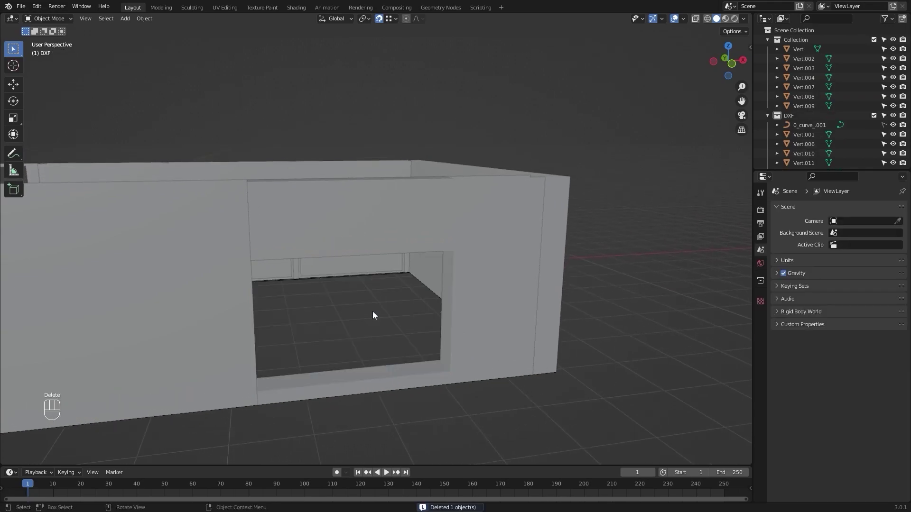
middle_click_drag(373, 315, 378, 321)
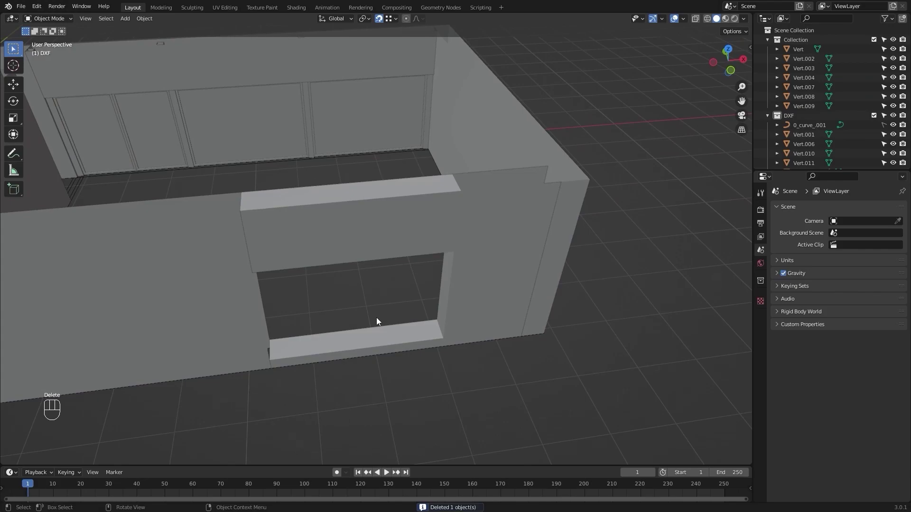
In top wireframe view, add a single vertex and snap it to an end of the window's inner plan line
key("KP_7")
scroll(436, 263, "up", 3)
scroll(237, 266, "up", 3)
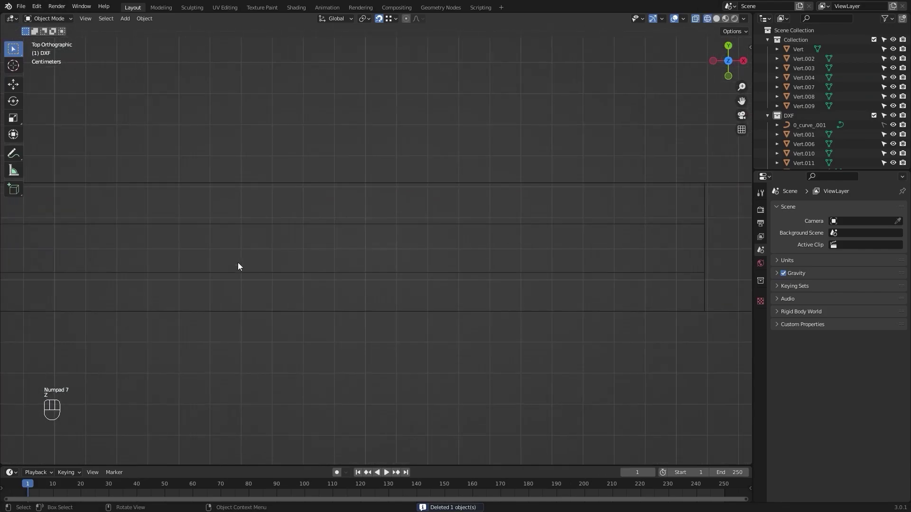
scroll(403, 273, "down", 3)
key("q")
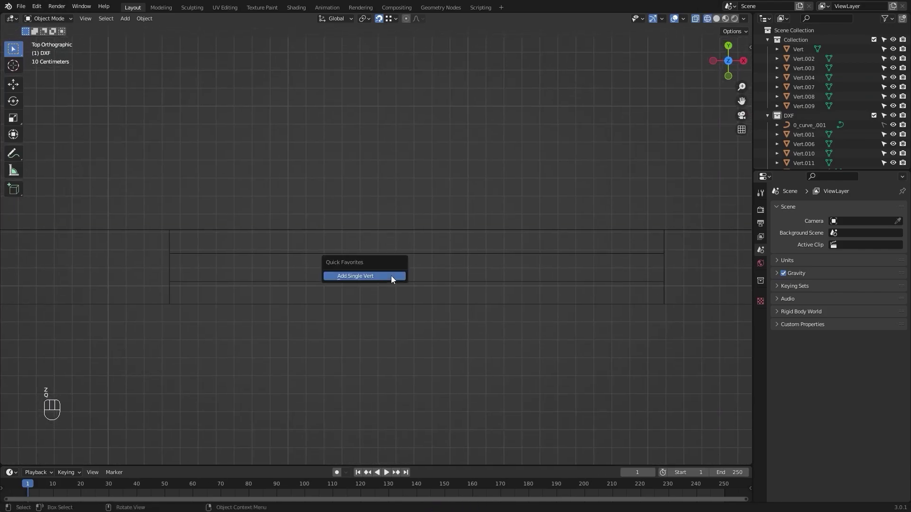
left_click(391, 275)
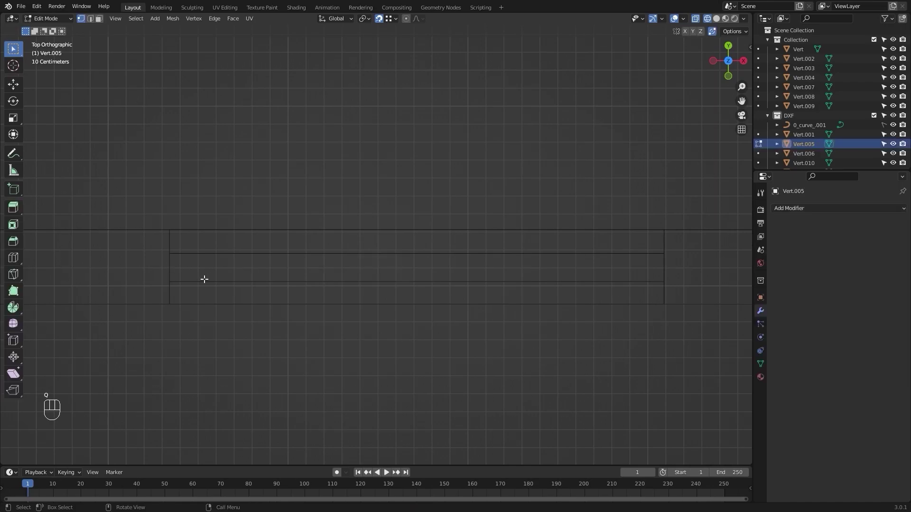
key("g")
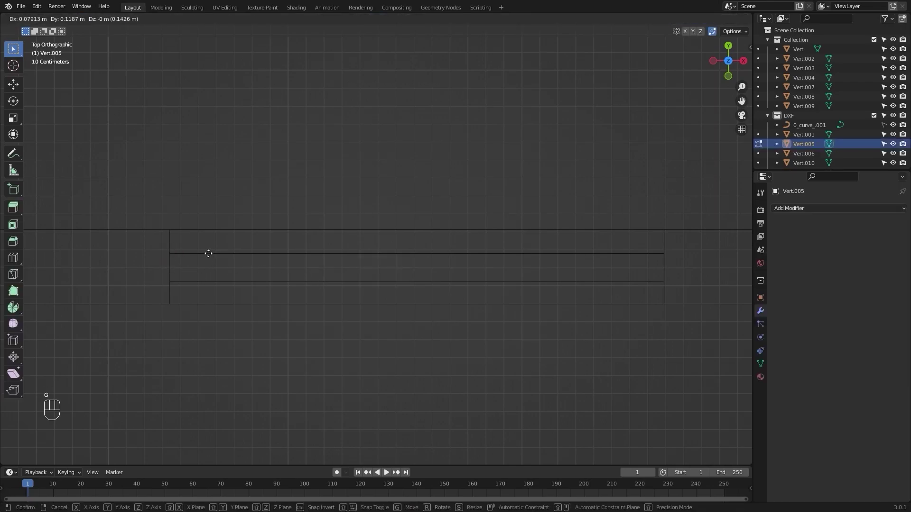
left_click(183, 253)
Extrude the vertex around the inner plan lines to trace a closed rectangle 2.75 m long for the window
left_click_drag(491, 259, 437, 258, "alt+shift")
key("e")
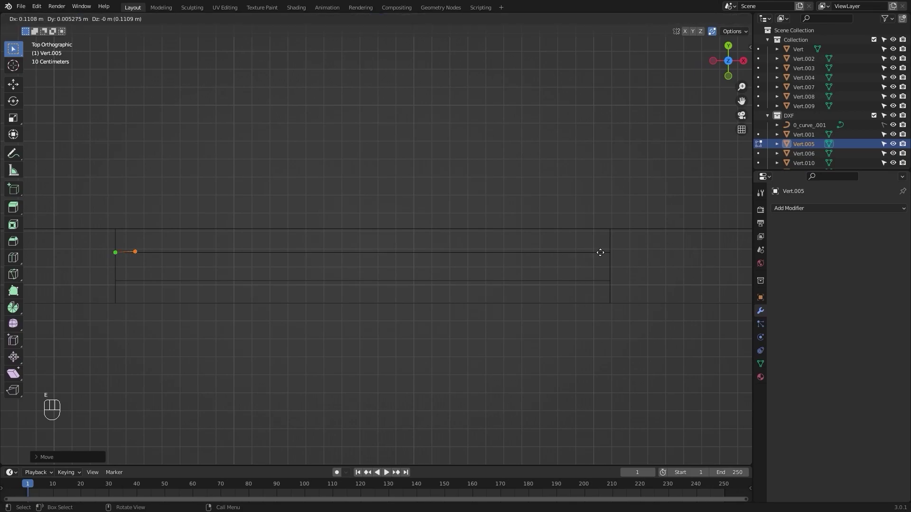
left_click(608, 252)
key("e")
left_click(609, 281)
key("e")
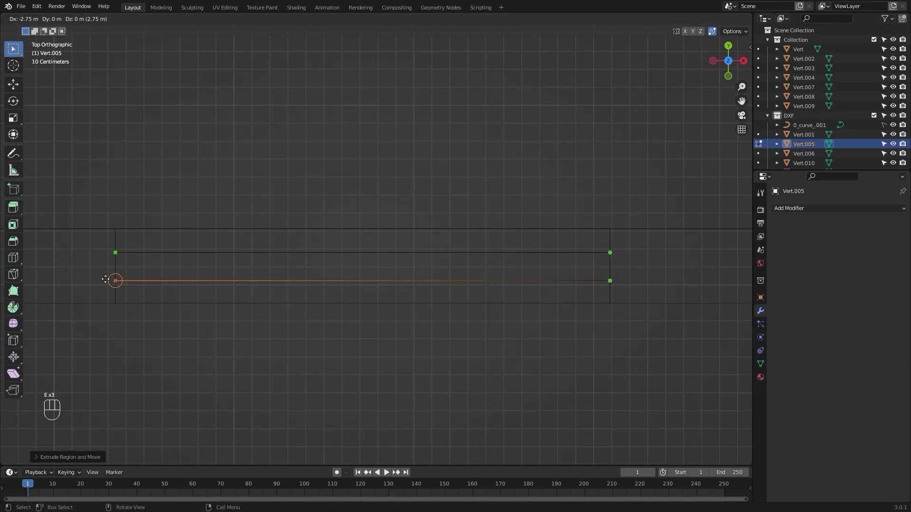
left_click(105, 280)
key("e")
left_click(113, 252)
scroll(250, 215, "down", 2)
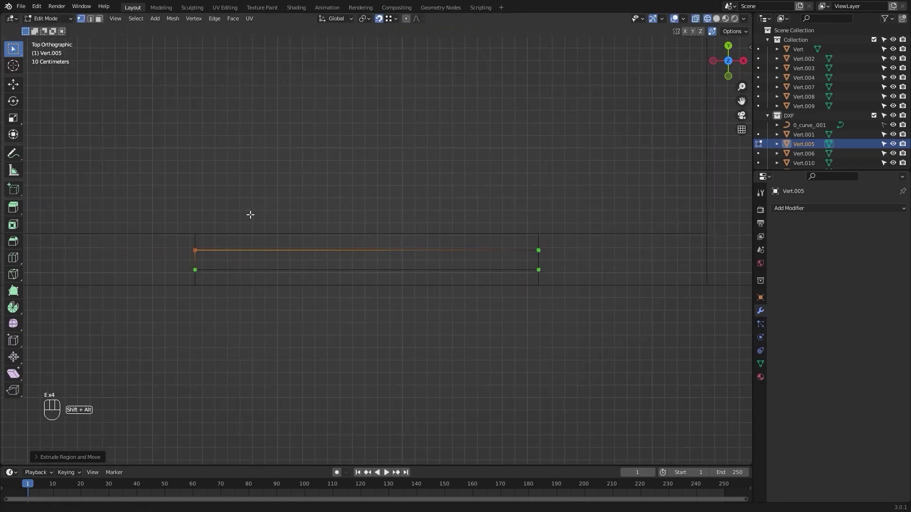
left_click_drag(251, 215, 245, 228, "alt+shift")
Move the whole window outline up along Z and snap it to the sill height of the opening
key("a")
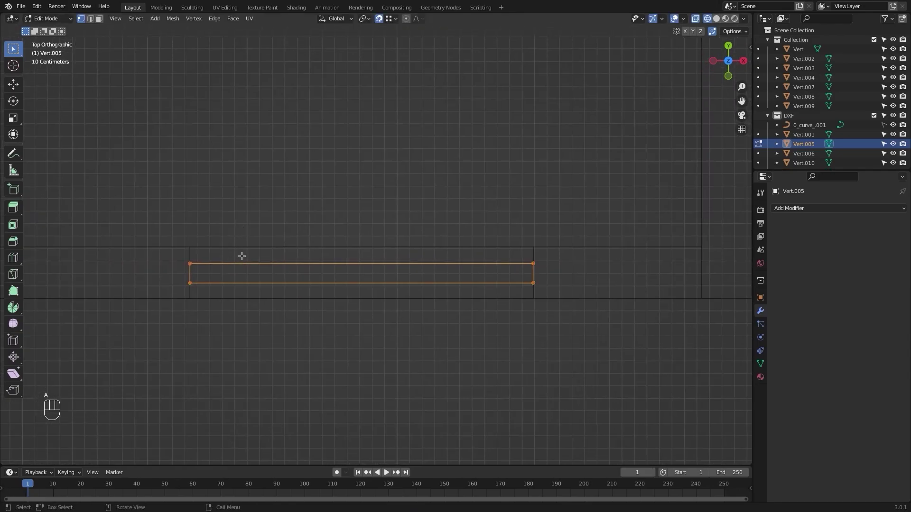
key("z")
mouse_move(461, 333)
middle_mouse_down("shift")
mouse_move(360, 321)
mouse_move(396, 240)
middle_mouse_up("shift")
scroll(396, 239, "up", 1)
middle_click_drag(476, 418, 418, 267, "shift")
scroll(360, 305, "up", 2)
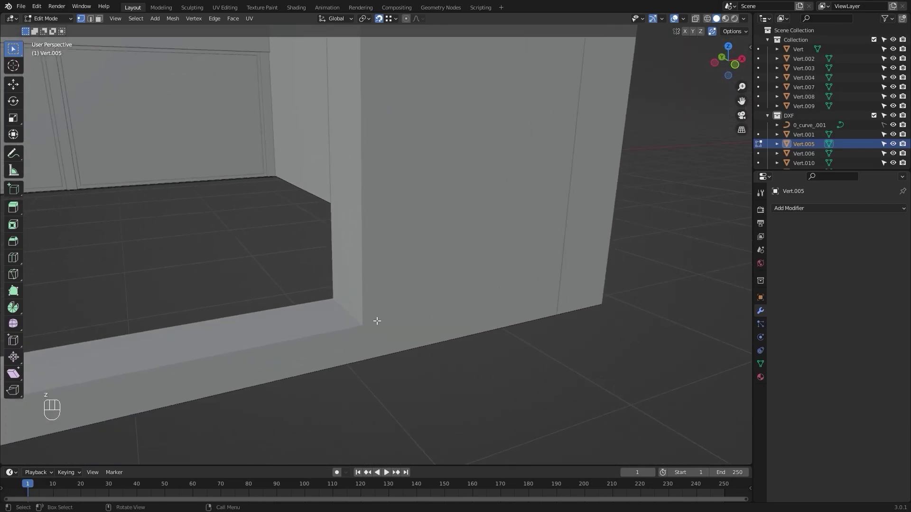
key("g")
key("z")
left_click(365, 321)
Extrude the window outline 1.8 m up along Z, snapping it to the head of the wall opening
scroll(355, 311, "down", 4)
middle_click_drag(349, 303, 360, 240)
scroll(416, 318, "up", 1)
key("e")
key("z")
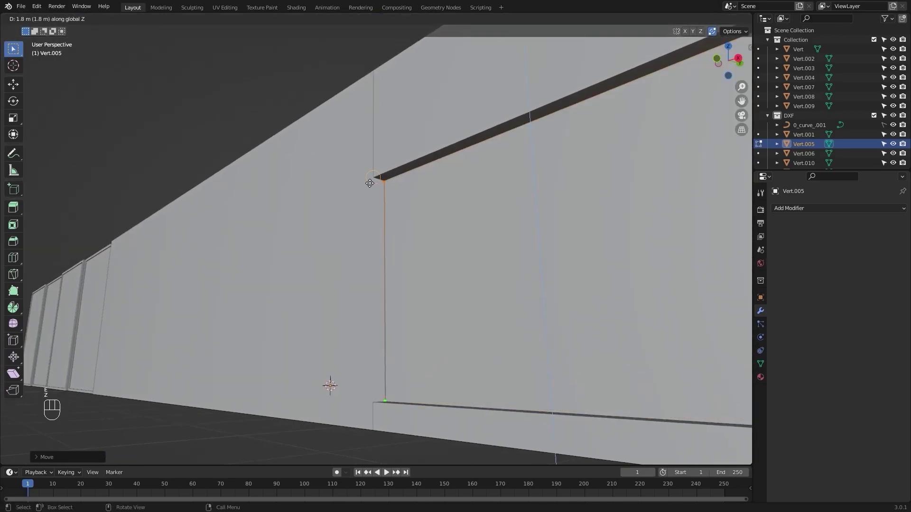
left_click(370, 184)
middle_click_drag(370, 184, 421, 264)
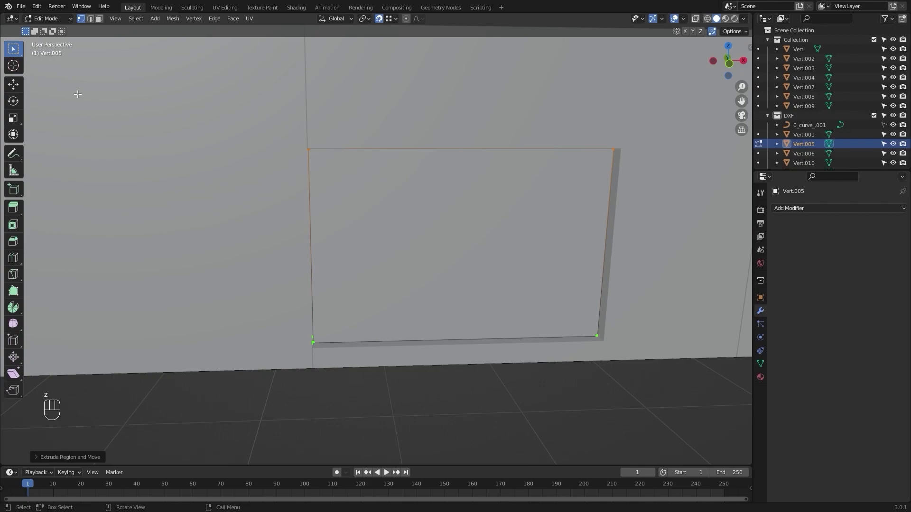
Inset the window block's large front and back faces by 0.05 m to form the frame border
left_click(100, 18)
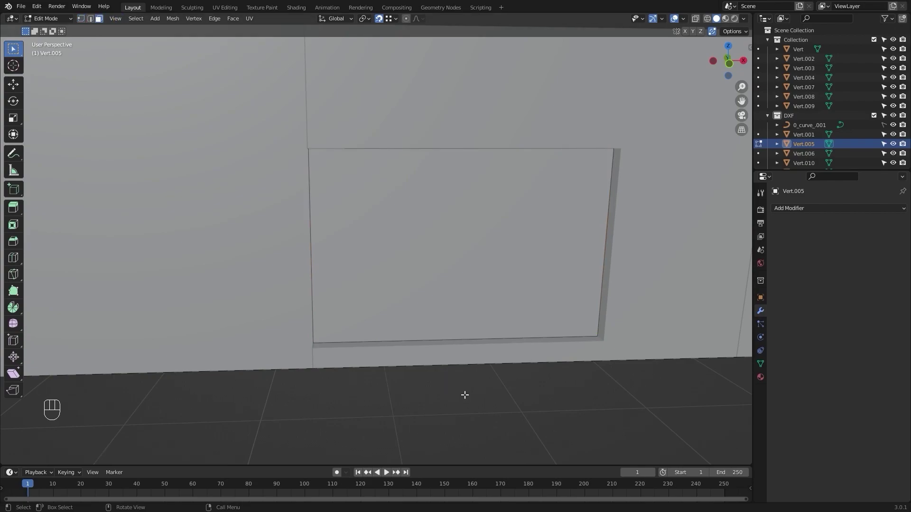
left_click(443, 261)
middle_click_drag(425, 271, 300, 301)
left_click(296, 272, "shift")
middle_click_drag(610, 299, 640, 231)
type("i")
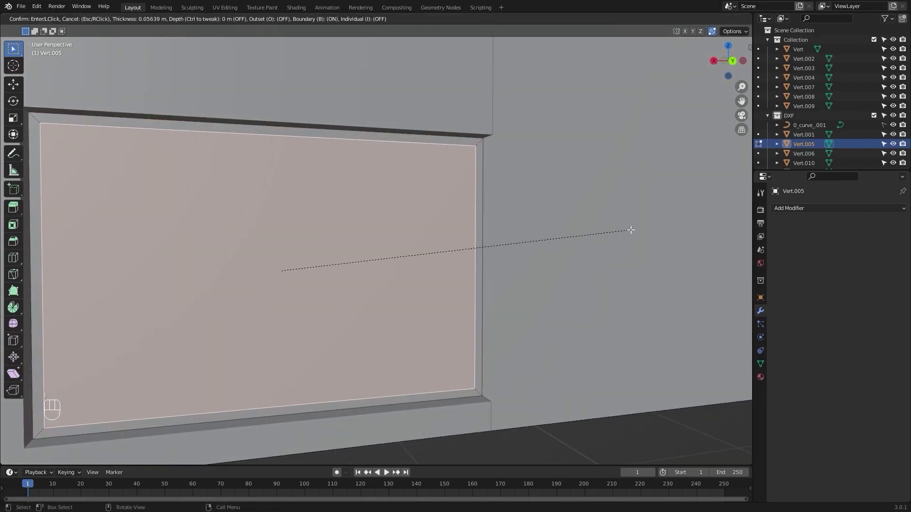
type("0.05")
key("Return")
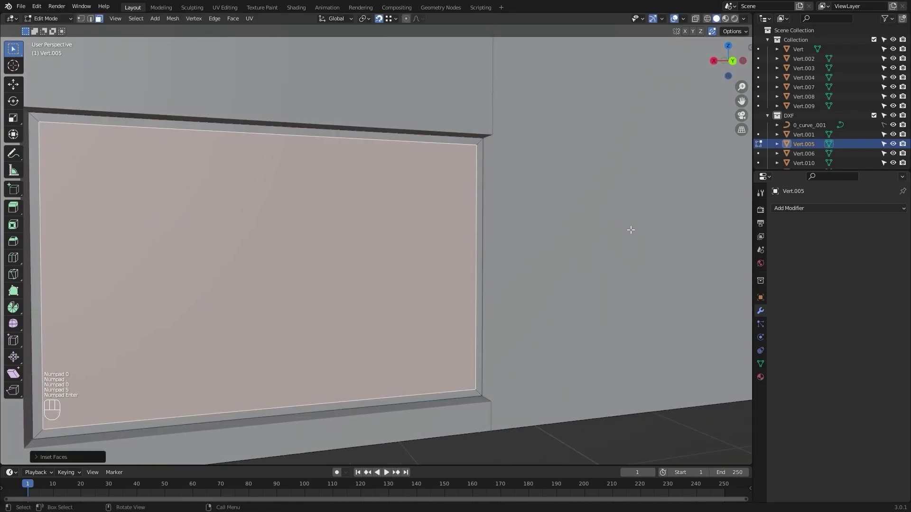
Delete the two inset inner faces to hollow out the frame, and isolate the frame in local view
key("x")
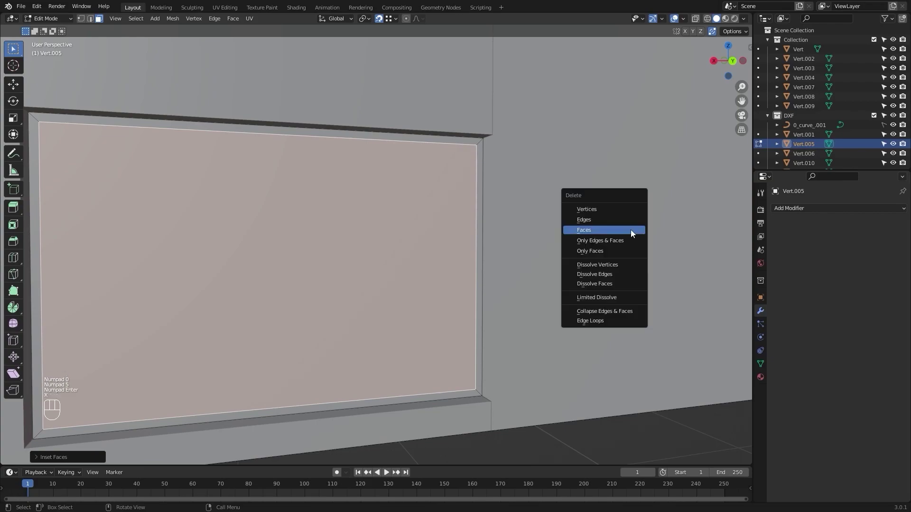
left_click(630, 230)
key("KP_Divide")
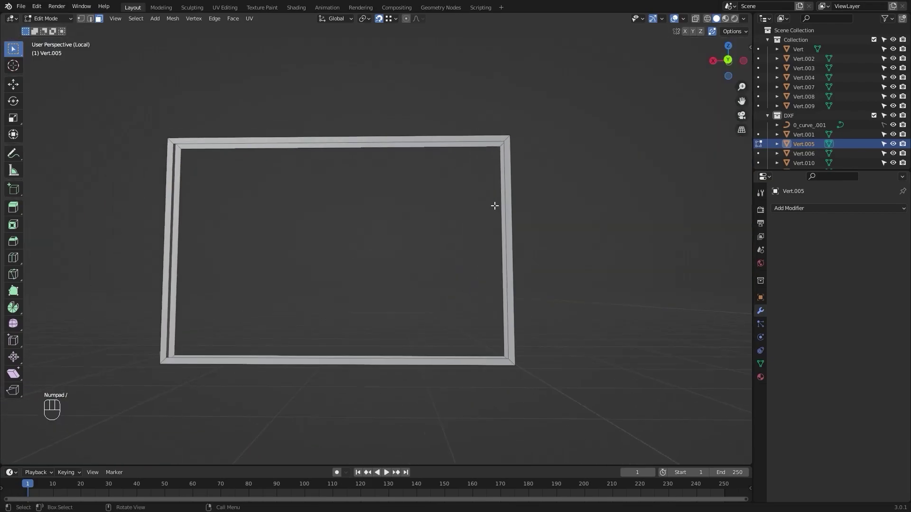
middle_click_drag(503, 229, 424, 244, "shift")
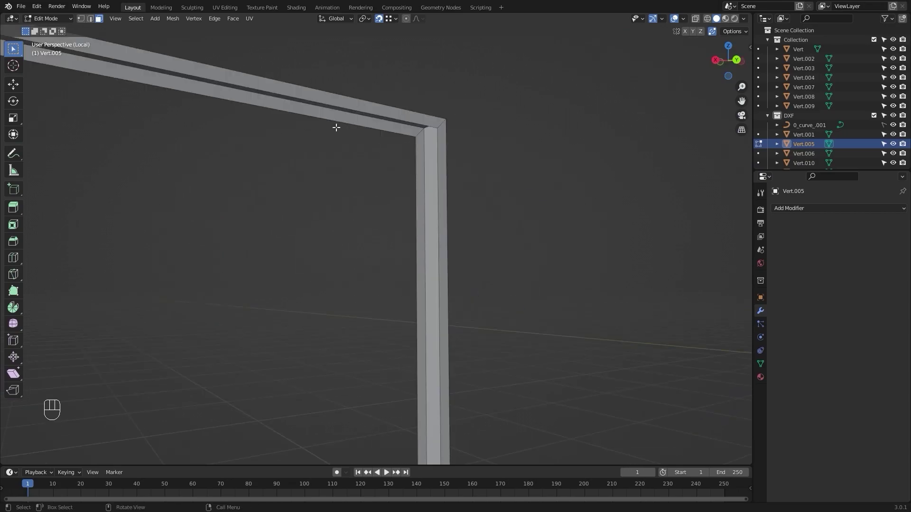
Fill a face between the front and back inner edges of one vertical side of the frame
left_click(93, 19)
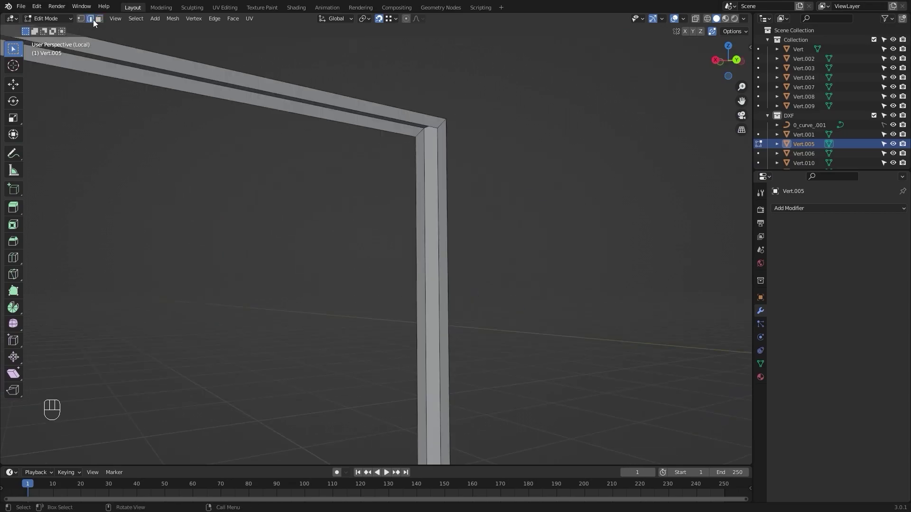
scroll(352, 208, "up", 2)
middle_click_drag(432, 198, 334, 149, "shift")
left_click(327, 137)
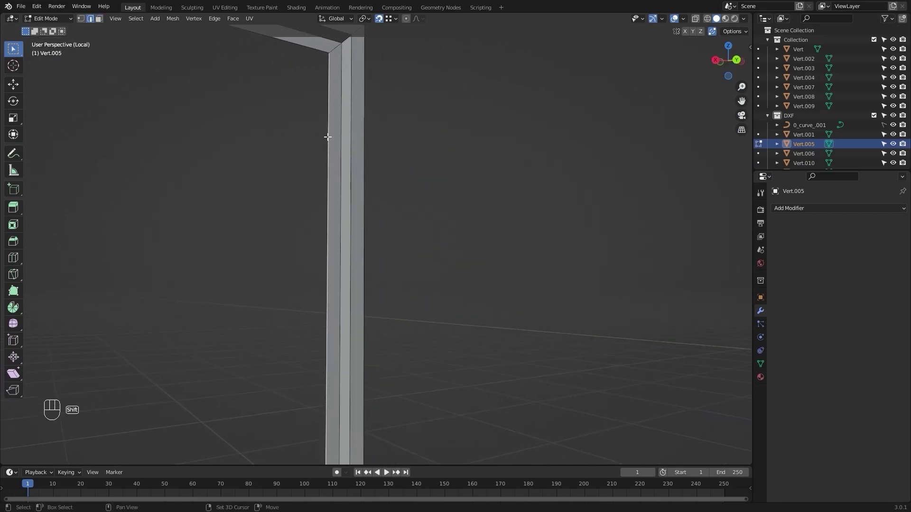
left_click(351, 135, "shift")
key("f")
scroll(426, 134, "down", 3)
middle_click_drag(427, 134, 439, 168, "shift")
left_click(363, 145)
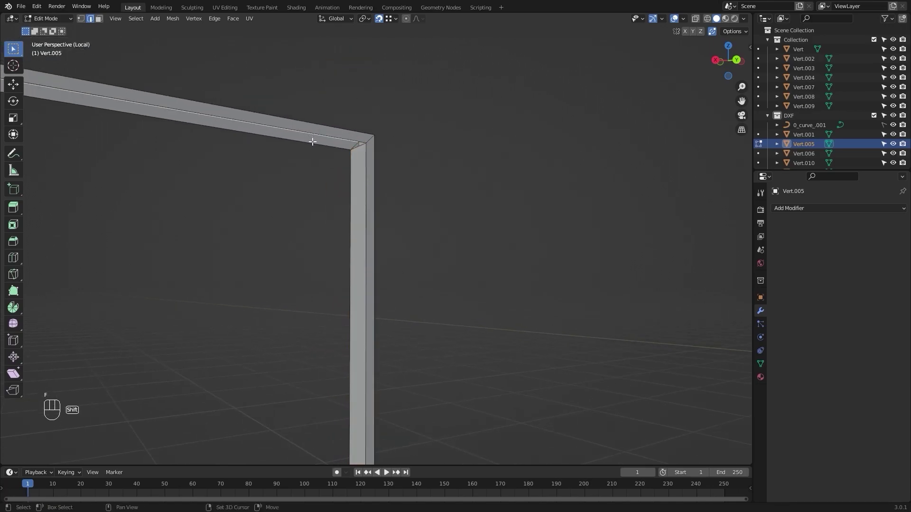
key("shift+f")
key("ctrl+z")
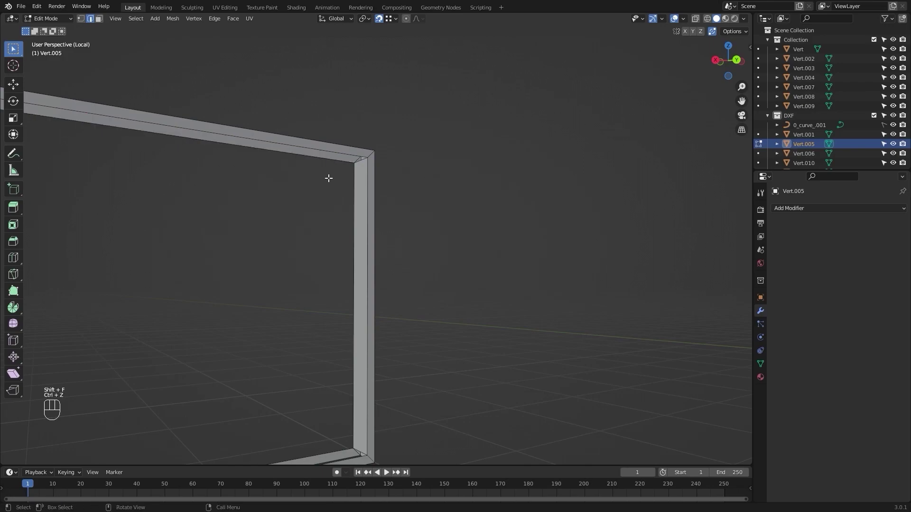
Fill a face between the front and back inner edges along the top of the frame
scroll(325, 176, "up", 2)
middle_click_drag(313, 166, 298, 143)
middle_click_drag(418, 125, 438, 145, "shift")
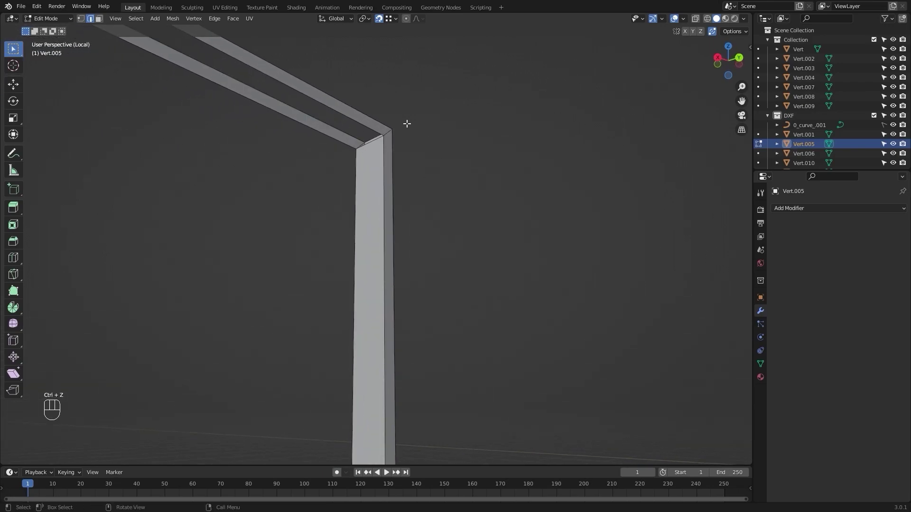
left_click(335, 138, "shift")
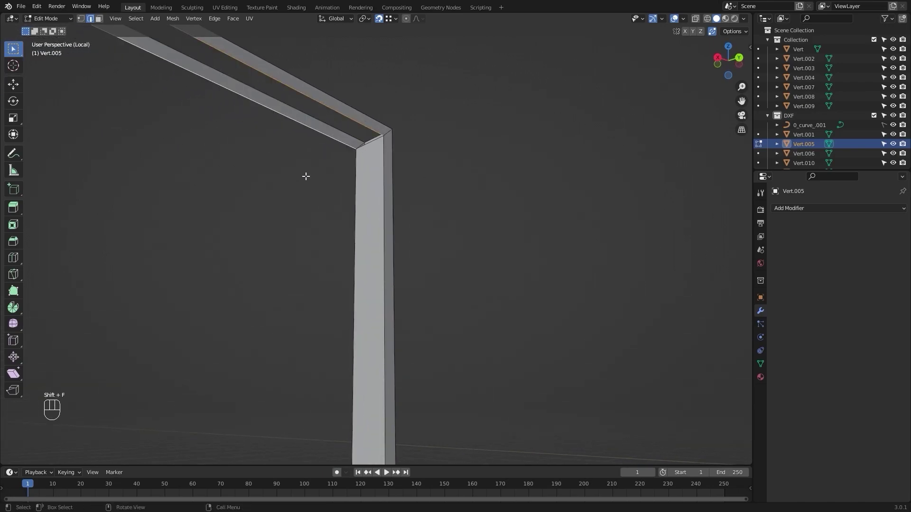
key("f")
Fill a face between the front and back inner edges along the bottom of the frame
scroll(306, 176, "down", 1)
middle_click_drag(306, 249, 311, 219, "shift")
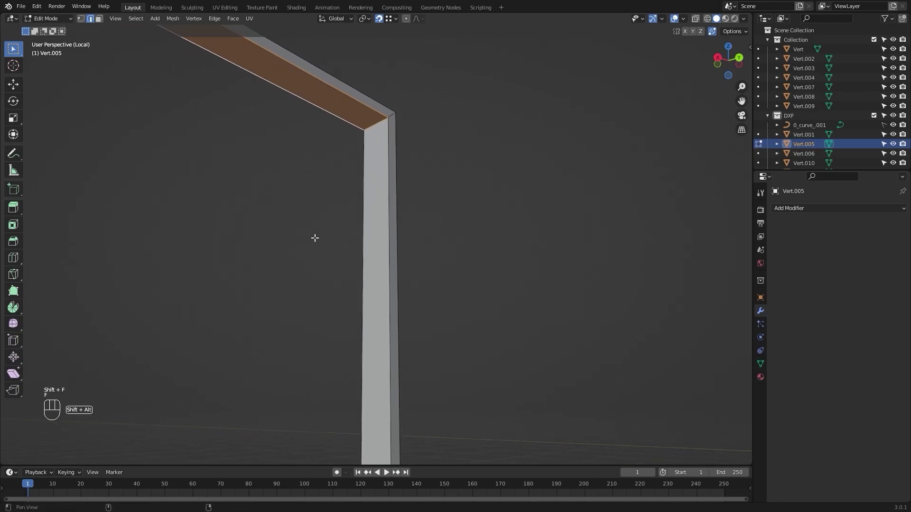
middle_click_drag(266, 408, 355, 175, "shift")
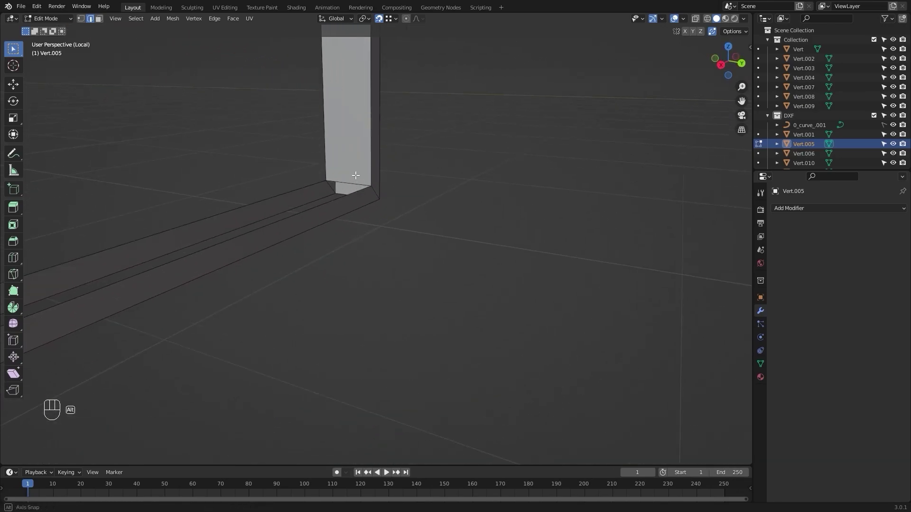
left_click(323, 207)
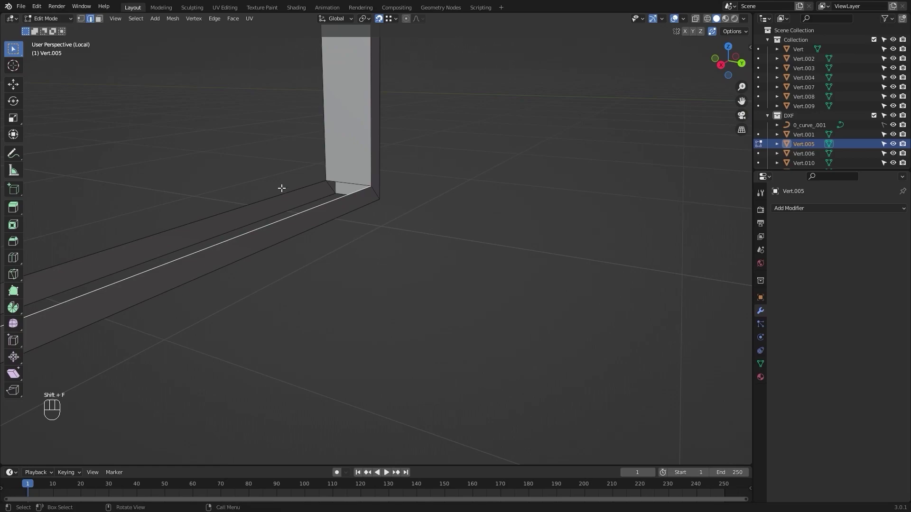
left_click(281, 193, "shift")
key("f")
Fill a face between the inner edges of the remaining vertical side to close the frame's inside, and clear the selection
middle_click_drag(281, 187, 412, 219)
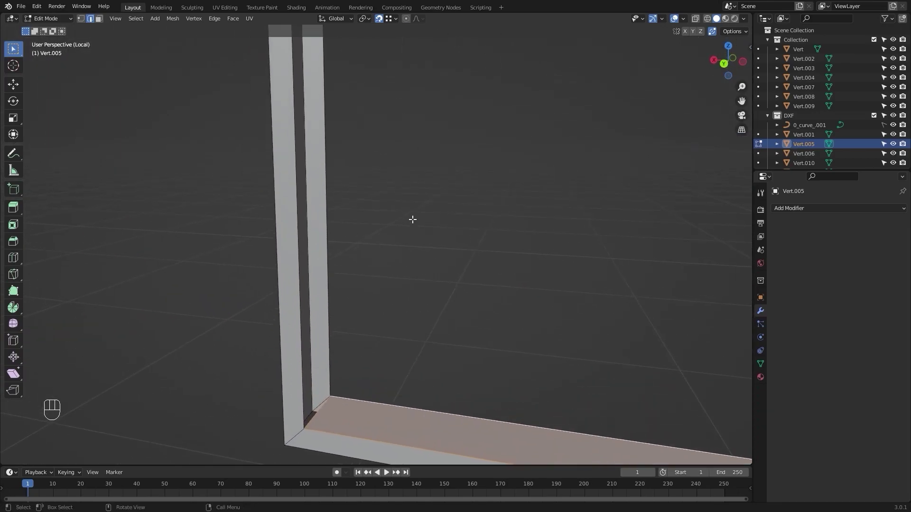
left_click(297, 208)
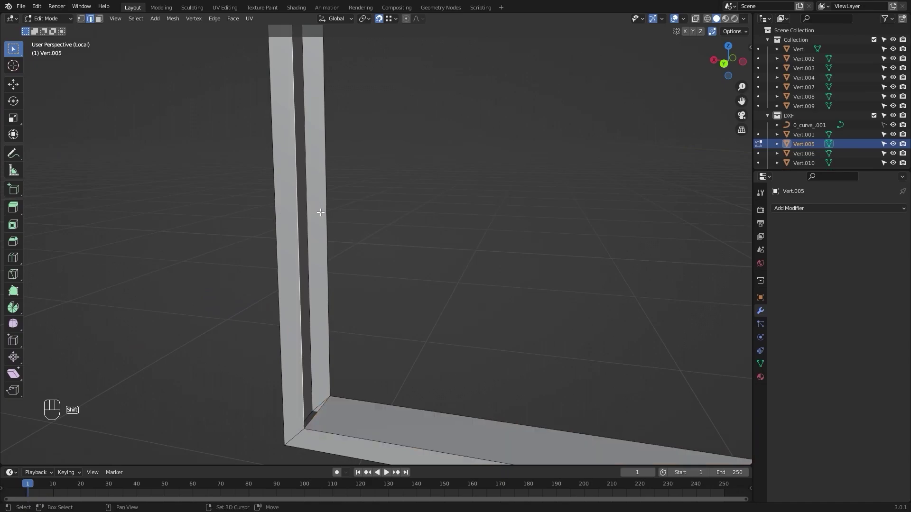
left_click(324, 222, "shift")
key("shift+f")
key("f")
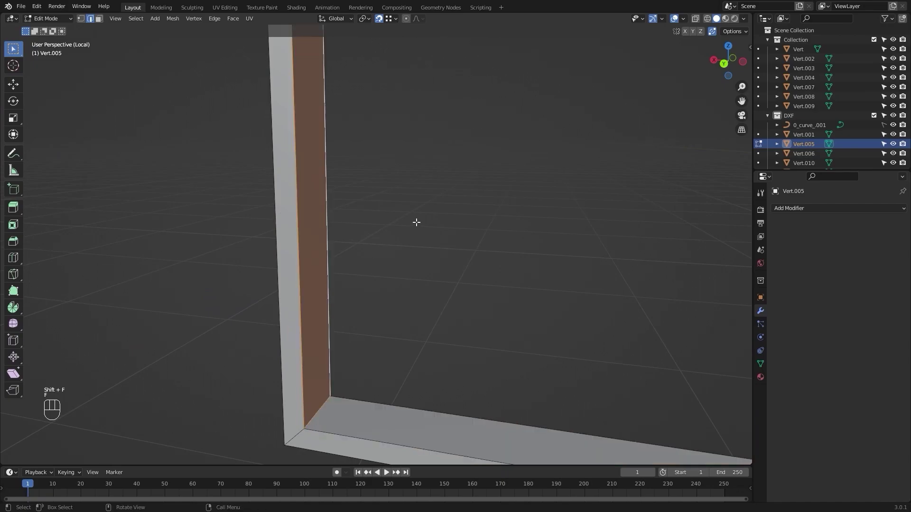
scroll(417, 222, "down", 4)
middle_click_drag(417, 222, 366, 226, "shift")
left_click(365, 221)
middle_click_drag(458, 181, 332, 169, "shift")
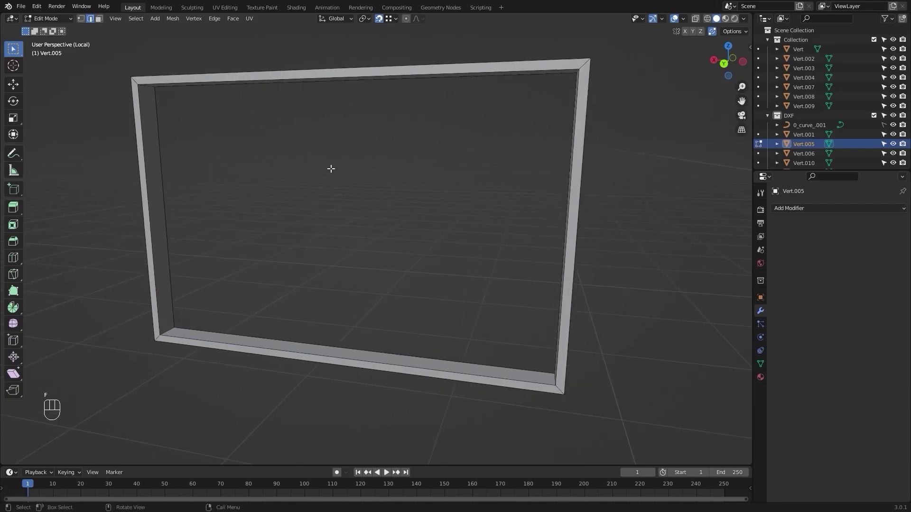
Add one centred loop cut around the inner faces of the window frame
middle_click_drag(517, 227, 435, 219)
scroll(426, 209, "up", 3)
middle_click_drag(483, 256, 318, 243, "shift")
middle_click_drag(365, 45, 358, 288)
key("ctrl+r")
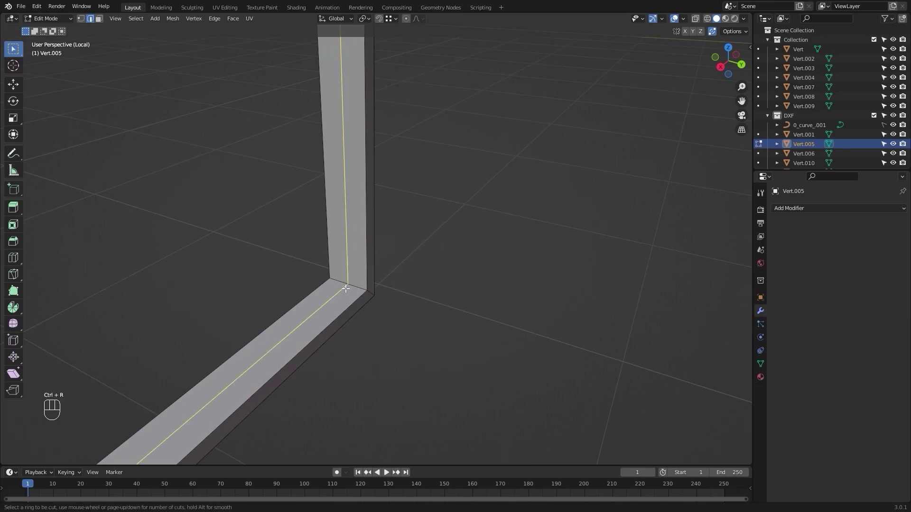
left_click(345, 290)
right_click(345, 289)
Separate the selected centre edge loop from the frame into its own object and leave Edit Mode
key("p")
left_click(346, 289)
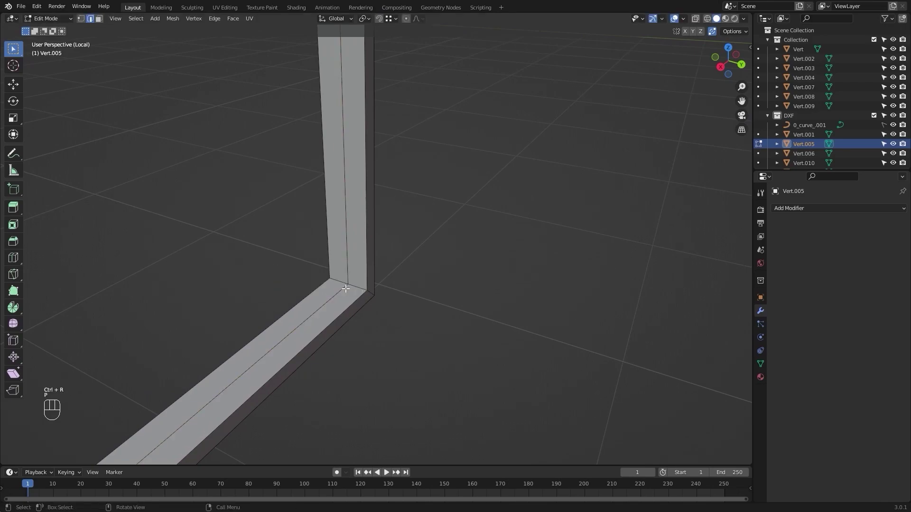
key("z")
key("Tab")
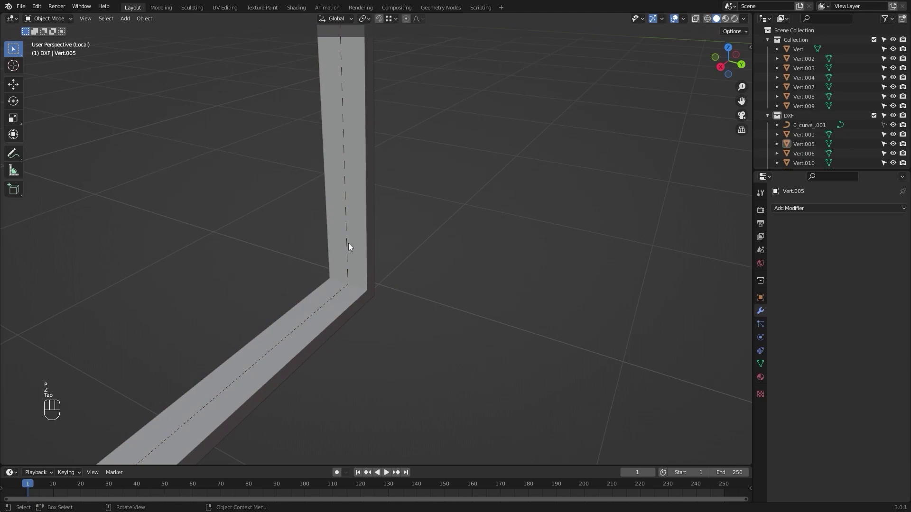
Fill the separated edge loop with a face as the glass pane, and return from local view to the whole building
key("Tab")
key("a")
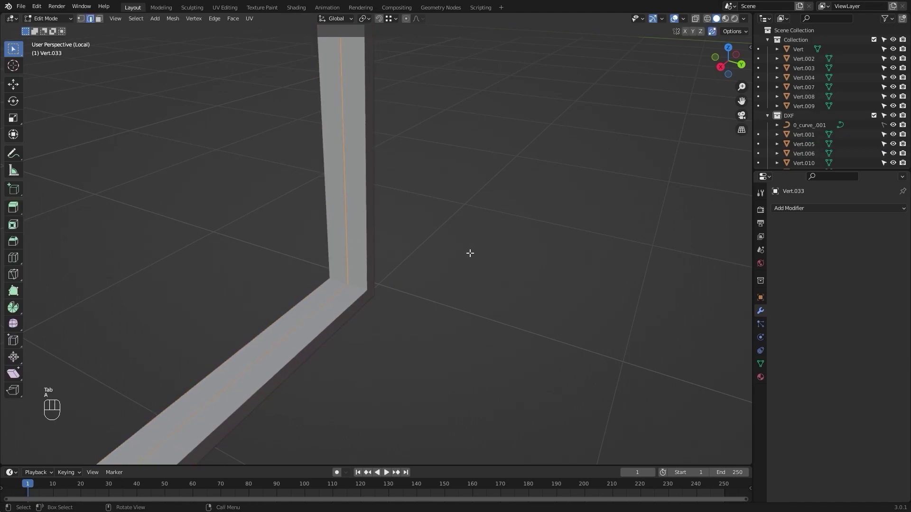
scroll(470, 253, "down", 3)
middle_click_drag(469, 253, 491, 216)
key("f")
scroll(484, 229, "down", 3)
key("KP_Divide")
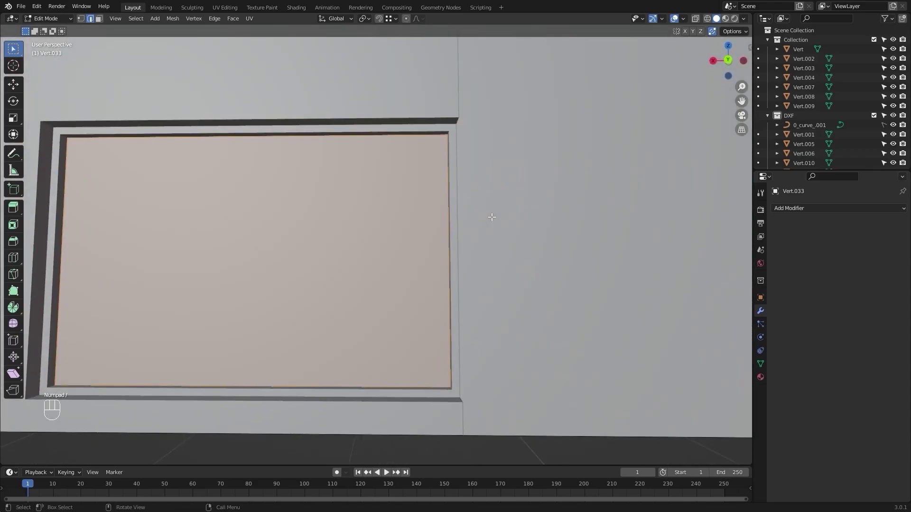
key("Tab")
In the wall beside the window, select the open end's edges in wireframe and fill them with a face
middle_click_drag(462, 221, 399, 358)
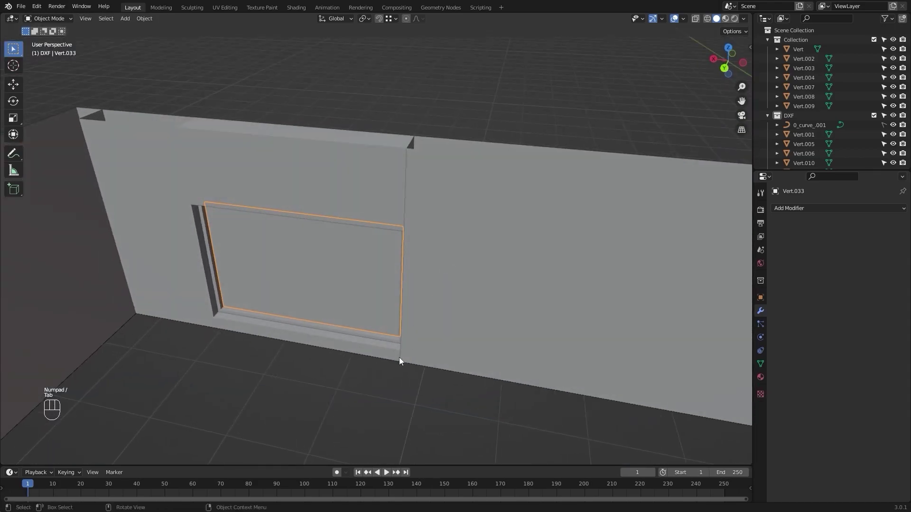
left_click(352, 365)
middle_click_drag(323, 277, 386, 204)
left_click(386, 204)
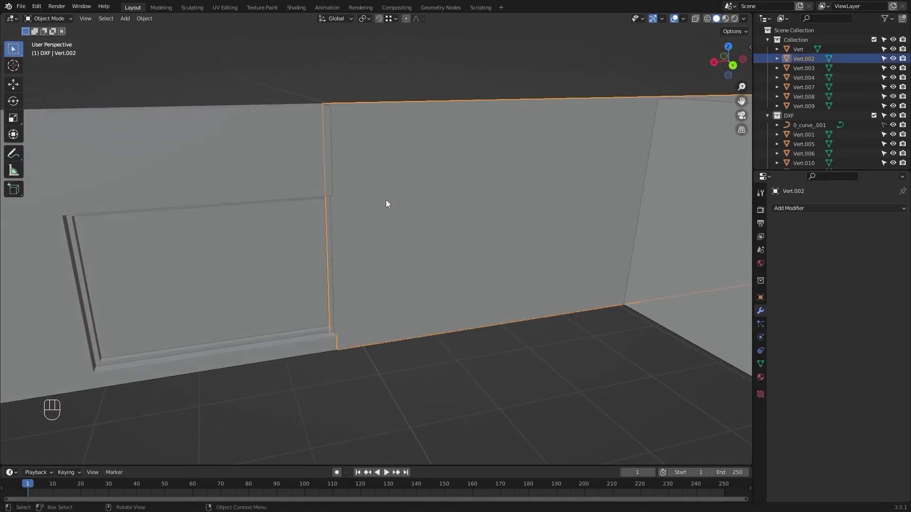
key("Tab")
scroll(423, 224, "up", 1)
key("z")
left_click(338, 216)
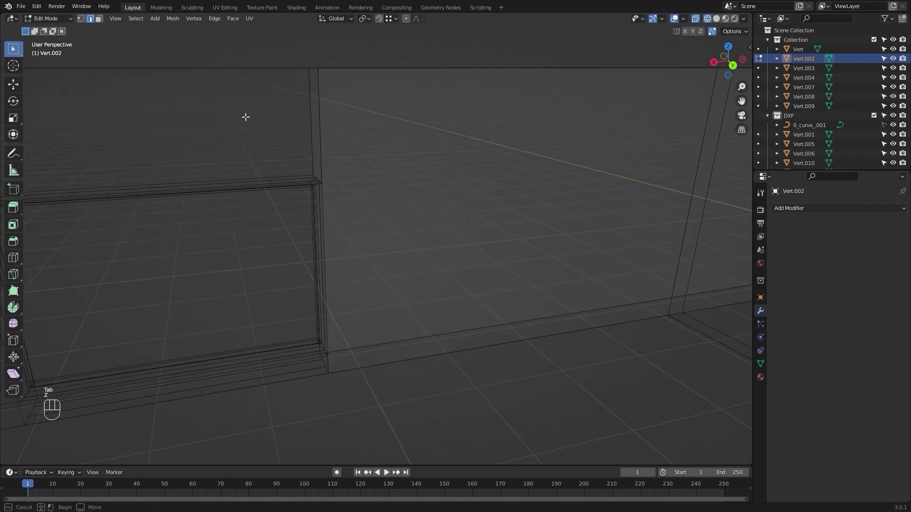
left_click_drag(246, 117, 367, 165)
key("f")
key("z")
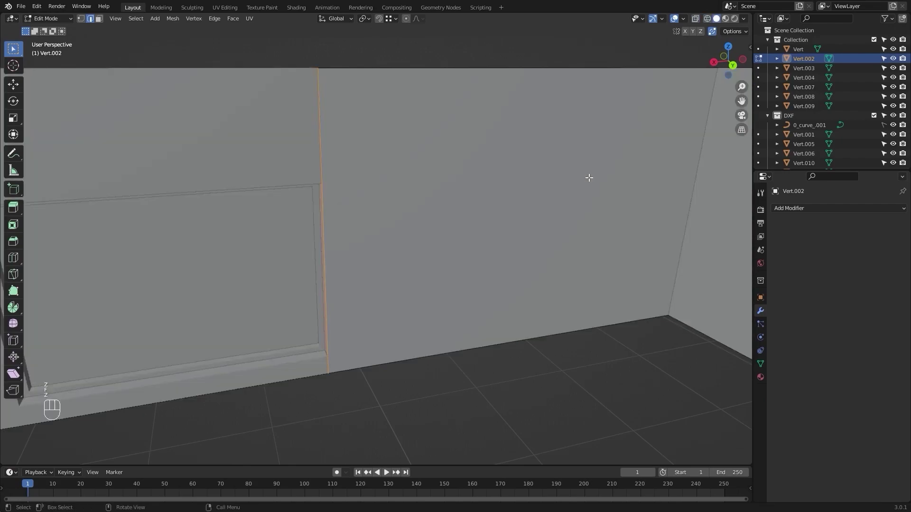
key("Tab")
In wireframe view, select the wall block above the window opening and separate it into its own object
middle_click_drag(400, 266, 399, 262, "alt+shift")
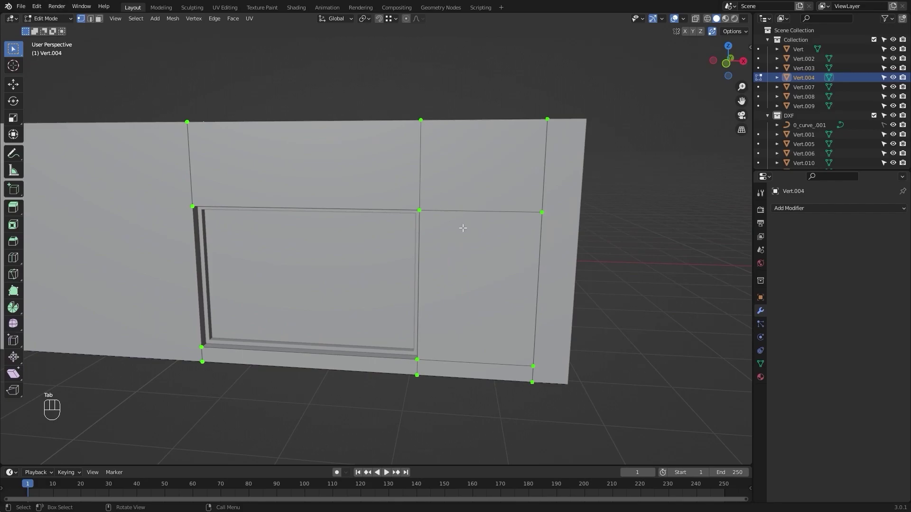
key("Tab")
middle_click_drag(643, 283, 537, 257)
left_click(412, 177)
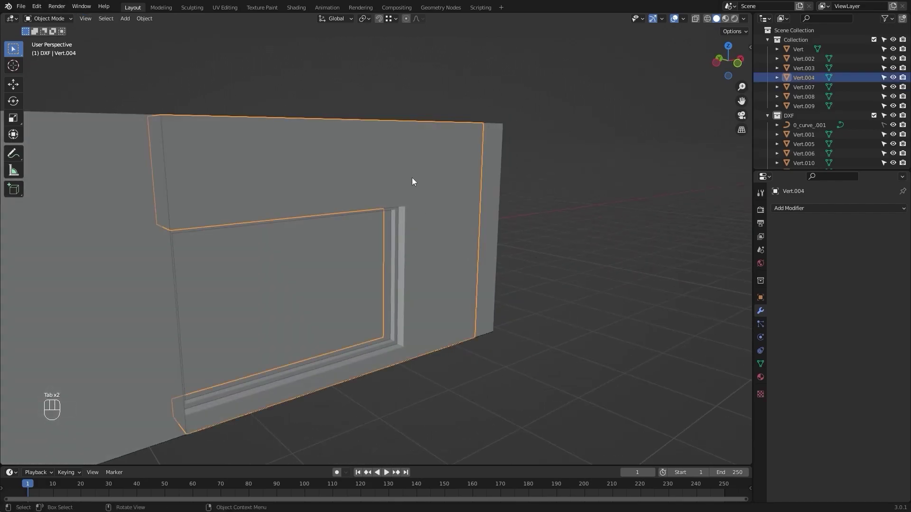
middle_click_drag(411, 178, 451, 201)
key("Tab")
key("z")
middle_click_drag(312, 195, 182, 133)
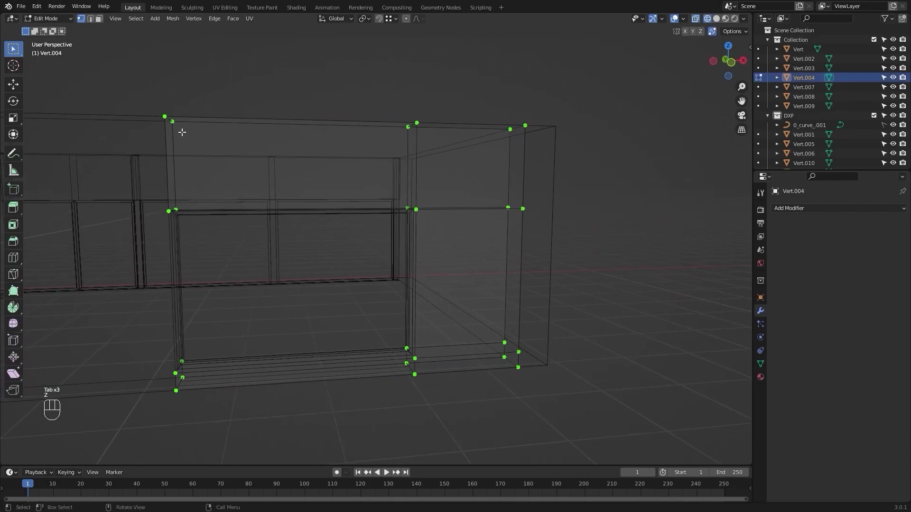
left_click_drag(131, 89, 455, 276)
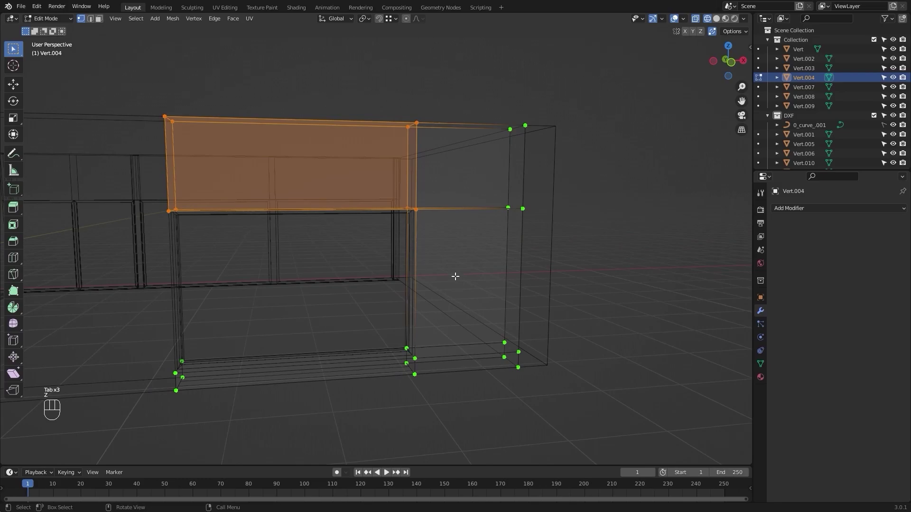
key("p")
left_click(315, 237)
key("z")
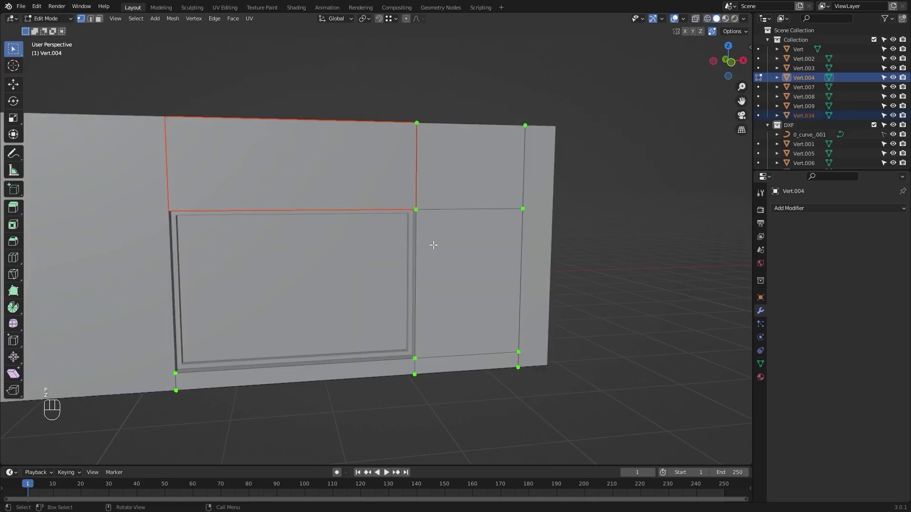
In wireframe view, select the wall block below the window opening, separate it into its own object and leave Edit Mode
key("Tab")
left_click(473, 280)
left_click(473, 281)
key("Tab")
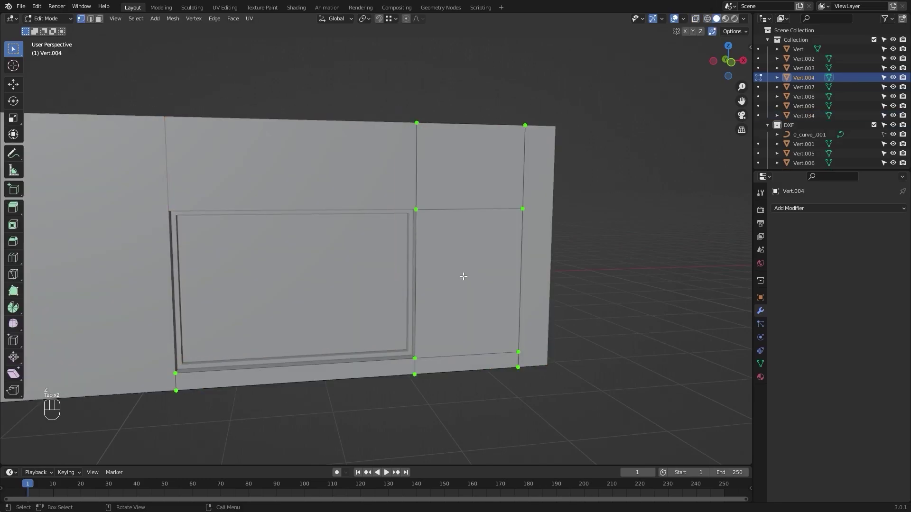
key("z")
left_click_drag(116, 305, 458, 408)
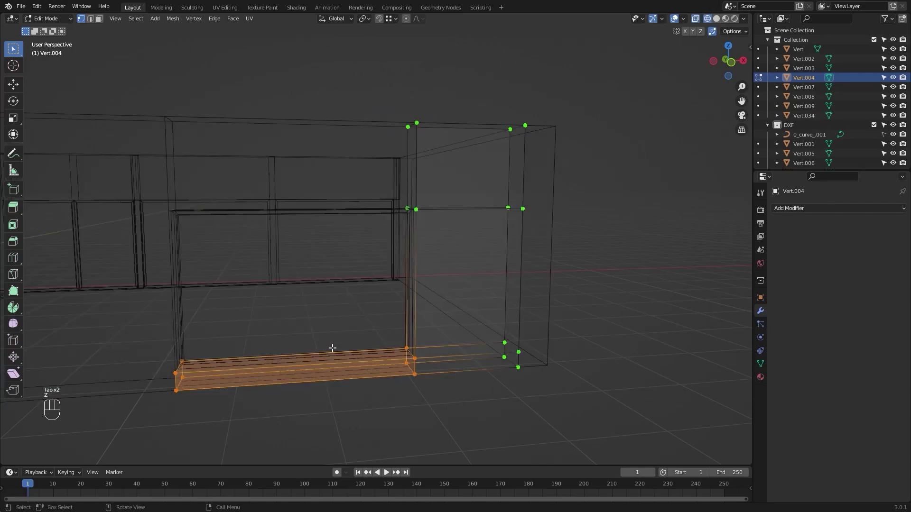
key("p")
left_click(332, 348)
key("z")
key("Tab")
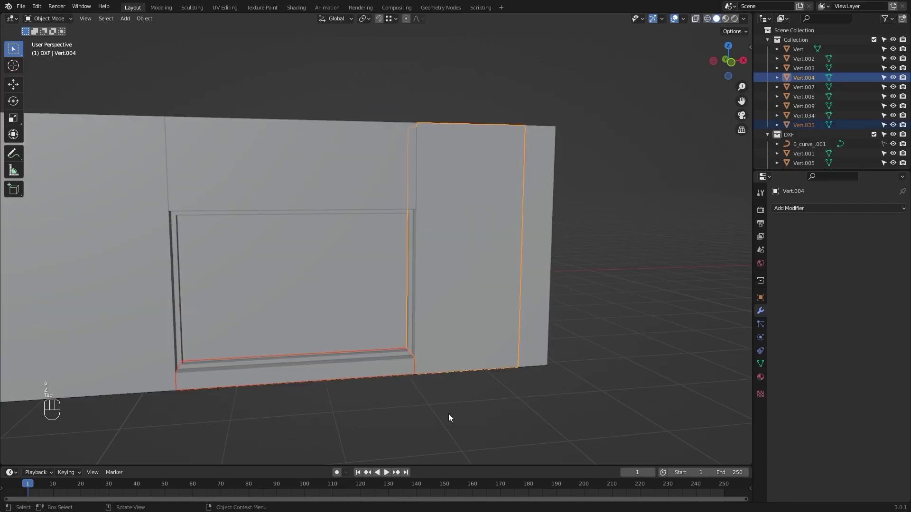
left_click(374, 370)
left_click(454, 310)
left_click(339, 160)
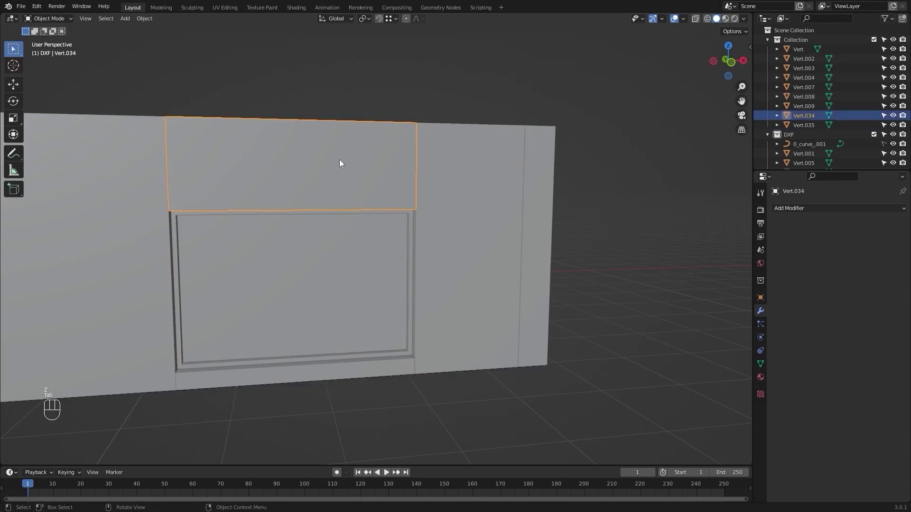
left_click(445, 234)
left_click(437, 352)
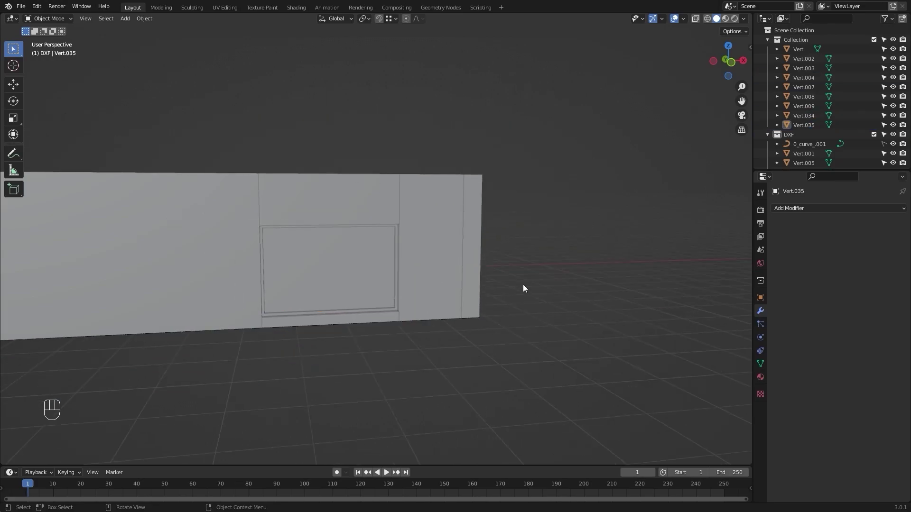
Edit the wall block above the window, select its top face in wireframe, delete the face and return to Object Mode
middle_click_drag(523, 284, 146, 97, "alt")
left_click(337, 212)
key("Tab")
scroll(401, 258, "up", 3)
left_click_drag(517, 227, 462, 218, "alt")
key("z")
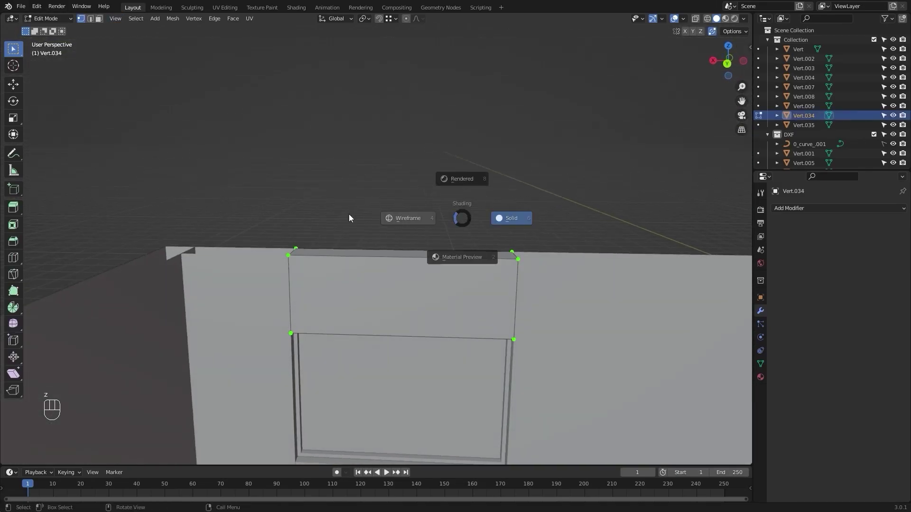
left_click(349, 216)
mouse_move(172, 197)
left_mouse_down()
mouse_move(431, 274)
mouse_move(585, 293)
left_mouse_up()
key("x")
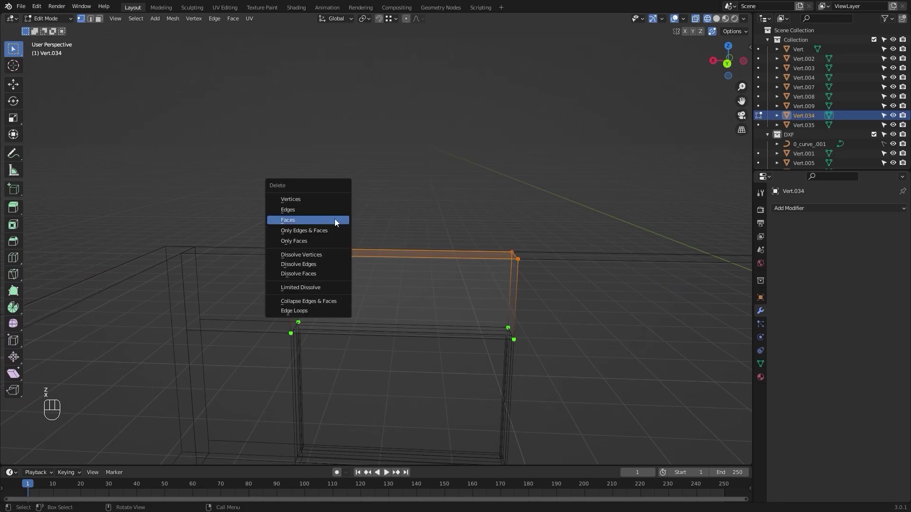
left_click(333, 218)
key("z")
left_click(443, 218)
middle_click_drag(443, 217, 360, 195)
scroll(360, 195, "down", 4)
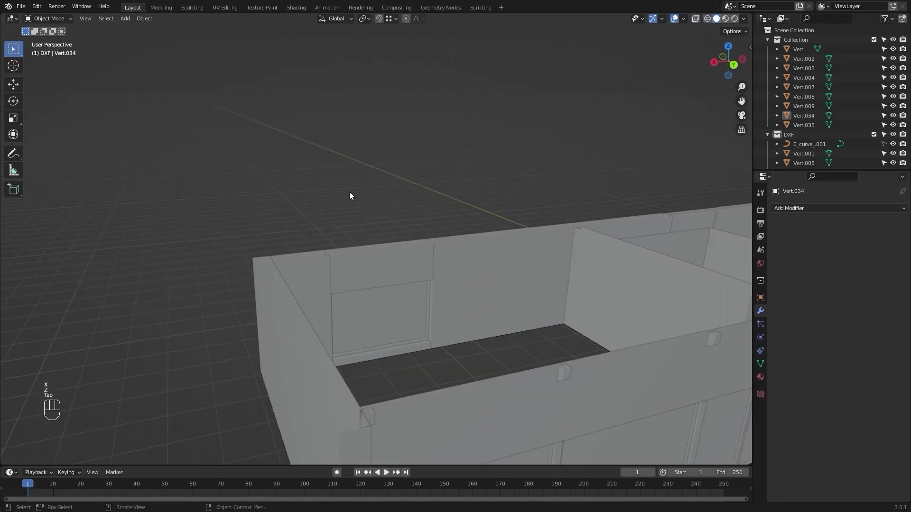
middle_click_drag(560, 346, 365, 290)
key("Tab")
In top view, add a single-vertex mesh object and snap its vertex to the inner wall corner near the window
scroll(351, 298, "up", 2)
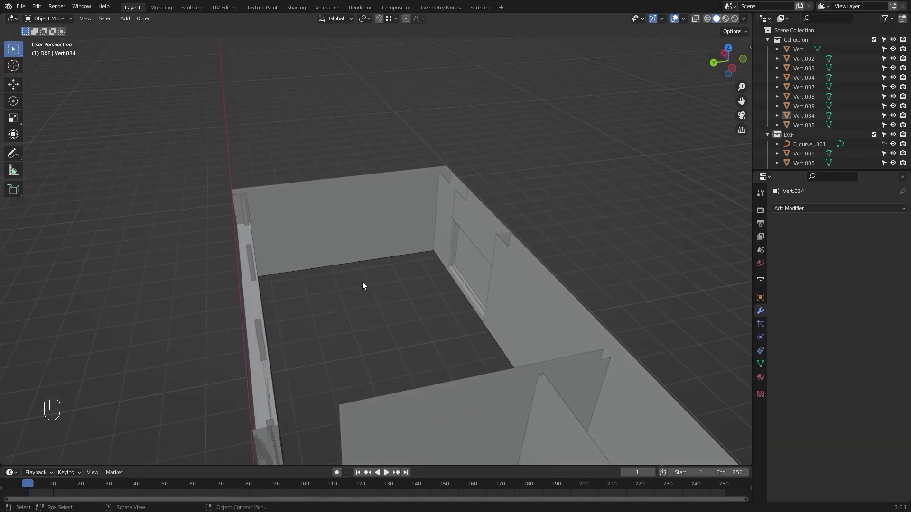
key("KP_7")
key("q")
left_click(363, 283)
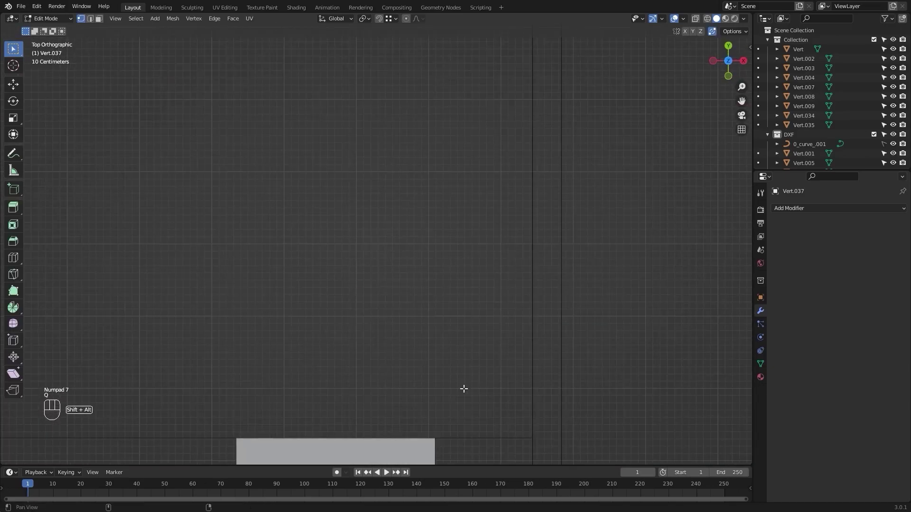
middle_click_drag(471, 393, 348, 230, "shift")
scroll(369, 268, "up", 3)
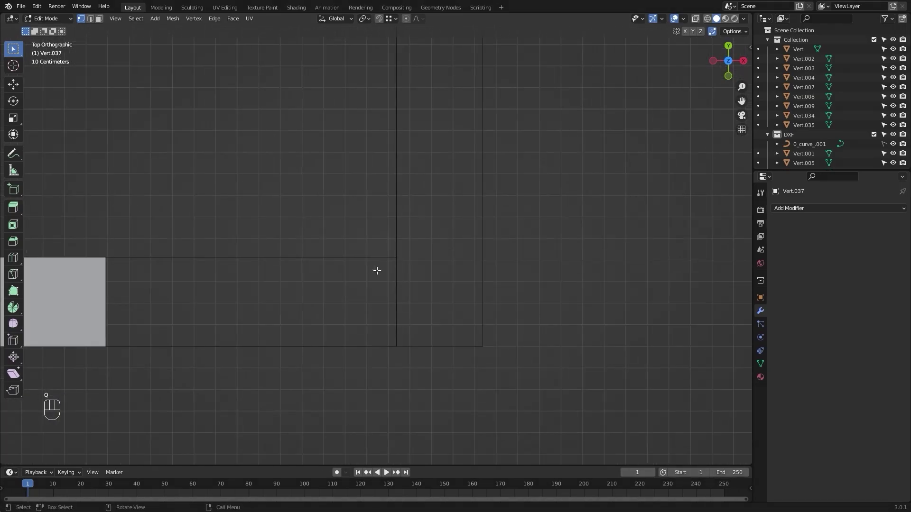
key("g")
key("Escape")
key("g")
left_click(397, 258)
Extrude the corner vertex 0.215 m in the negative X direction
scroll(398, 259, "up", 2)
scroll(363, 243, "down", 2)
middle_click_drag(383, 243, 477, 275, "shift")
scroll(428, 258, "up", 1)
key("g")
key("x")
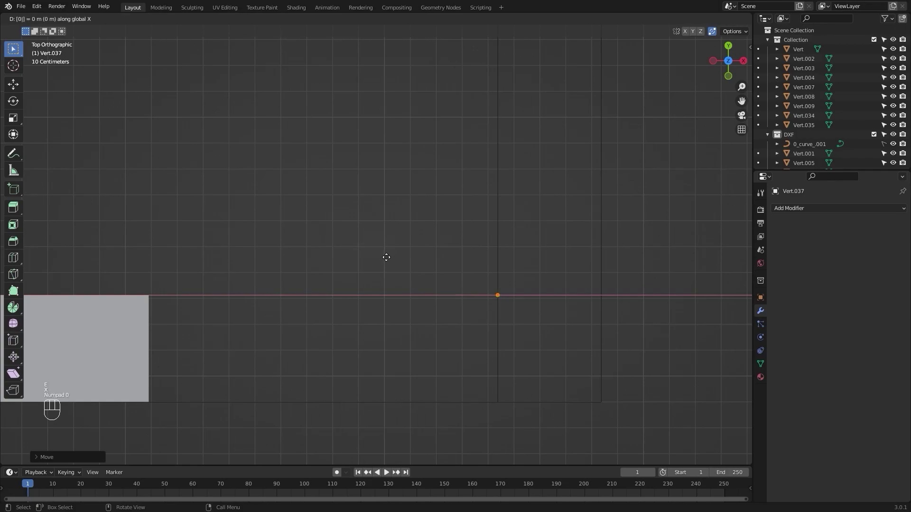
type("0.215")
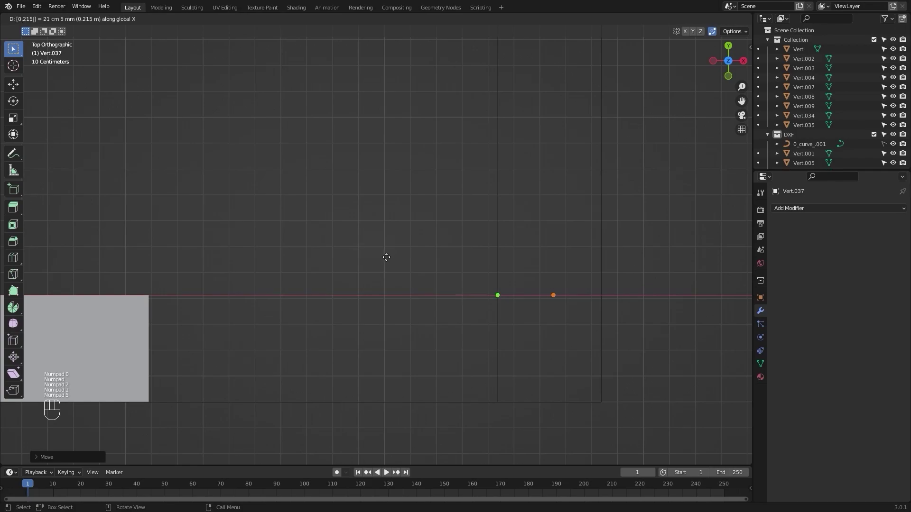
key("KP_Enter")
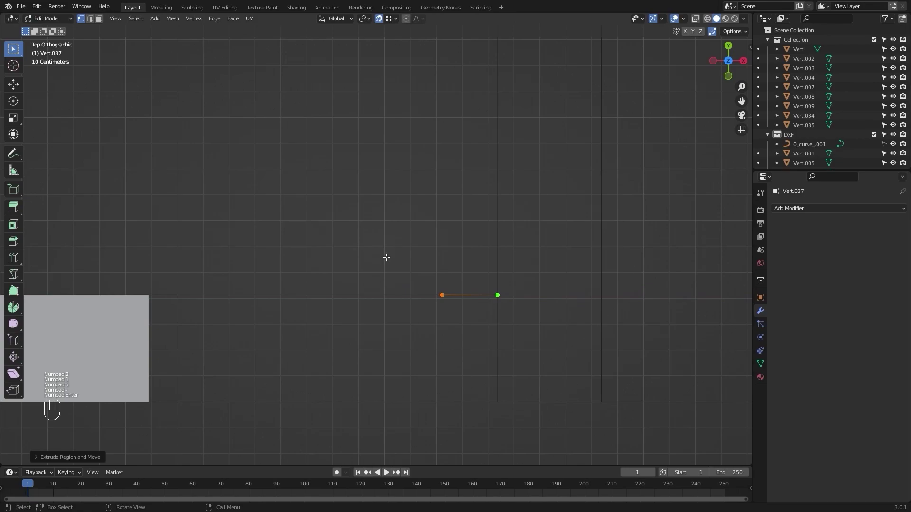
Select the whole new edge and extrude it 0.025 m along Y into a thin rectangle
key("a")
left_click_drag(445, 261, 420, 275, "alt+shift")
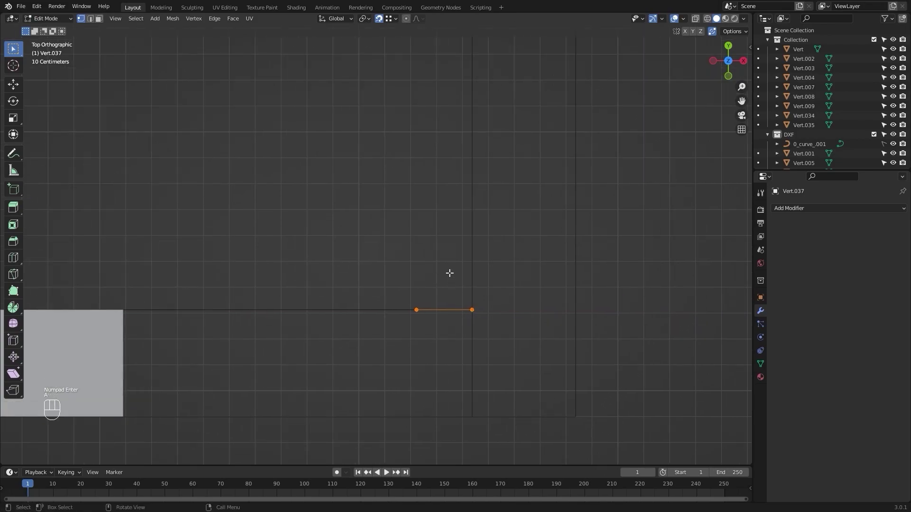
key("e")
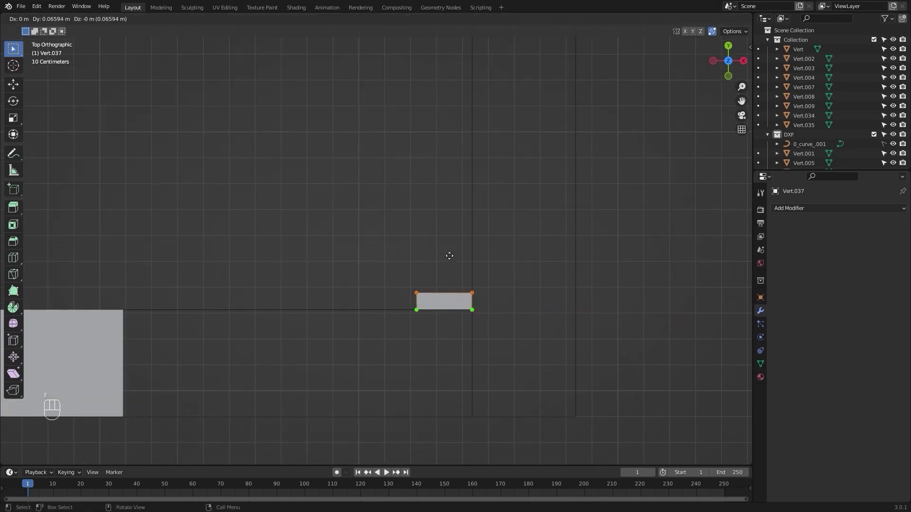
key("y")
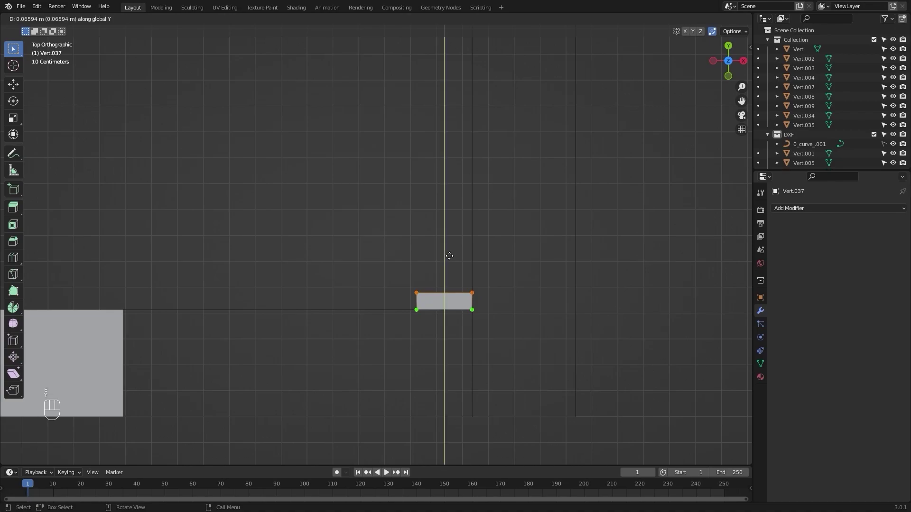
type(".025")
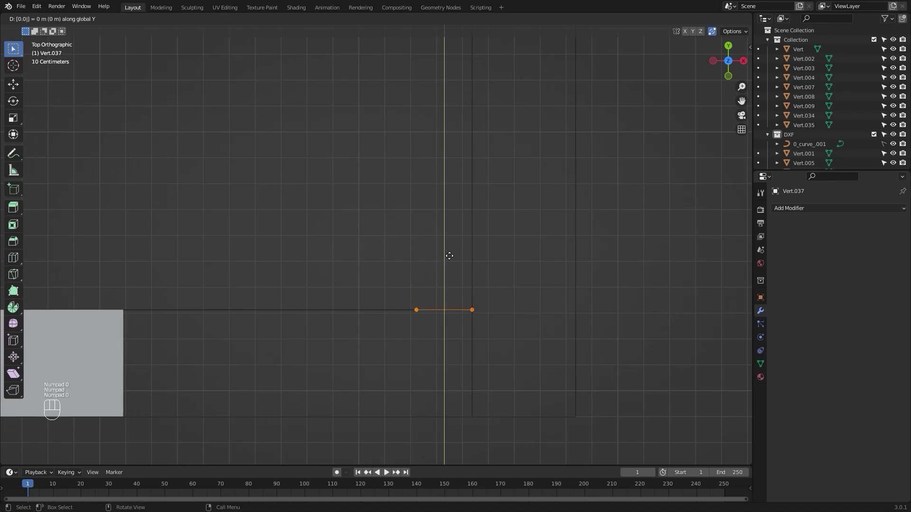
key("KP_Enter")
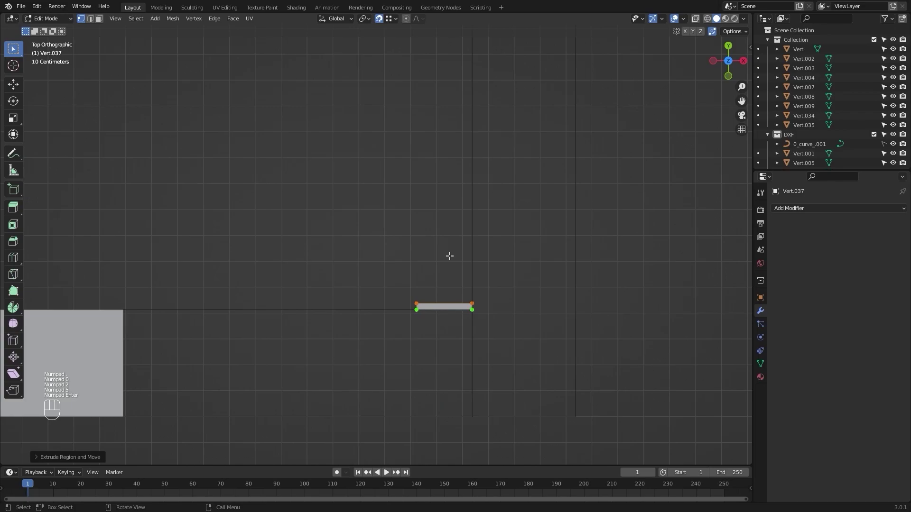
Select the whole rectangle and move it along positive Y, away from the corner along the inner wall
key("a")
scroll(481, 256, "down", 6)
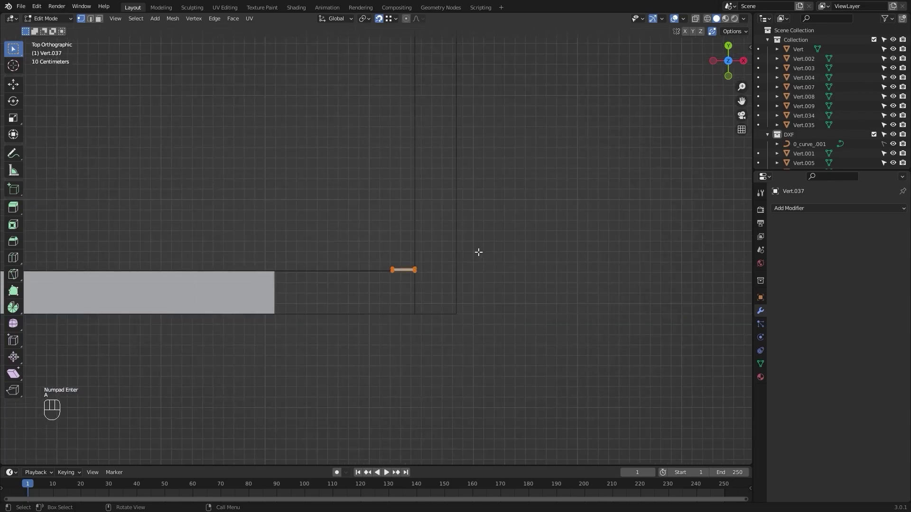
scroll(459, 284, "down", 3)
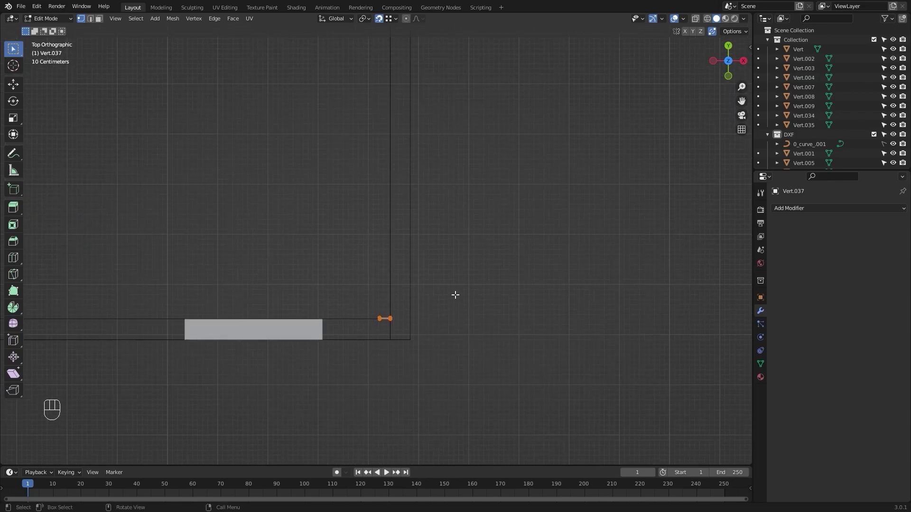
key("g")
key("y")
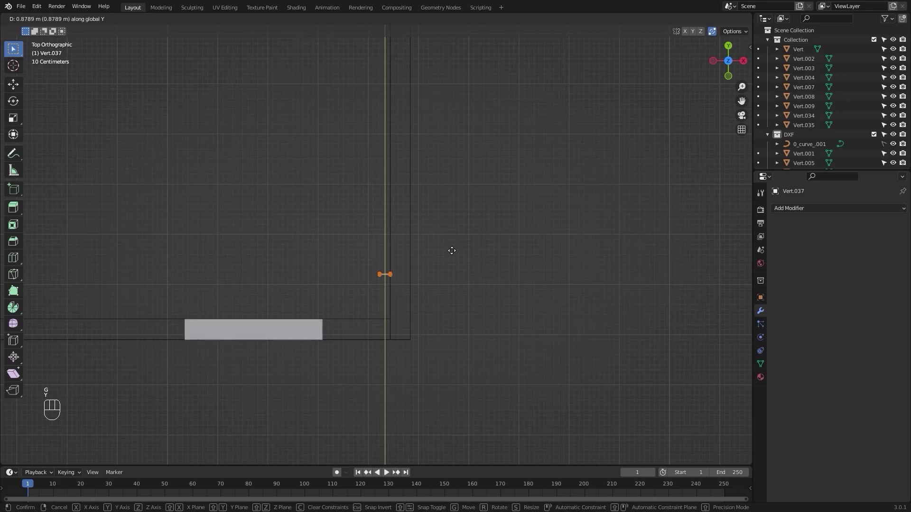
key("shift")
left_click(450, 255)
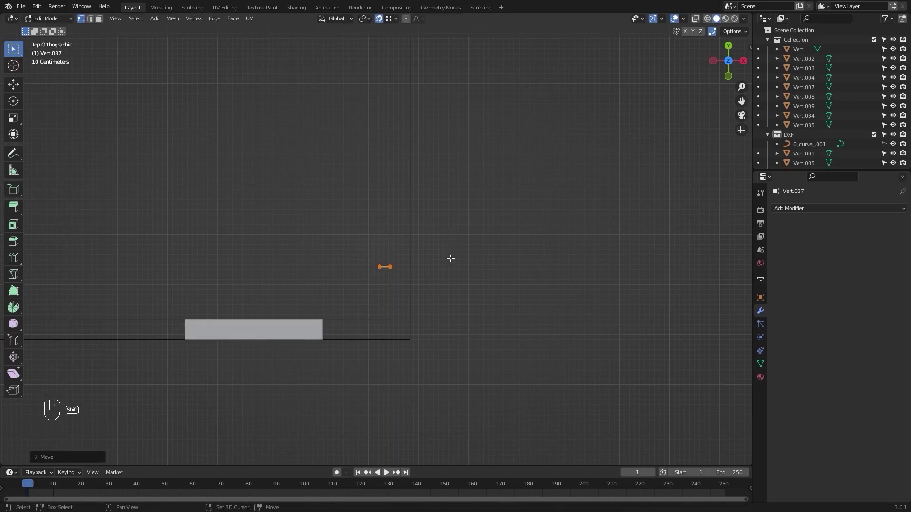
In solid perspective view, extrude the thin rectangle 0.8 m upward into an upright panel and leave Edit Mode
scroll(448, 257, "up", 3)
scroll(448, 256, "down", 2)
scroll(447, 256, "down", 2)
scroll(422, 272, "up", 3)
mouse_move(422, 272)
middle_mouse_down()
mouse_move(372, 250)
mouse_move(356, 278)
mouse_move(443, 351)
mouse_move(374, 243)
middle_mouse_up()
key("z")
left_click(495, 238)
left_click_drag(374, 243, 469, 259, "alt")
scroll(464, 264, "down", 3)
scroll(469, 260, "up", 2)
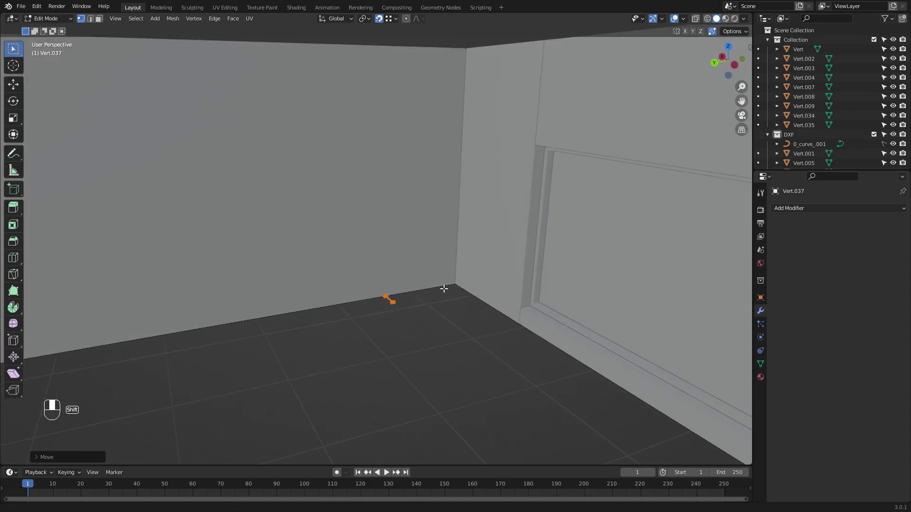
key("e")
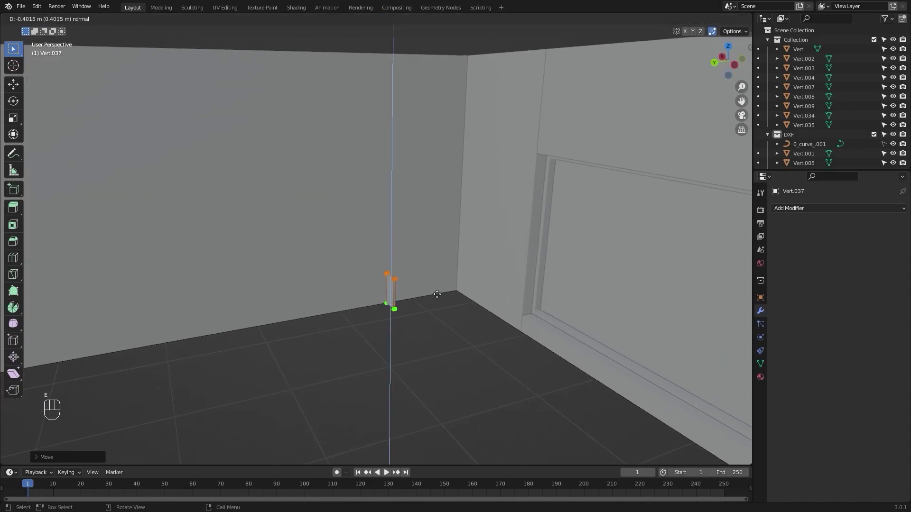
key("KP_0")
key("KP_Decimal")
key("KP_8")
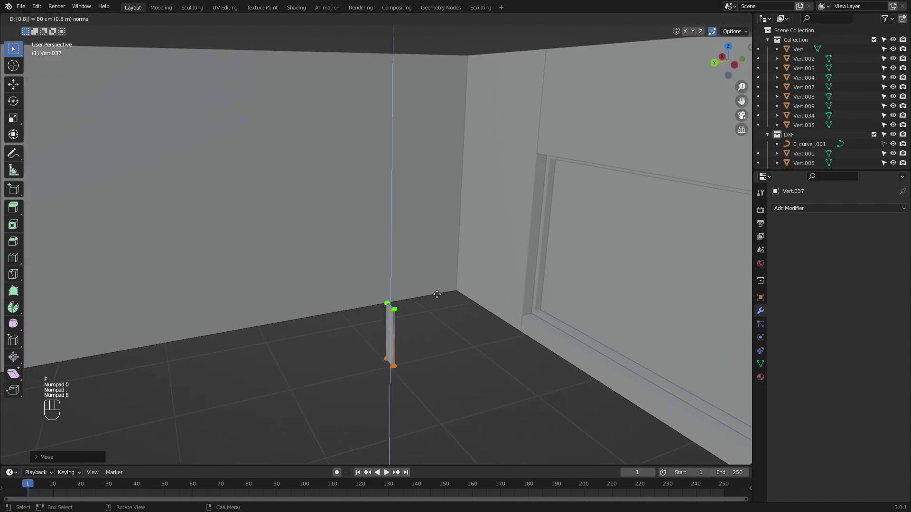
key("KP_Subtract")
key("KP_Enter")
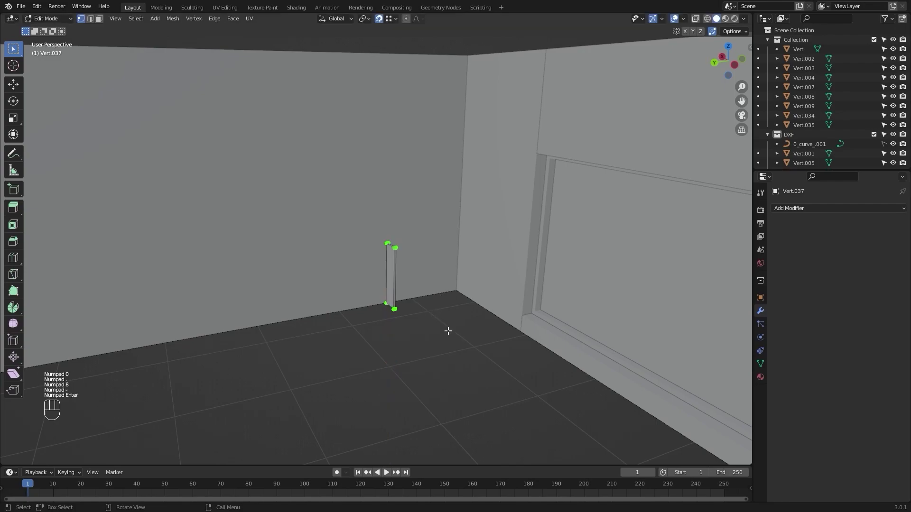
key("Tab")
Set the upright panel's origin to its geometry and reselect the panel
scroll(447, 335, "up", 1)
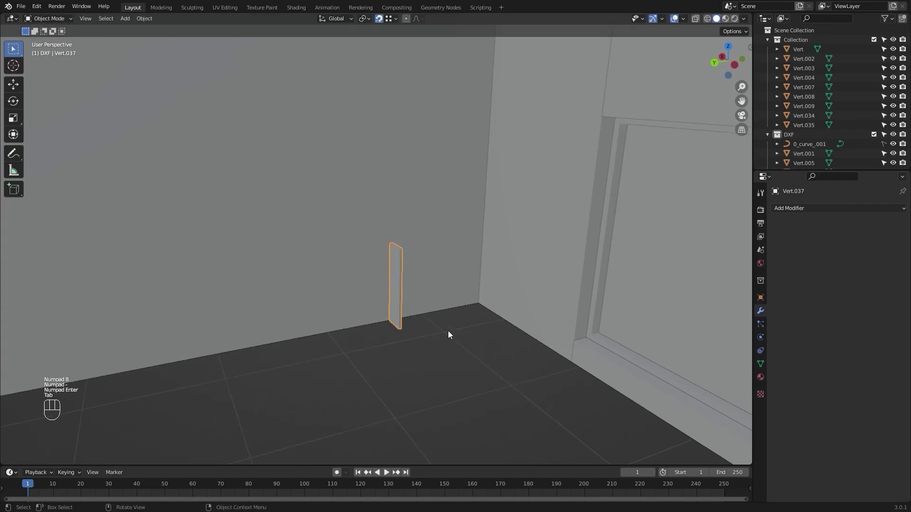
left_click(145, 19)
mouse_move(176, 39)
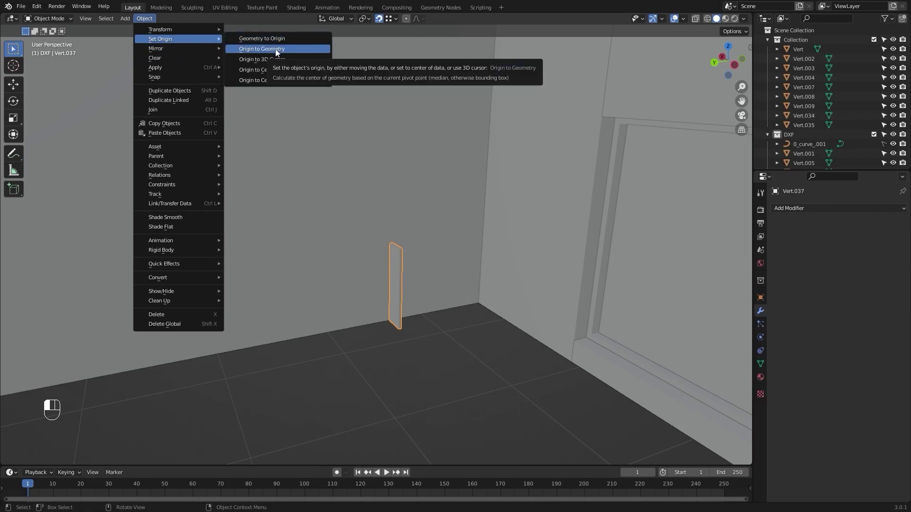
left_click(276, 50)
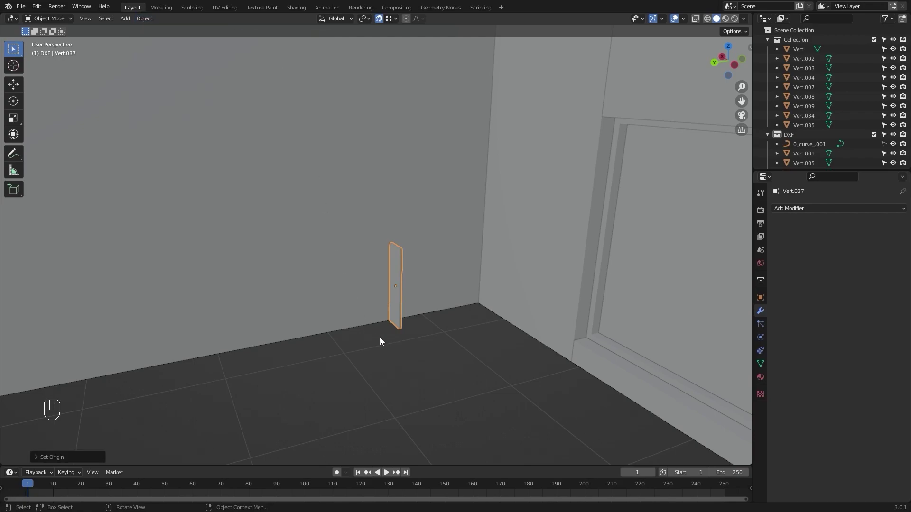
left_click(403, 371)
scroll(403, 371, "up", 2)
middle_click_drag(413, 363, 408, 342, "shift")
left_click(397, 265)
Duplicate the upright panel and place the copy along positive Y, away from the corner along the inner wall
middle_click_drag(441, 274, 452, 276, "alt")
left_click_drag(452, 279, 457, 277, "alt")
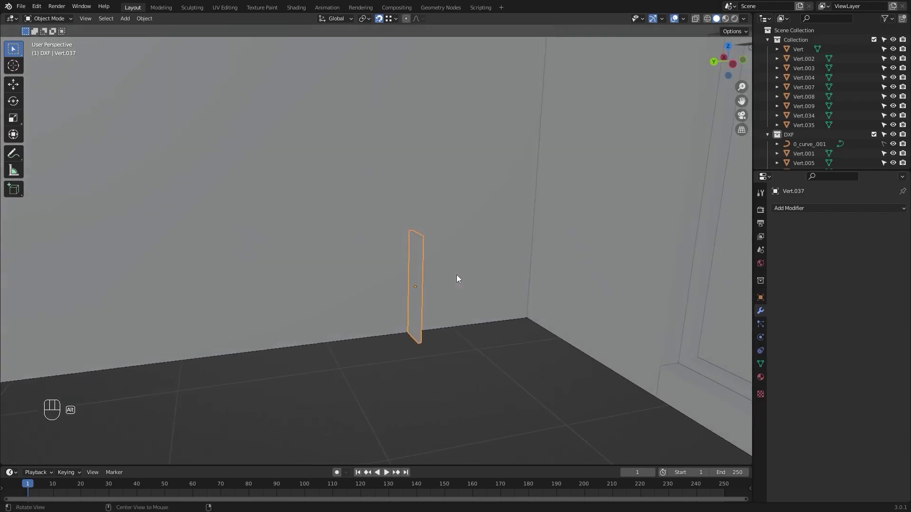
left_click(14, 84)
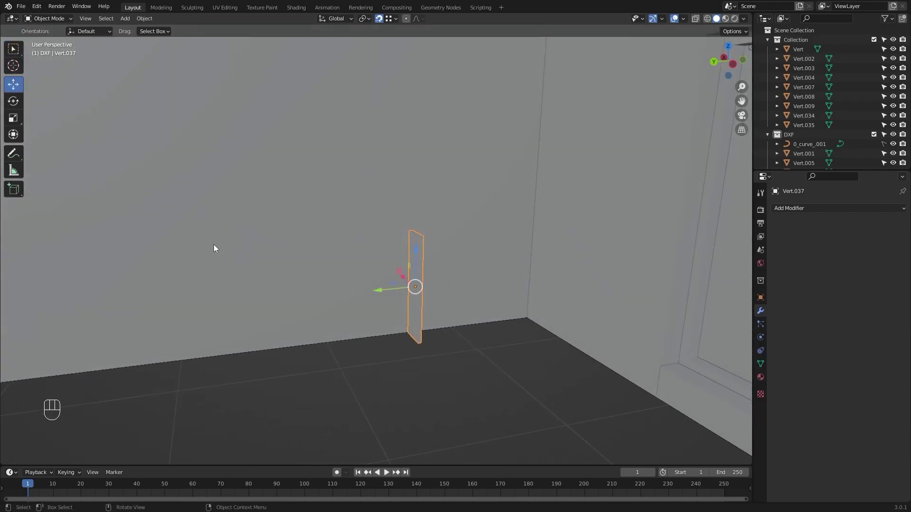
left_click_drag(214, 244, 485, 232, "alt")
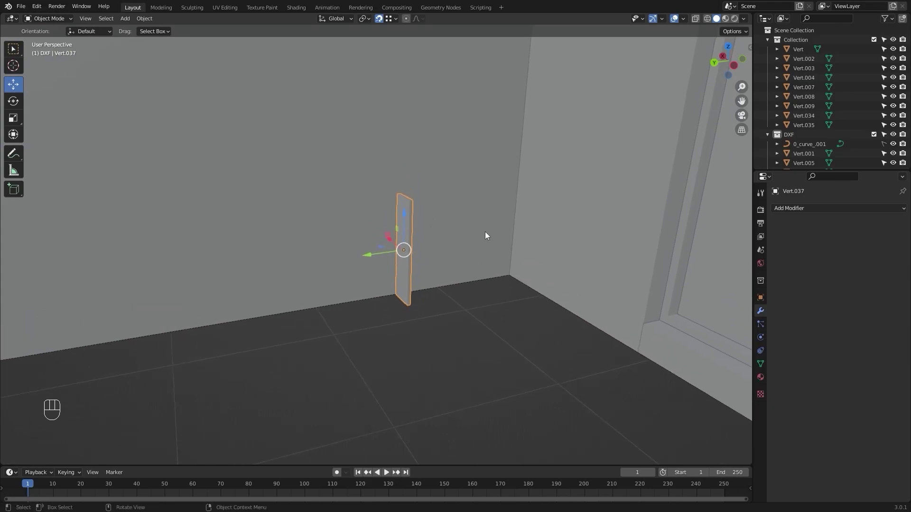
key("shift+d")
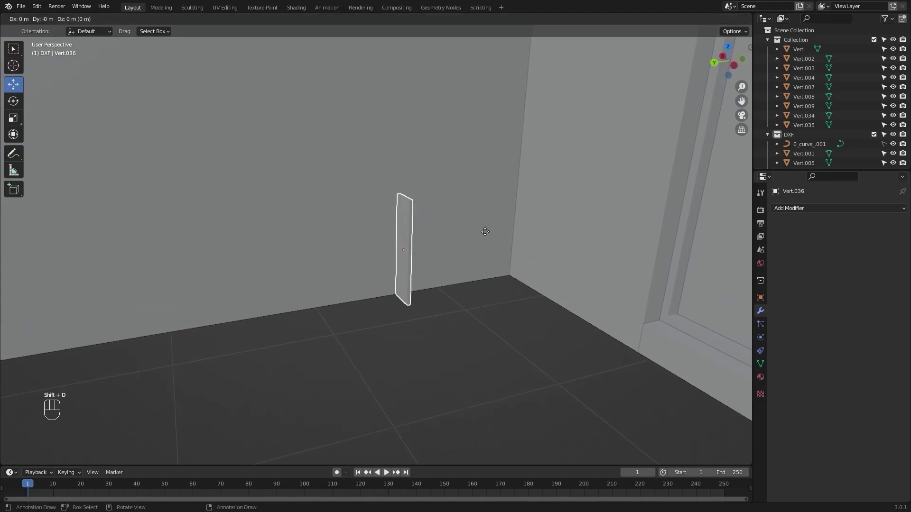
key("y")
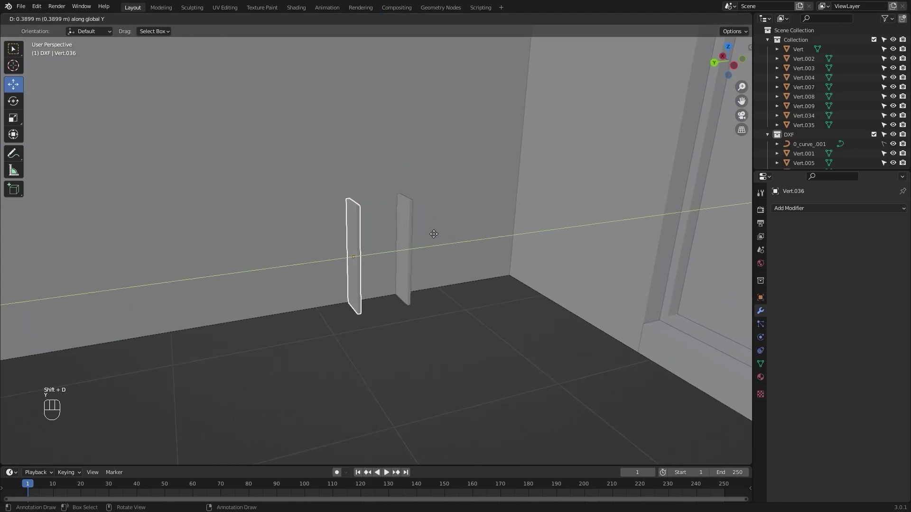
left_click(424, 234)
Rotate the copied panel 90° about the global X axis into a horizontal board
key("r")
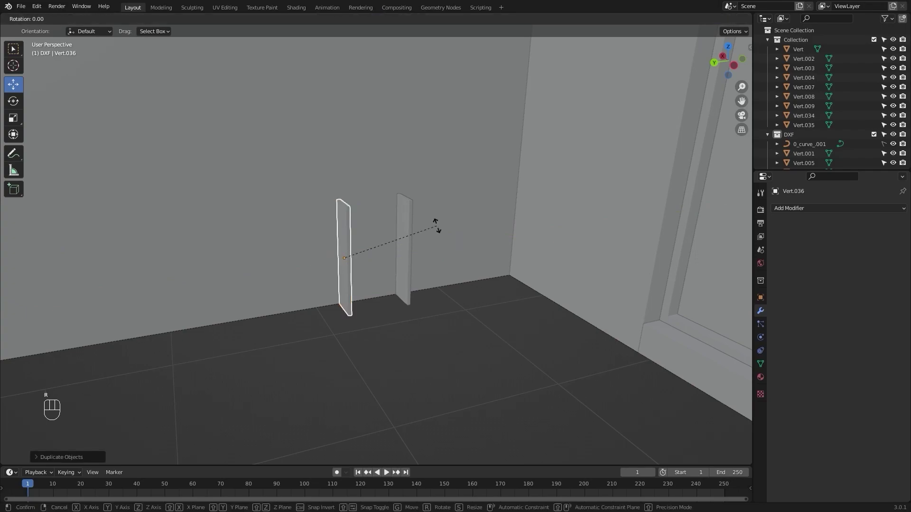
key("x")
key("KP_9")
key("KP_0")
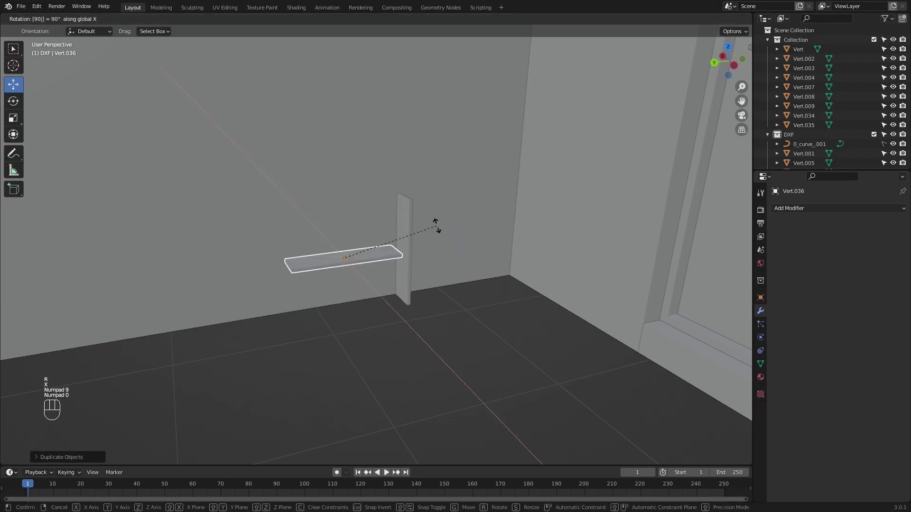
key("KP_Enter")
Raise the board 0.3875 m along Z flush with the upright's top and snap it along Y against the upright's inner face
scroll(435, 232, "up", 2)
scroll(430, 225, "up", 2)
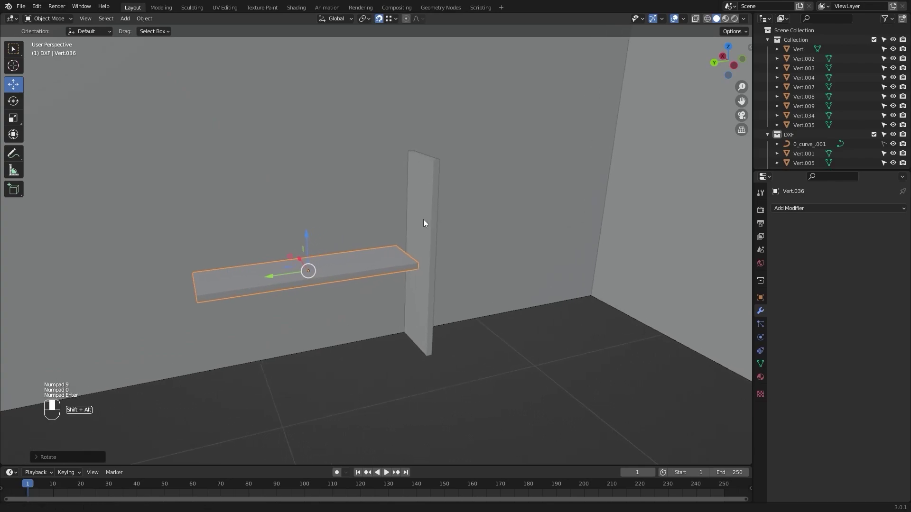
key("g")
key("z")
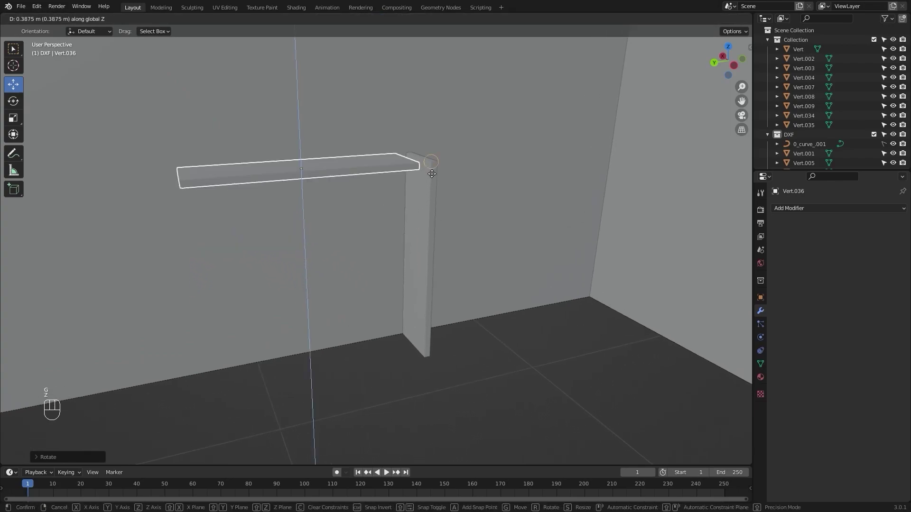
left_click(432, 173)
scroll(394, 257, "up", 3)
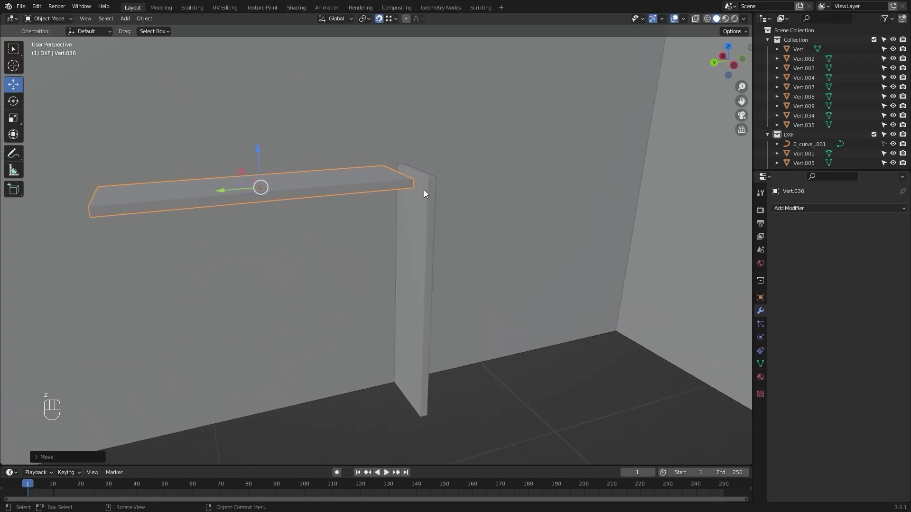
key("g")
key("y")
left_click(423, 188)
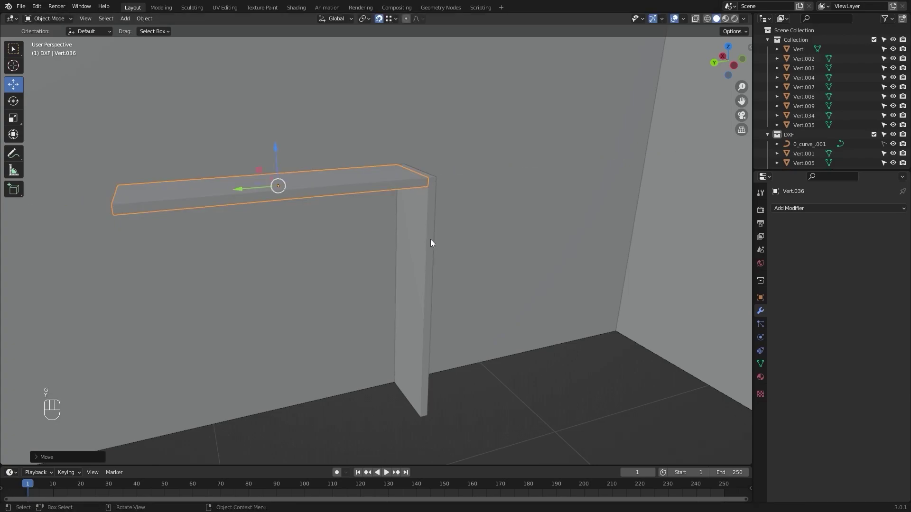
Reselect the horizontal board and raise it along Z clear of the upright panel
scroll(480, 366, "down", 3)
left_click(488, 375)
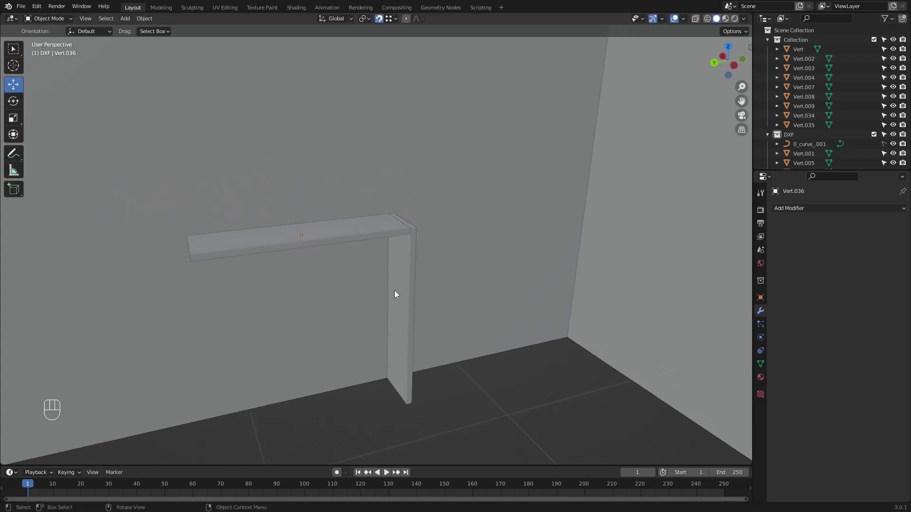
left_click(377, 223)
scroll(377, 223, "up", 3)
key("g")
key("z")
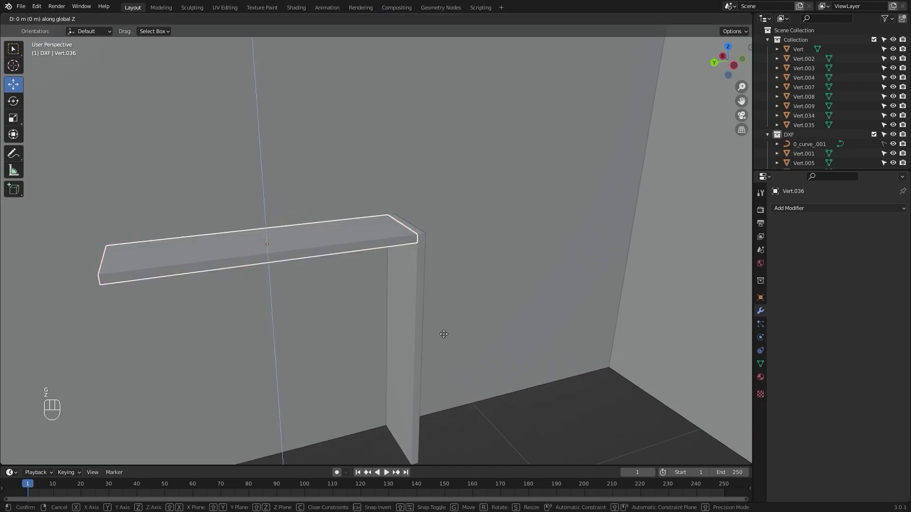
left_click(443, 290)
Snap the board's lower end corner onto the upright's outer top corner so the board rests on the panel
mouse_move(443, 289)
middle_mouse_down()
mouse_move(427, 249)
mouse_move(246, 249)
mouse_move(97, 221)
middle_mouse_up()
middle_click_drag(586, 315, 224, 271, "alt+shift")
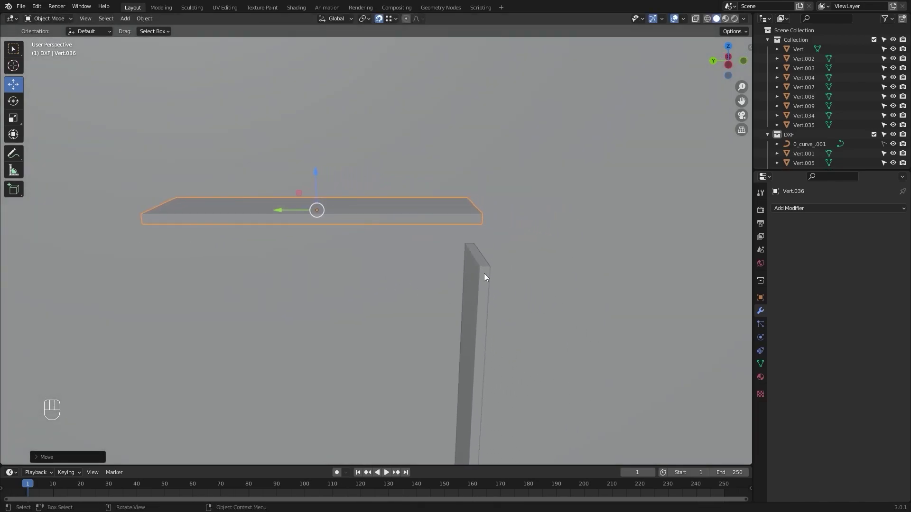
key("g")
left_click(487, 266)
scroll(443, 306, "down", 3)
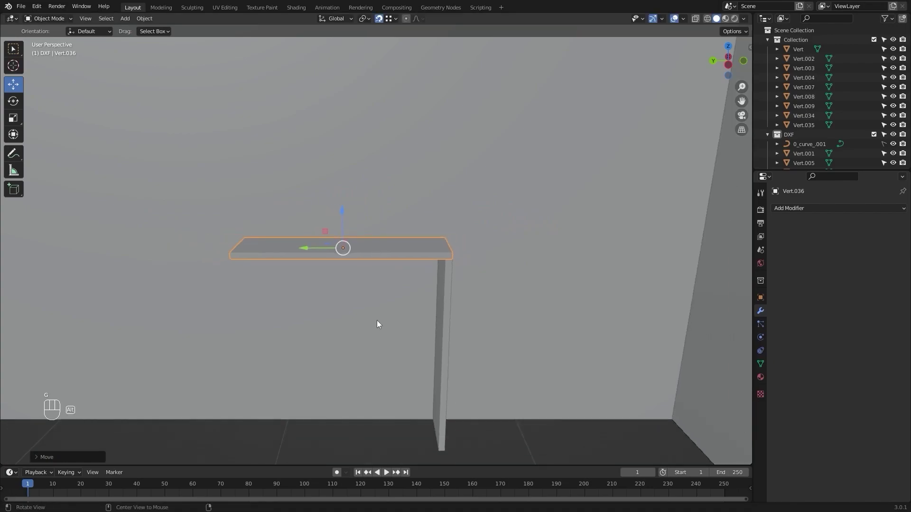
middle_click_drag(377, 324, 458, 333)
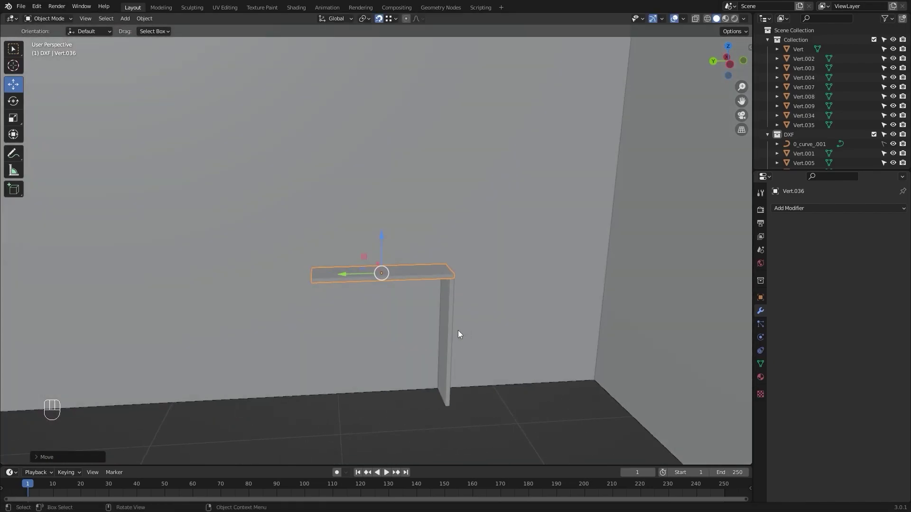
scroll(457, 331, "up", 5)
scroll(447, 345, "down", 5)
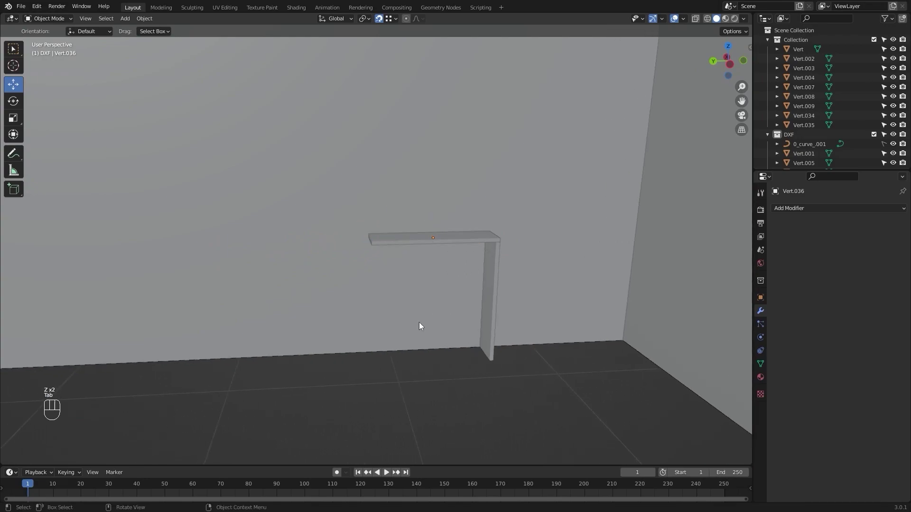
Enter Edit Mode on the horizontal board, box-select its free-end vertices in wireframe and return to solid view
left_click(433, 241)
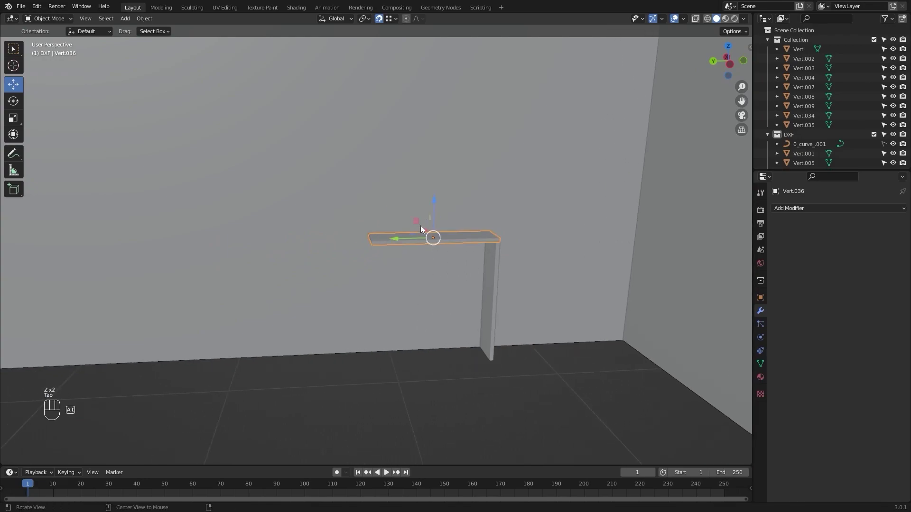
middle_click_drag(430, 236, 450, 274)
key("Tab")
key("z")
left_click(377, 269)
left_click_drag(333, 198, 420, 295)
key("z")
left_click(426, 294)
mouse_move(508, 286)
middle_mouse_down()
mouse_move(443, 275)
mouse_move(476, 269)
middle_mouse_up()
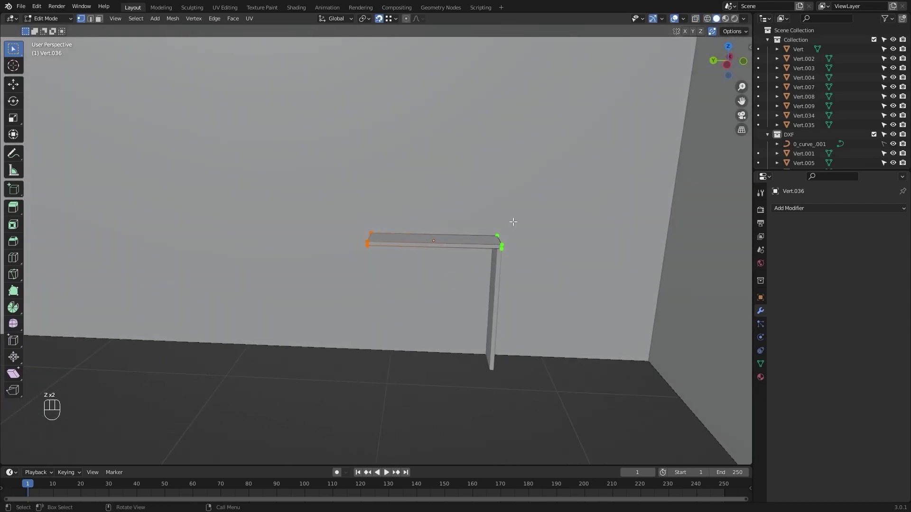
Turn on the edge length overlay and reselect the vertices at the board's free end through wireframe view
left_click(682, 18)
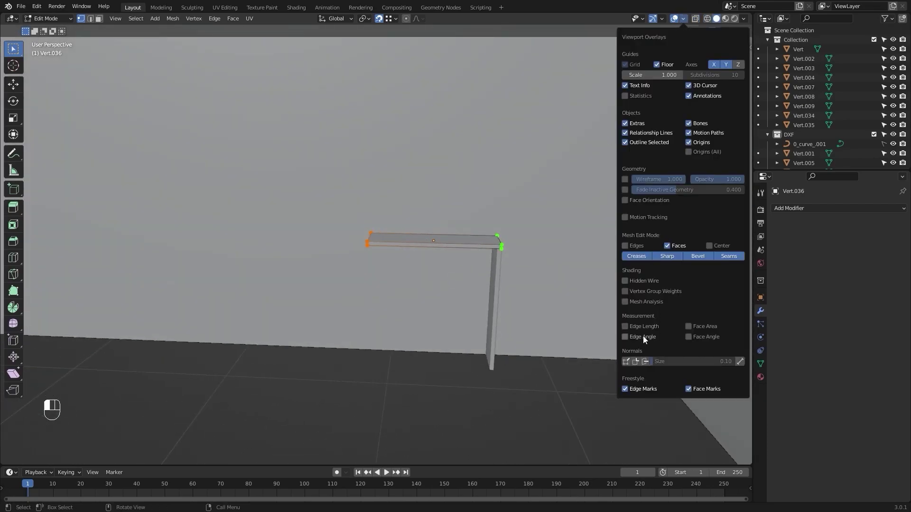
left_click(379, 332)
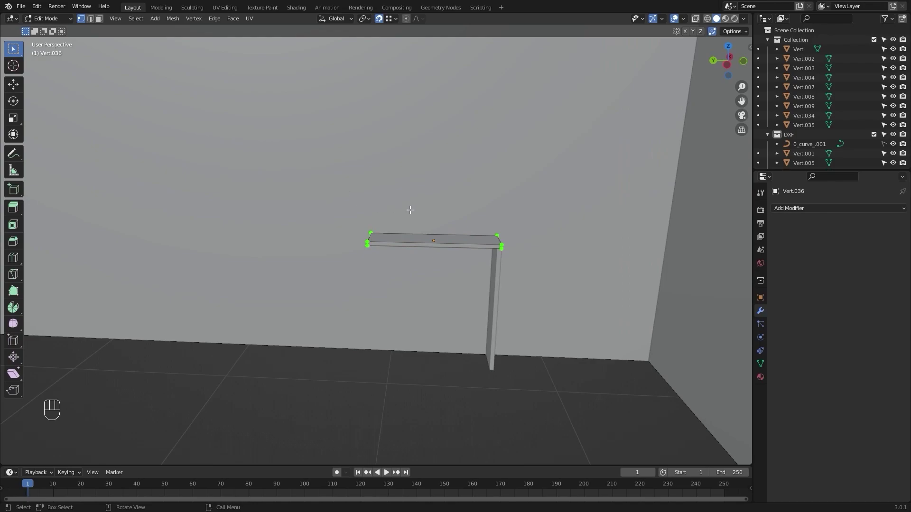
key("z")
left_click(334, 211)
left_click_drag(317, 183, 397, 280)
key("z")
left_click(417, 315)
middle_click_drag(392, 295, 474, 306, "shift")
middle_click_drag(407, 310, 501, 310)
key("g")
key("y")
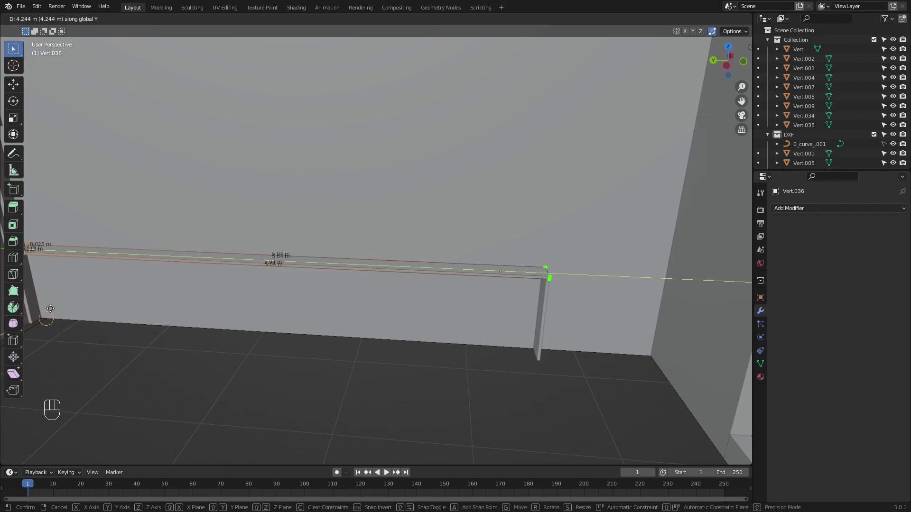
key("Escape")
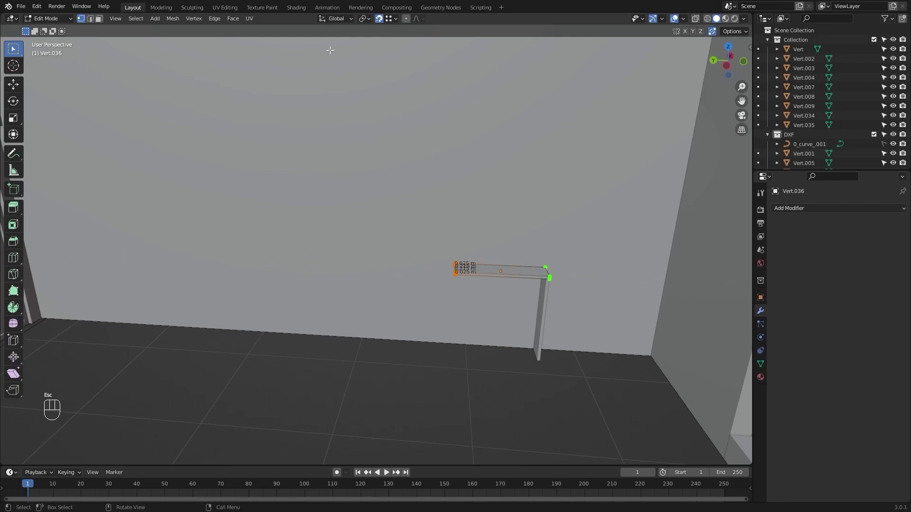
With snapping off, stretch the board's free end along positive Y and leave Edit Mode
left_click(380, 19)
middle_click_drag(289, 90, 433, 130, "shift")
key("g")
key("y")
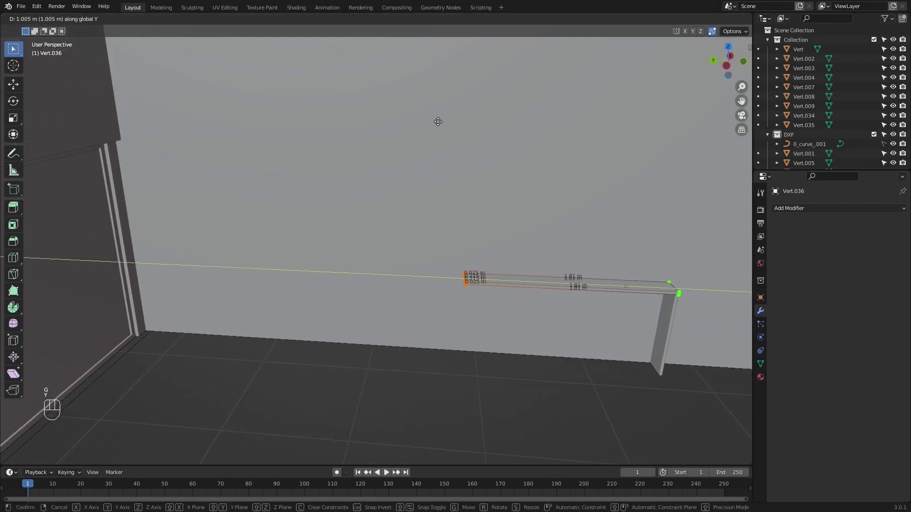
left_click(151, 121)
key("Tab")
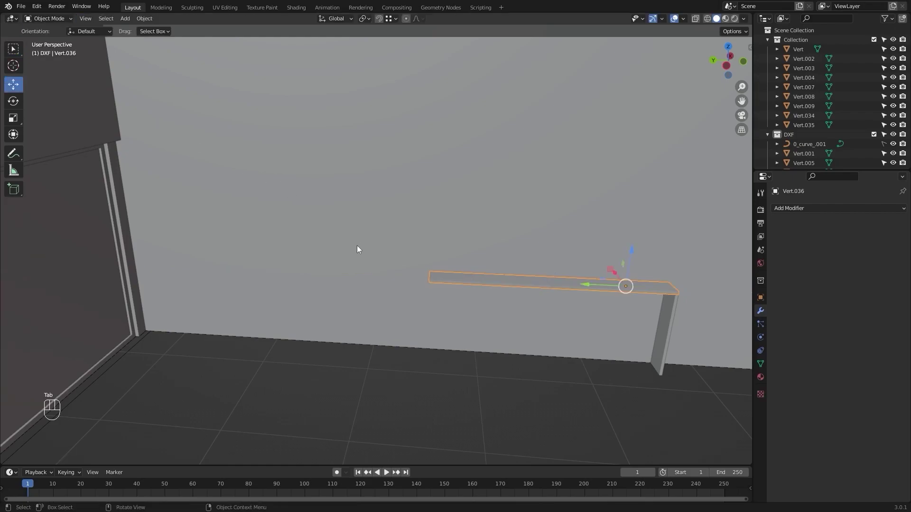
Duplicate the upright panel along positive Y to just beyond the board's free end
left_click(481, 395)
middle_click_drag(591, 339, 482, 259, "shift")
left_click(516, 242)
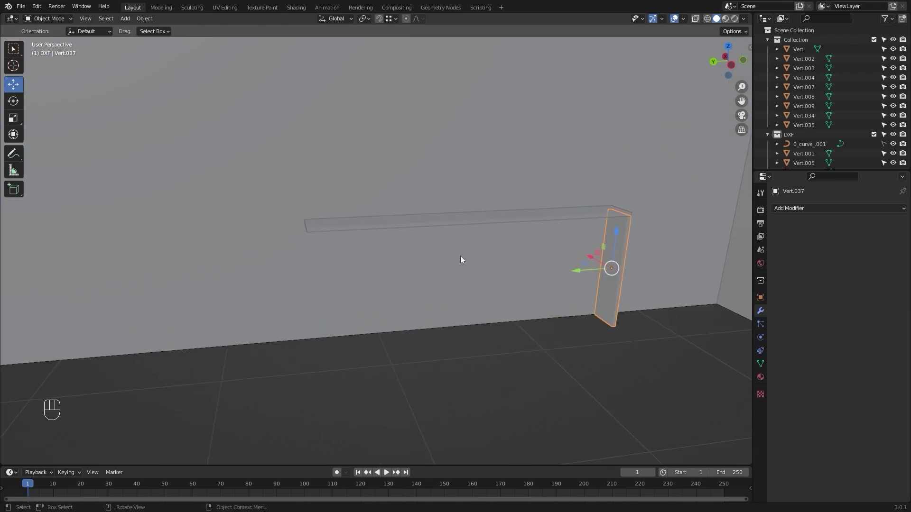
key("shift+d")
key("y")
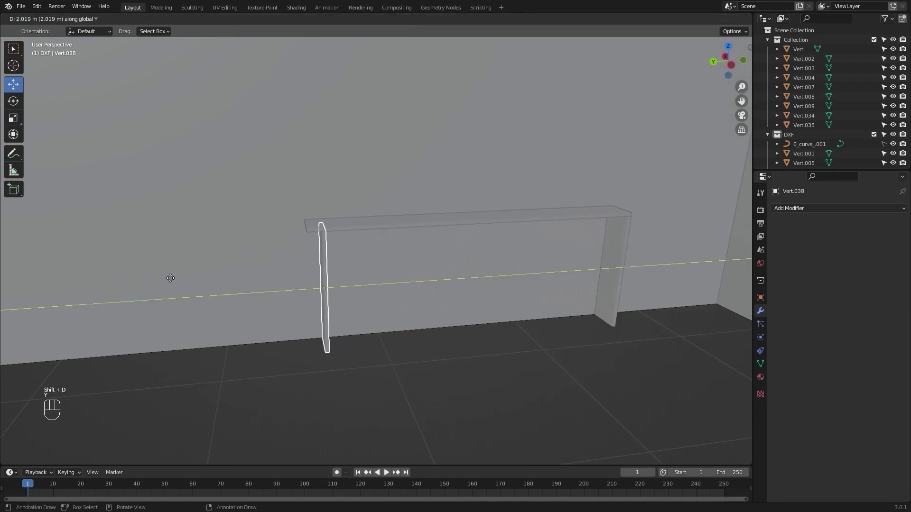
left_click(106, 279)
middle_click_drag(106, 279, 277, 249)
key("g")
key("y")
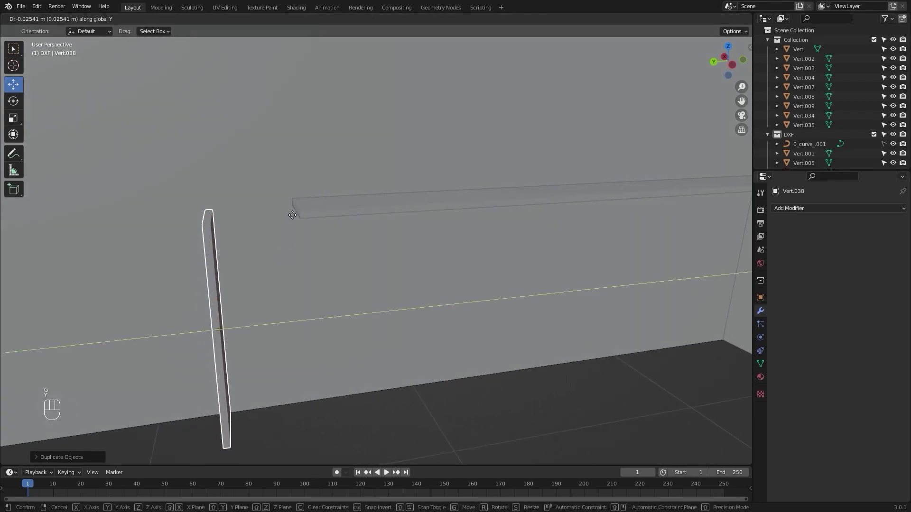
key("Escape")
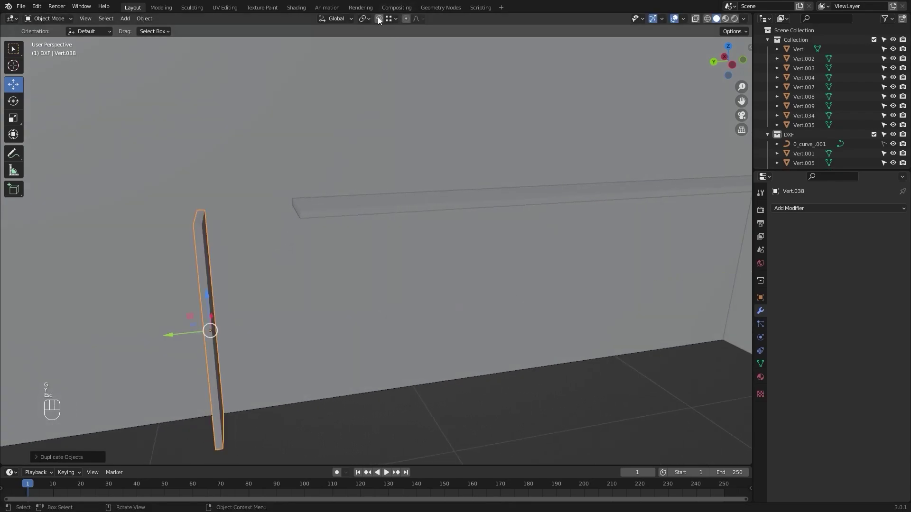
With snapping on, move the second upright back along Y until it meets the board's free end
key("g")
key("y")
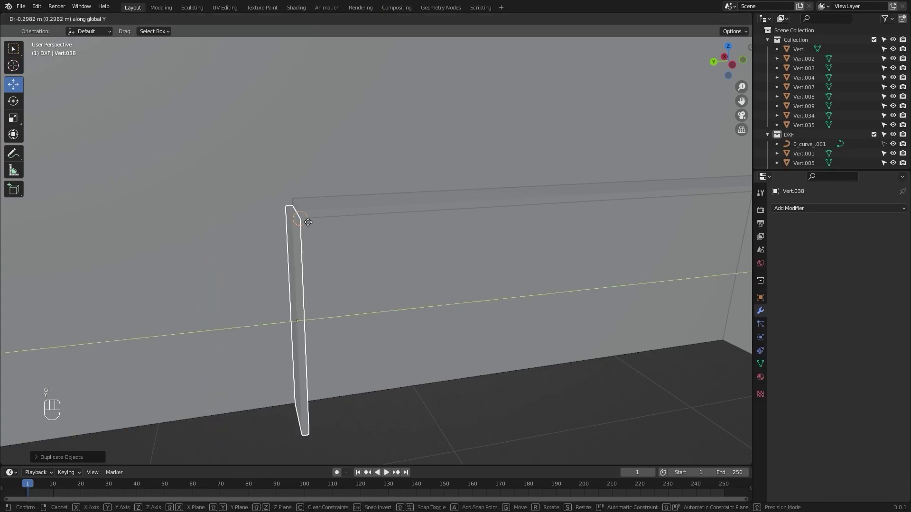
left_click(338, 232)
In Edit Mode on the board, extrude its free-end face to the second upright's outer edge
mouse_move(337, 232)
middle_mouse_down("alt")
mouse_move(306, 212)
mouse_move(346, 224)
middle_mouse_up("alt")
left_click(327, 203)
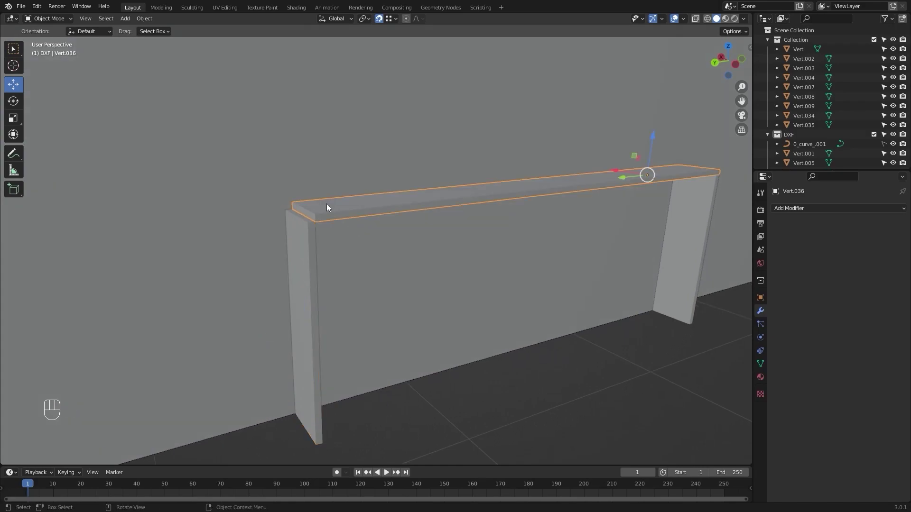
key("Tab")
key("z")
left_click(346, 243)
key("z")
left_click(350, 243)
scroll(312, 255, "up", 2)
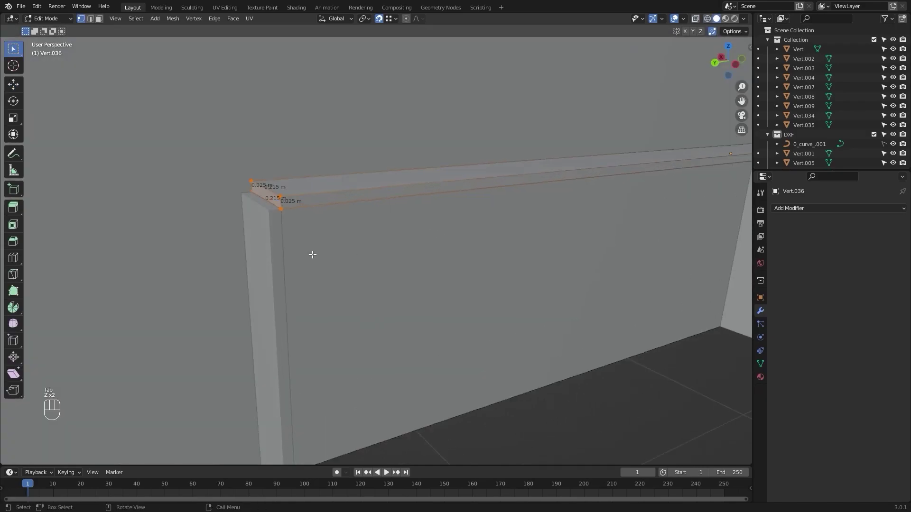
left_click_drag(256, 257, 300, 286, "alt+shift")
scroll(313, 291, "up", 2)
middle_click_drag(331, 297, 313, 303, "alt")
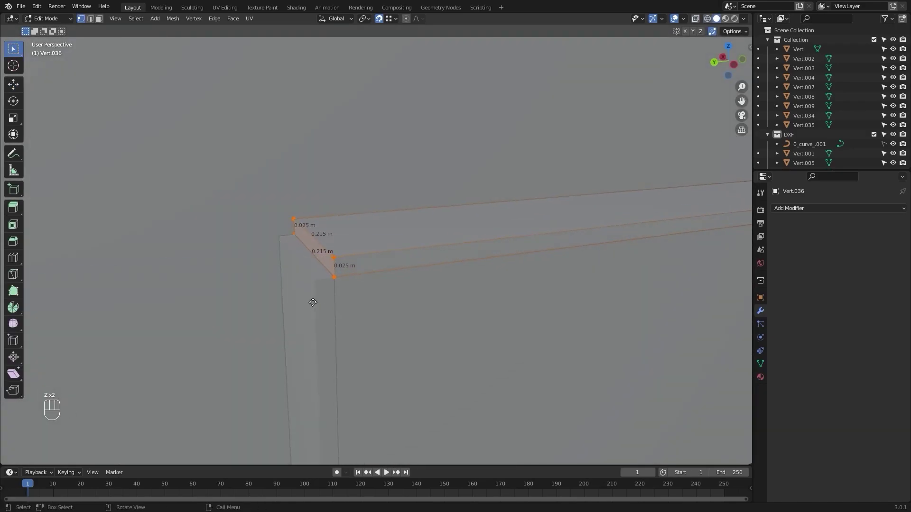
key("e")
left_click(312, 285)
Extrude the board's end face about 2.23 m further along positive Y, then leave Edit Mode and deselect the board
scroll(312, 275, "down", 6)
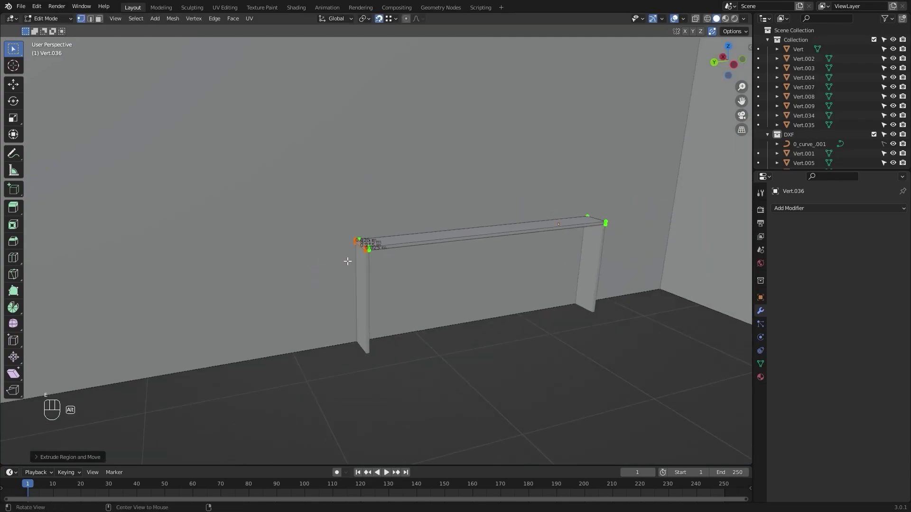
middle_click_drag(347, 262, 217, 260, "alt")
scroll(354, 278, "up", 3)
key("e")
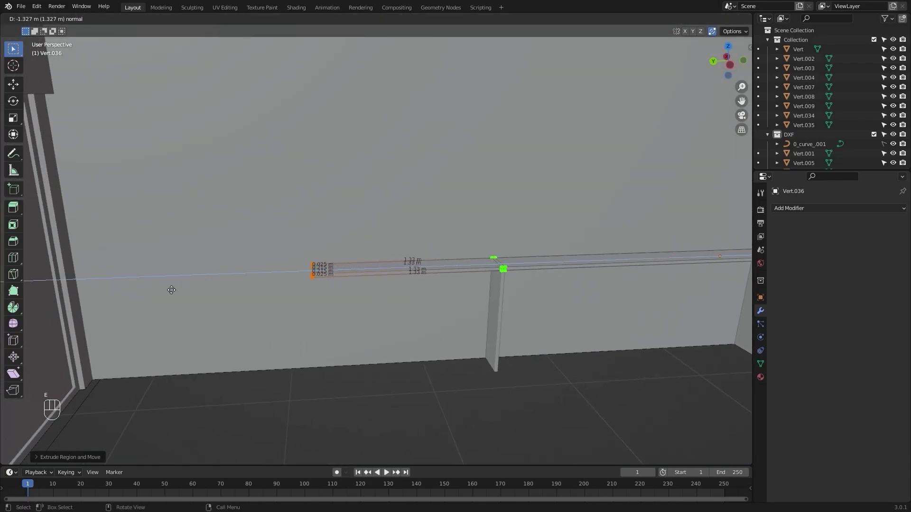
key("shift")
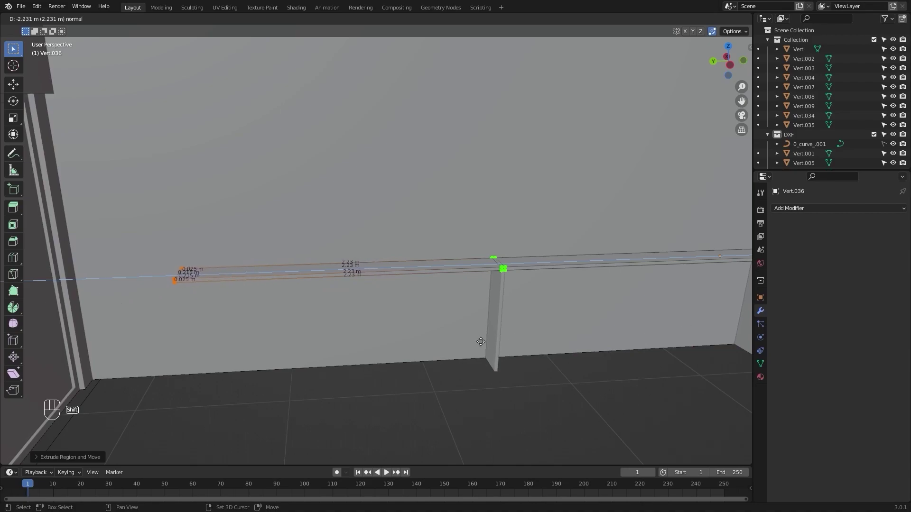
left_click(634, 325, "shift")
scroll(633, 325, "down", 3)
middle_click_drag(559, 329, 490, 314, "shift")
key("Tab")
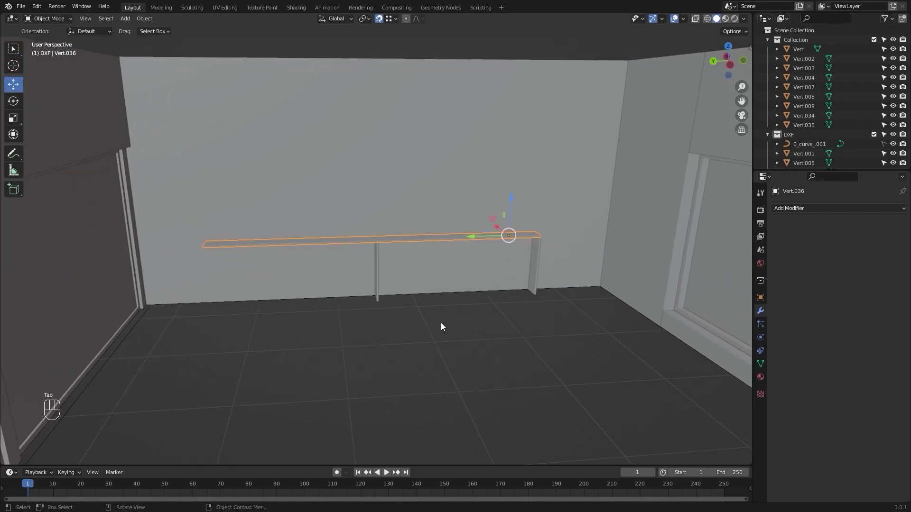
left_click(441, 323)
Duplicate the second upright panel along positive Y to the extended board's free end
middle_click_drag(361, 301, 415, 248, "shift")
scroll(389, 297, "up", 1)
left_click(414, 251)
middle_click_drag(341, 278, 366, 290, "shift")
scroll(393, 301, "up", 2)
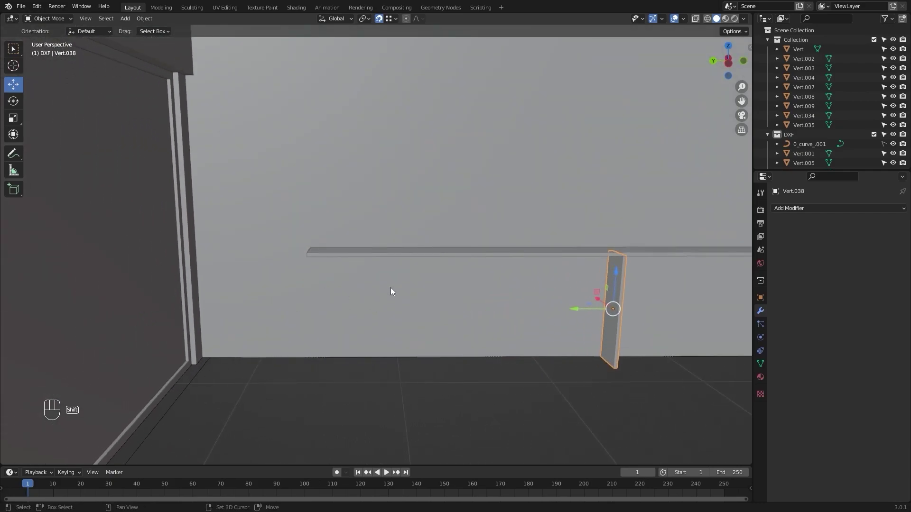
key("shift+d")
key("y")
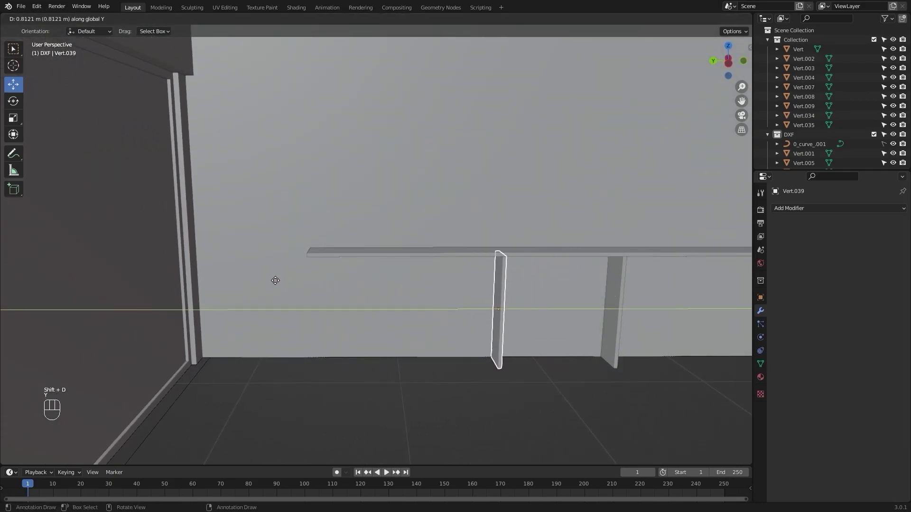
left_click(295, 254)
middle_click_drag(323, 232, 294, 235)
scroll(294, 235, "down", 3)
middle_click_drag(422, 275, 324, 254, "shift")
left_click(346, 308)
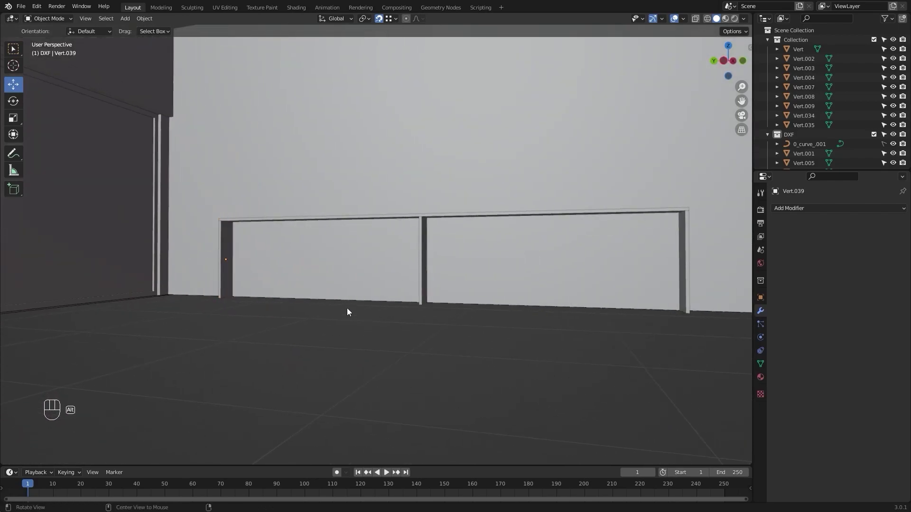
Duplicate the top board 0.8 m down along Z so it rests at the base of the uprights
middle_click_drag(346, 308, 266, 270)
scroll(347, 230, "up", 2)
left_click(346, 222)
left_click_drag(582, 269, 361, 246, "alt+shift")
scroll(363, 261, "up", 1)
scroll(382, 264, "up", 2)
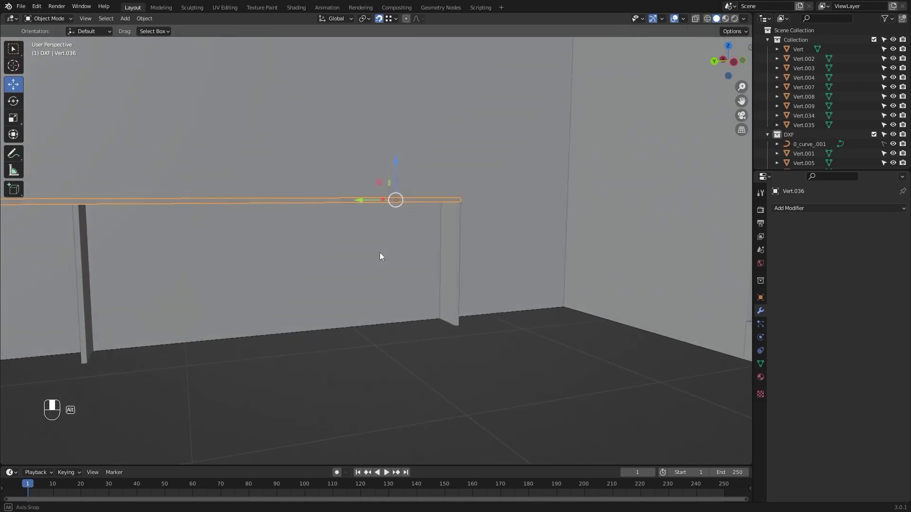
key("shift+d")
key("z")
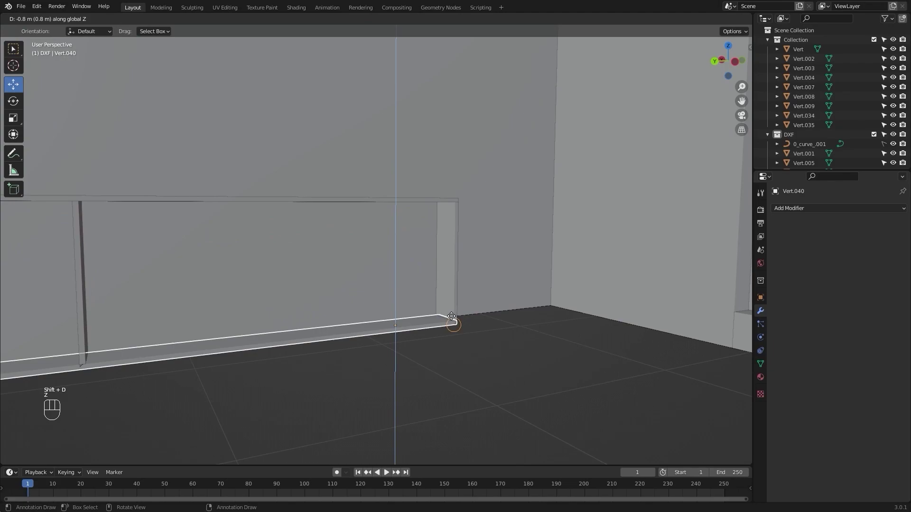
left_click(452, 320)
scroll(456, 314, "up", 2)
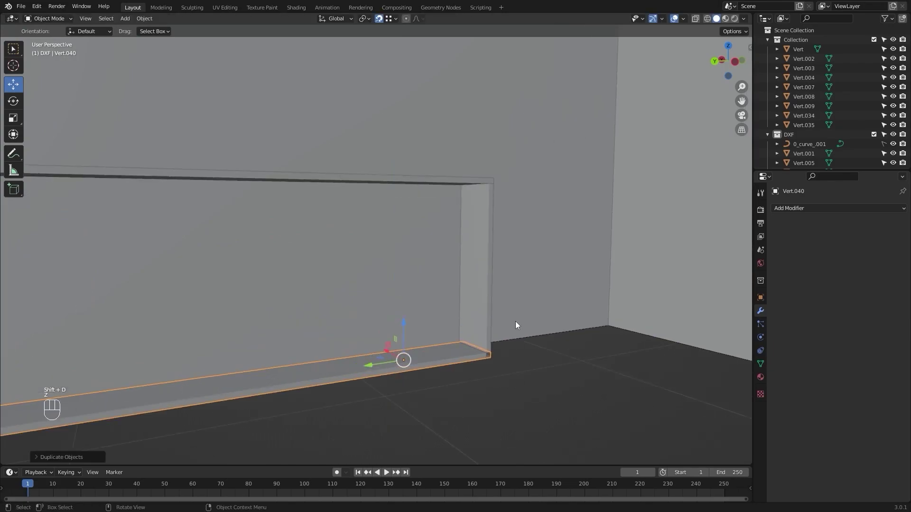
left_click_drag(528, 321, 455, 273, "alt")
scroll(462, 291, "up", 3)
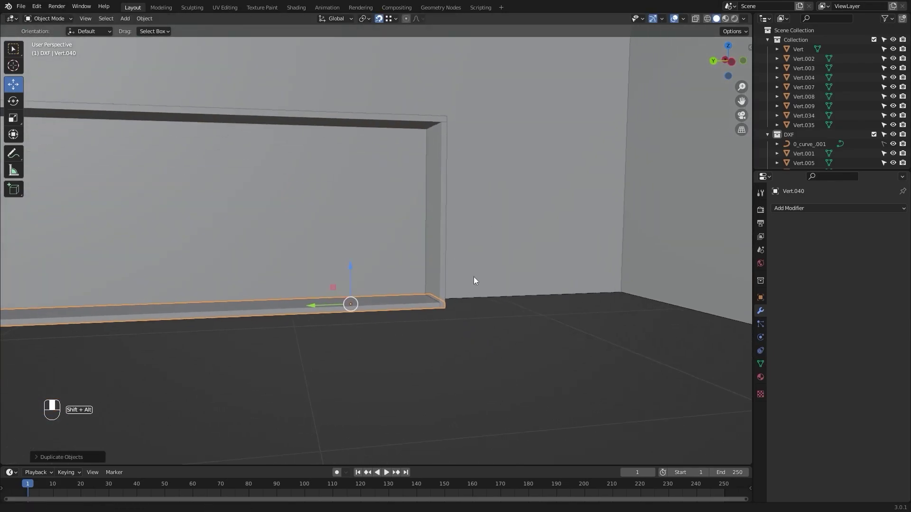
left_click_drag(529, 293, 479, 299, "alt")
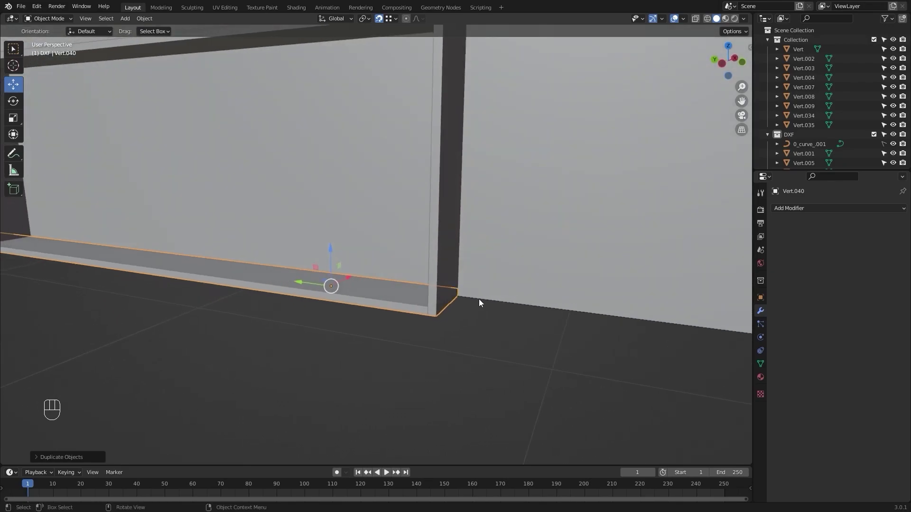
Select all three upright panels, enter Edit Mode on them together and select their bottom vertices using wireframe shading
left_click(442, 213)
scroll(442, 213, "down", 4)
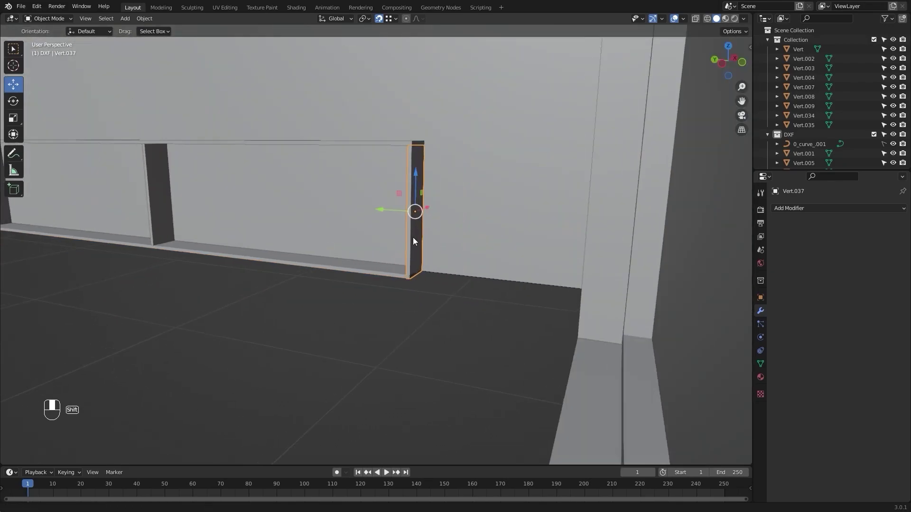
left_click_drag(412, 237, 511, 264, "alt+shift")
left_click_drag(316, 266, 556, 298, "alt+shift")
left_click_drag(346, 269, 546, 270, "alt")
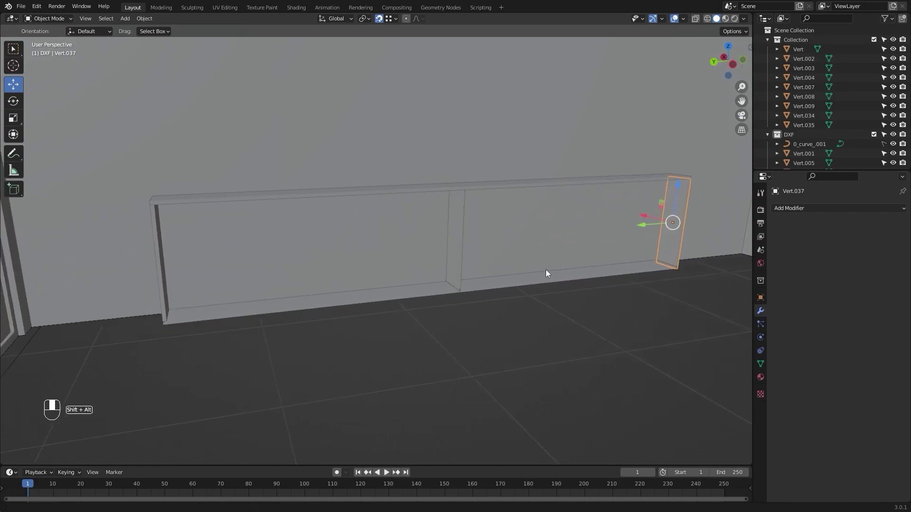
left_click(458, 230, "shift")
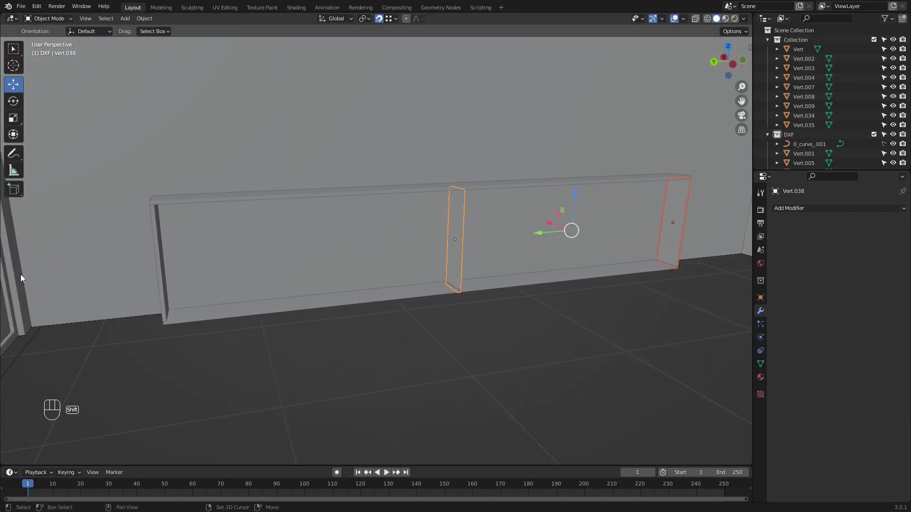
left_click(158, 254, "shift")
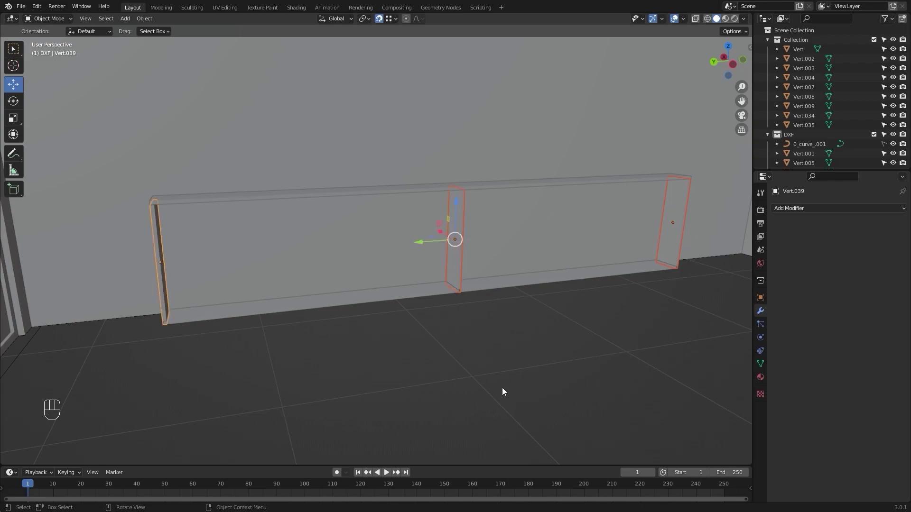
key("Tab")
scroll(503, 374, "down", 3)
left_click_drag(506, 368, 508, 343, "alt")
key("z")
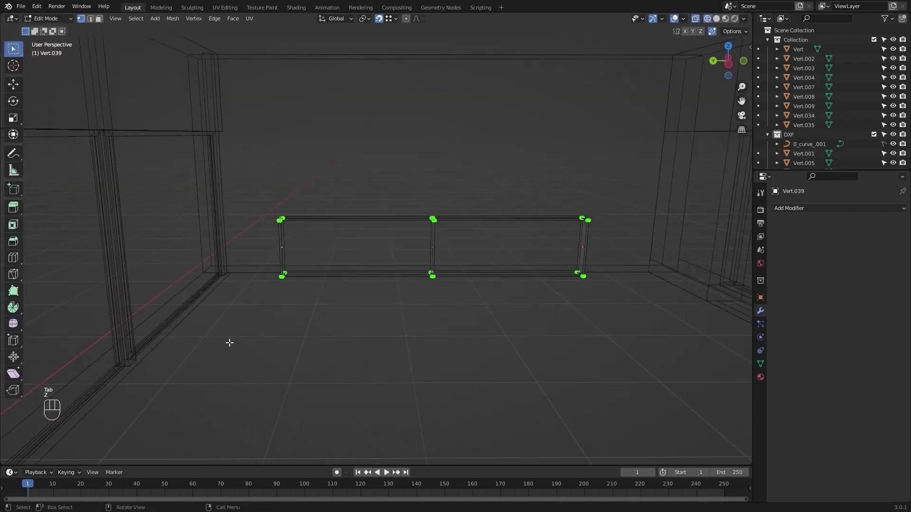
left_click_drag(230, 342, 581, 280)
key("z")
scroll(608, 315, "up", 3)
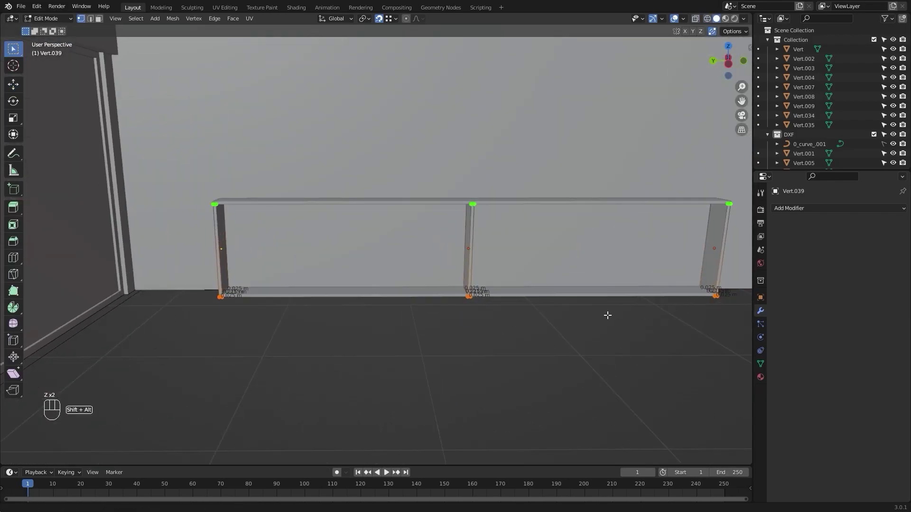
Raise the uprights' bottom vertices along Z to the upper face of the bottom board and leave Edit Mode
left_click_drag(608, 315, 350, 300, "alt+shift")
scroll(350, 300, "up", 2)
left_click_drag(444, 306, 263, 308, "alt+shift")
scroll(315, 328, "up", 2)
left_click_drag(315, 327, 376, 346, "alt")
scroll(376, 347, "up", 2)
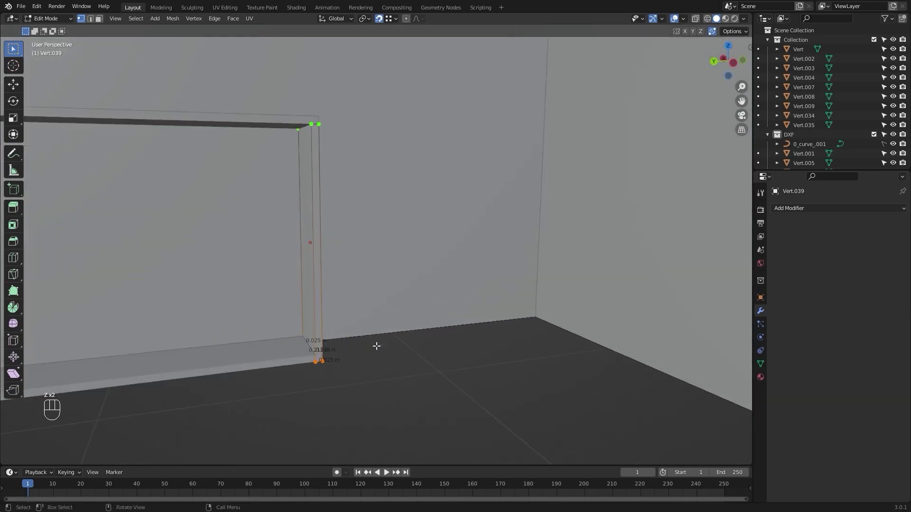
middle_click_drag(376, 347, 454, 362)
key("g")
key("z")
left_click(448, 330)
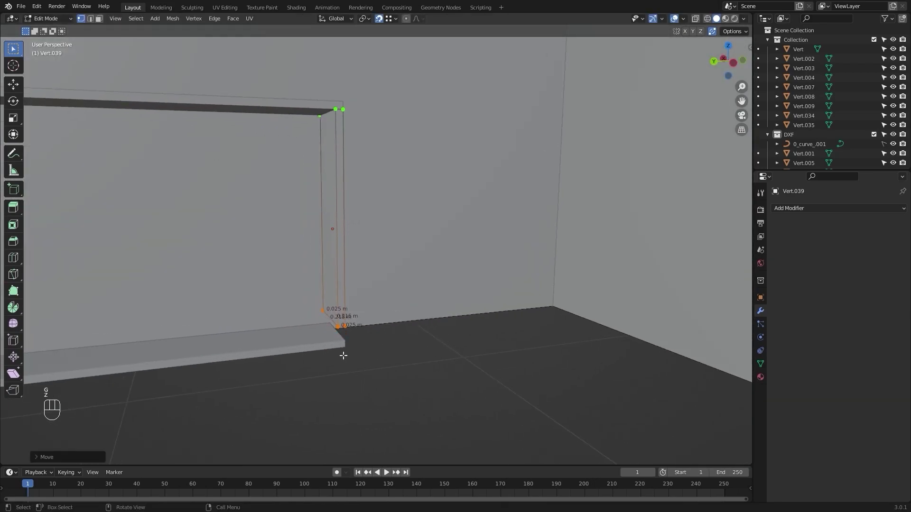
key("g")
key("z")
left_click(345, 335)
scroll(343, 336, "down", 7)
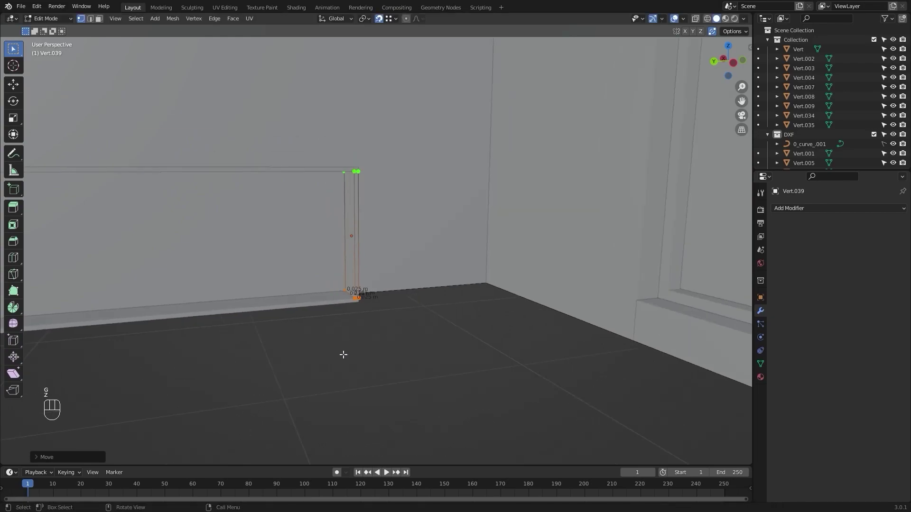
mouse_move(344, 351)
left_mouse_down("alt+shift")
mouse_move(369, 363)
mouse_move(338, 356)
left_mouse_up("alt+shift")
key("Tab")
left_click(368, 362)
Duplicate the bottom board 0.325 m up along Z and repeat the duplication for a second shelf above it
scroll(339, 356, "up", 3)
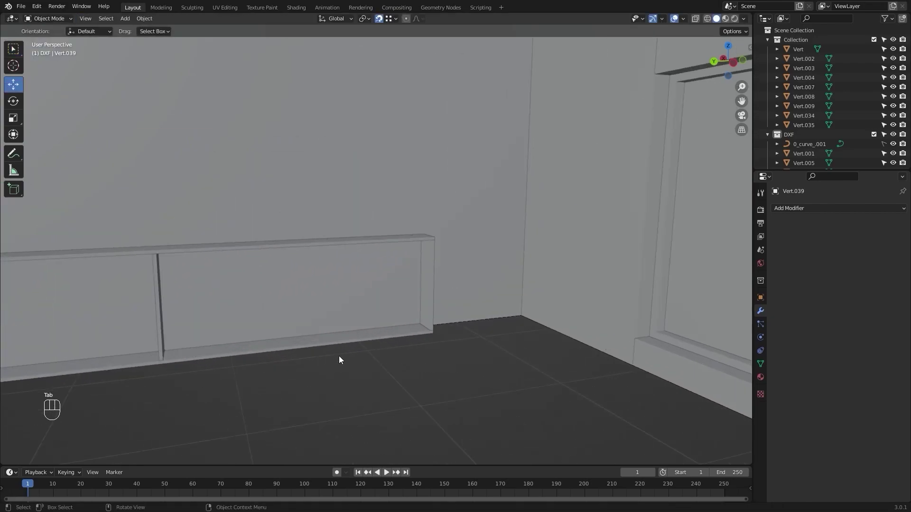
left_click(394, 333)
left_click_drag(394, 366, 402, 372, "alt")
scroll(402, 374, "up", 4)
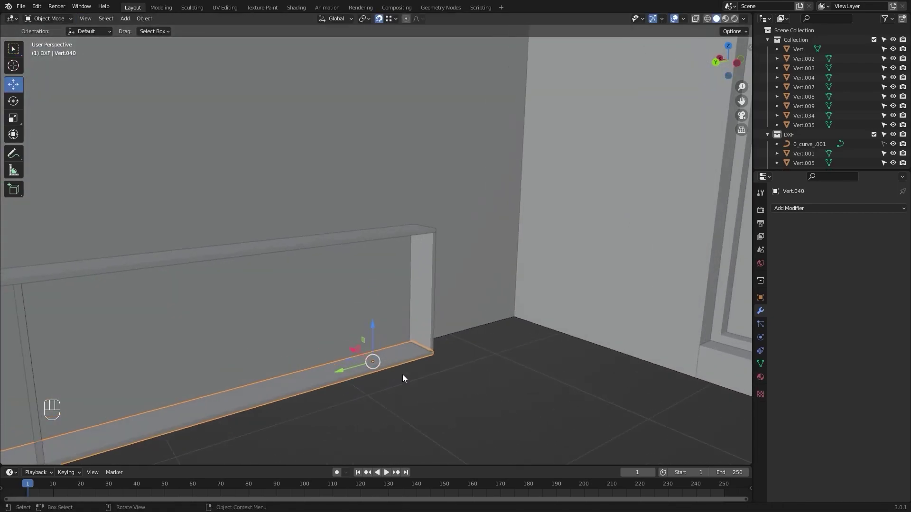
left_click_drag(459, 399, 455, 377, "alt+shift")
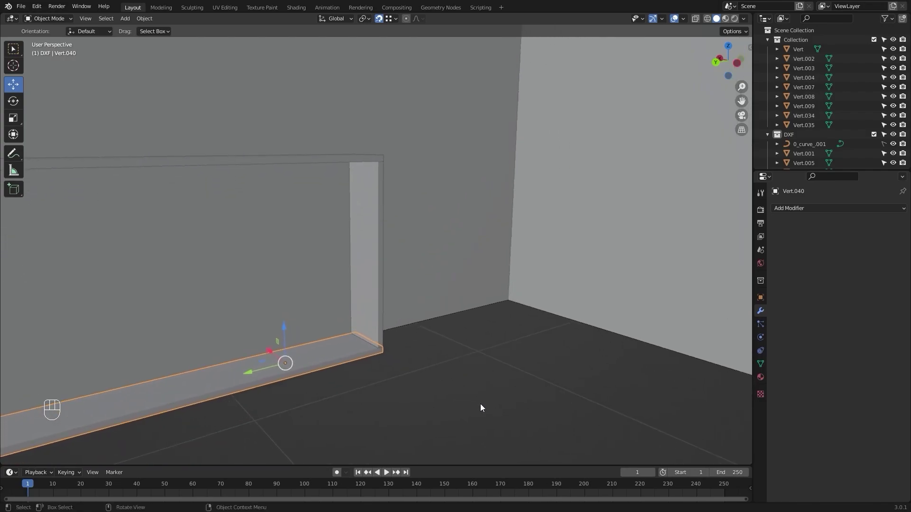
key("shift+d")
key("z")
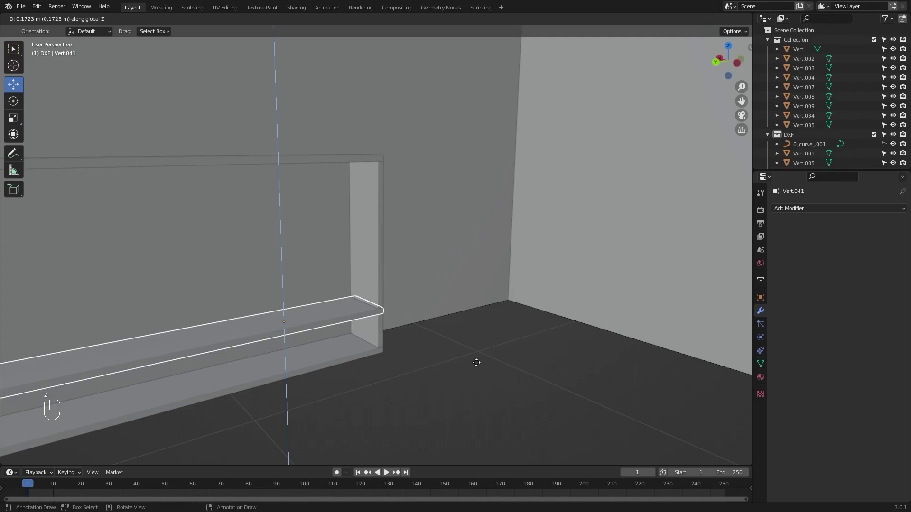
type("0.325")
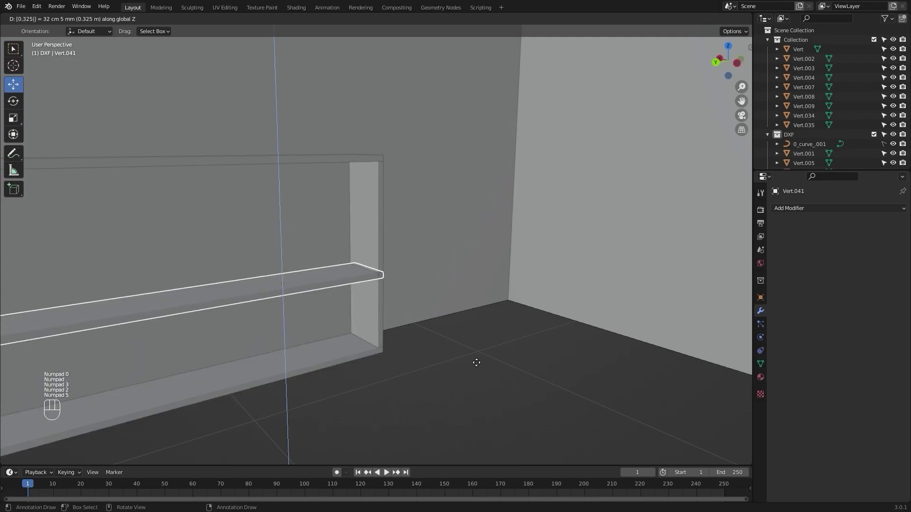
key("KP_Enter")
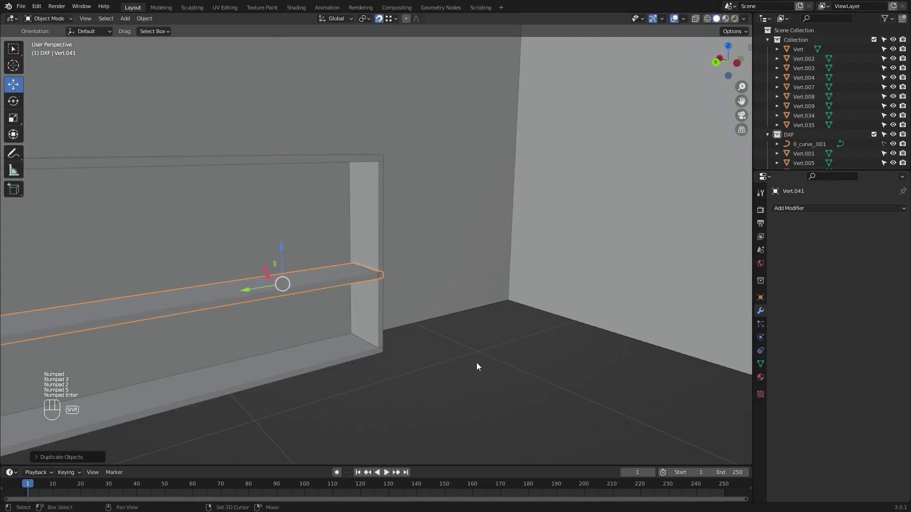
key("shift+r")
left_click(465, 334)
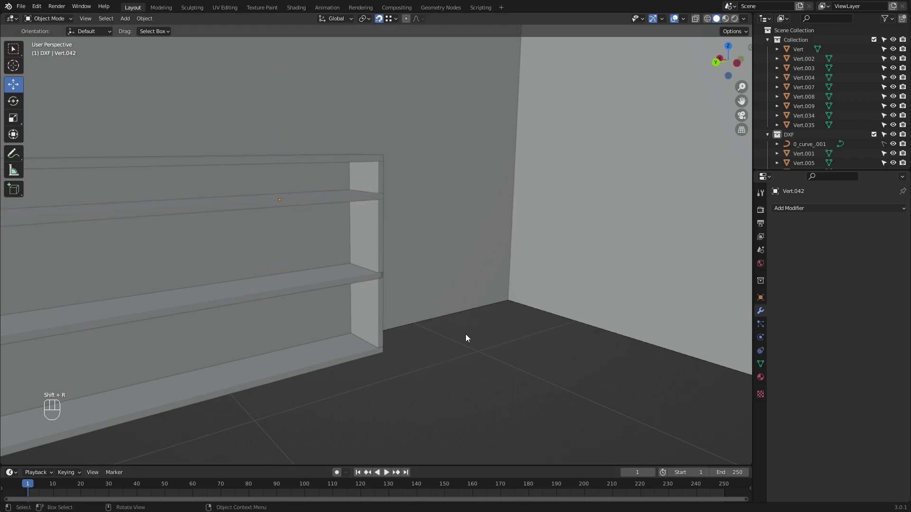
Enter Edit Mode on both intermediate shelves and select their end vertices at the first upright using wireframe shading
middle_click_drag(465, 334, 488, 288)
scroll(485, 289, "down", 2)
middle_click_drag(368, 278, 396, 298)
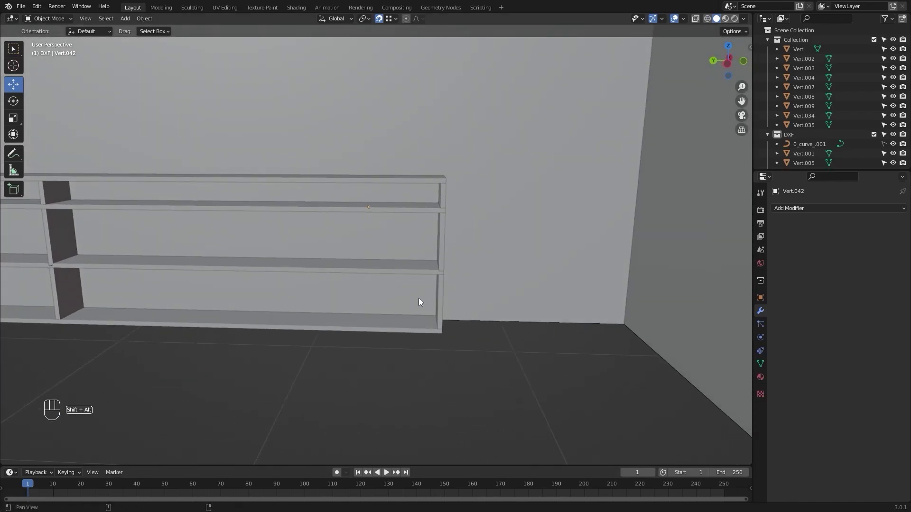
scroll(396, 300, "up", 3)
left_click_drag(419, 298, 425, 280, "alt+shift")
scroll(329, 298, "up", 1)
left_click(370, 266)
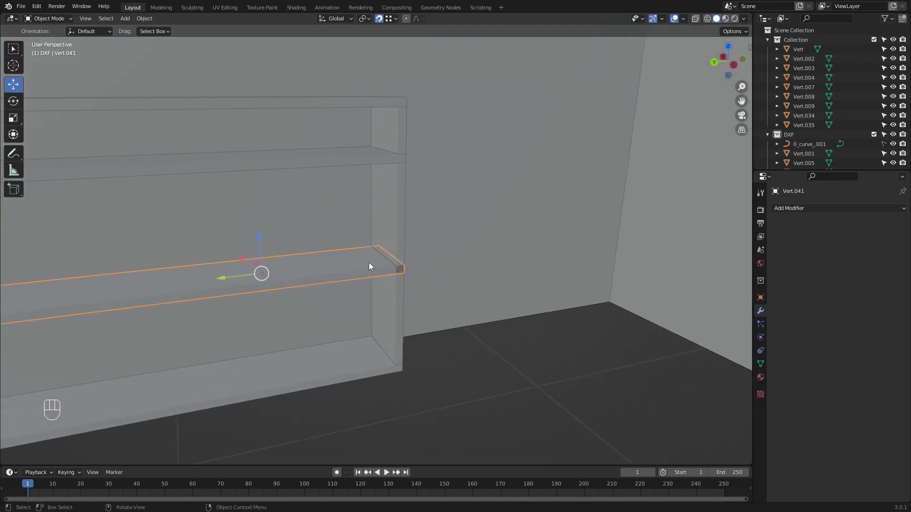
left_click(331, 161, "shift")
key("Tab")
key("z")
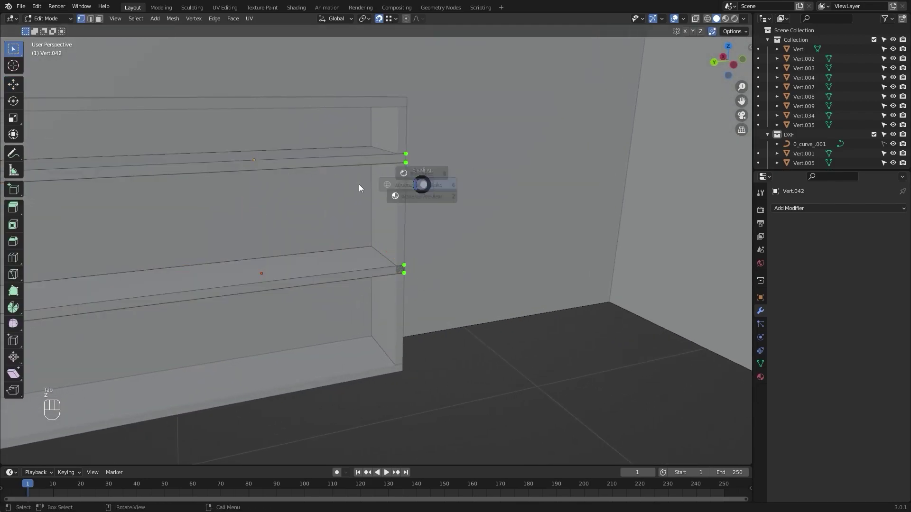
left_click_drag(353, 104, 536, 374)
key("z")
scroll(486, 225, "up", 3)
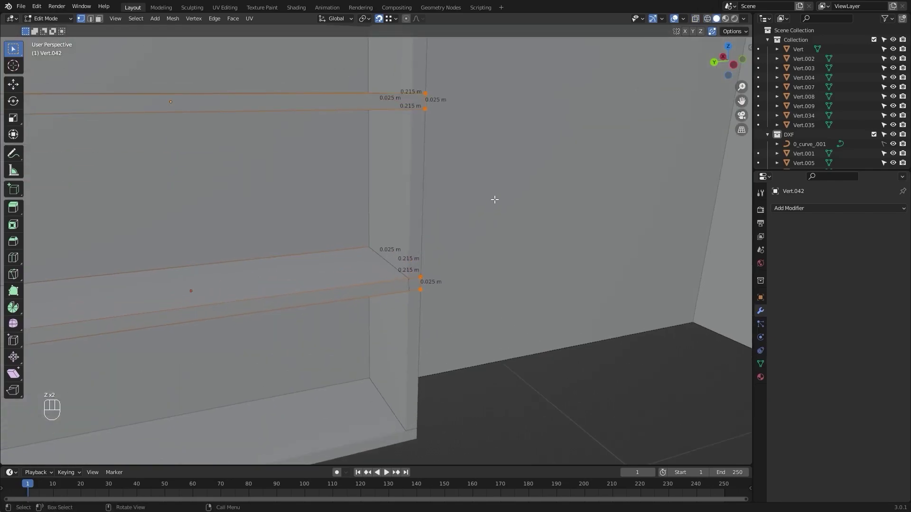
Move the shelves' selected end vertices about 0.11 m along positive Y, clear of the end upright
middle_click_drag(494, 199, 471, 286, "shift")
middle_click_drag(535, 220, 561, 218)
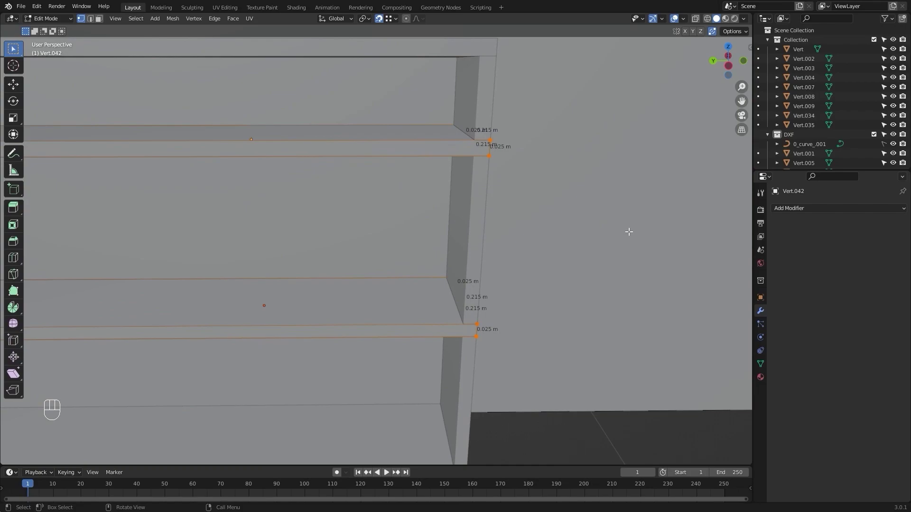
key("g")
key("x")
key("y")
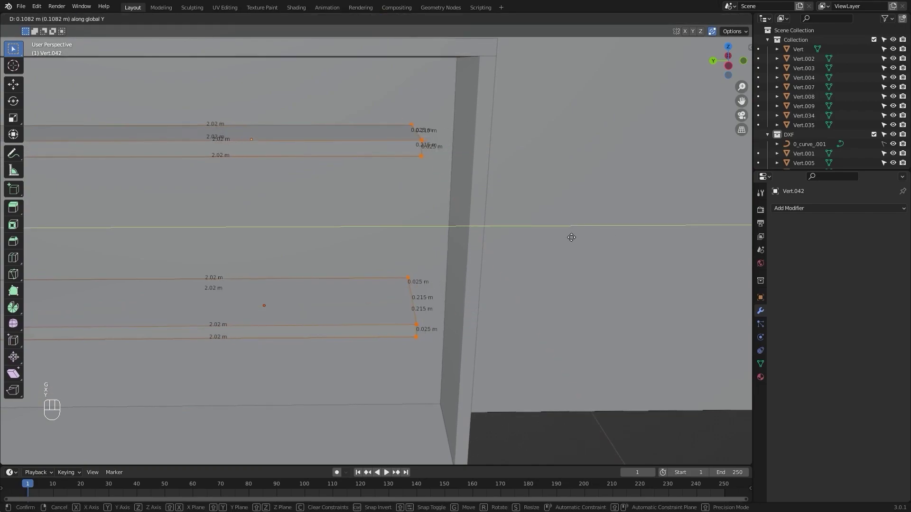
left_click(571, 238)
left_click_drag(499, 188, 483, 223, "alt+shift")
left_click_drag(423, 212, 436, 209, "alt")
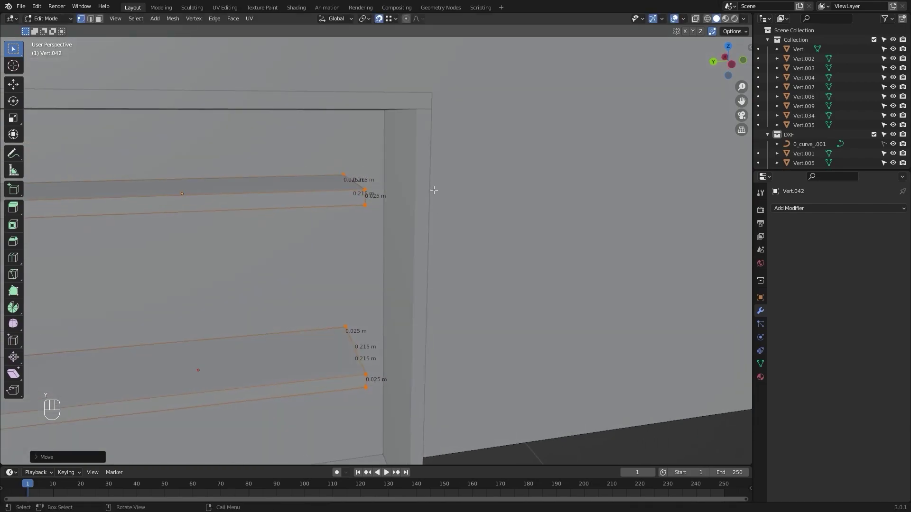
Move both intermediate shelves' selected end vertices along Y to snap against the end upright's inner face, and leave Edit Mode
key("g")
key("y")
left_click(415, 110)
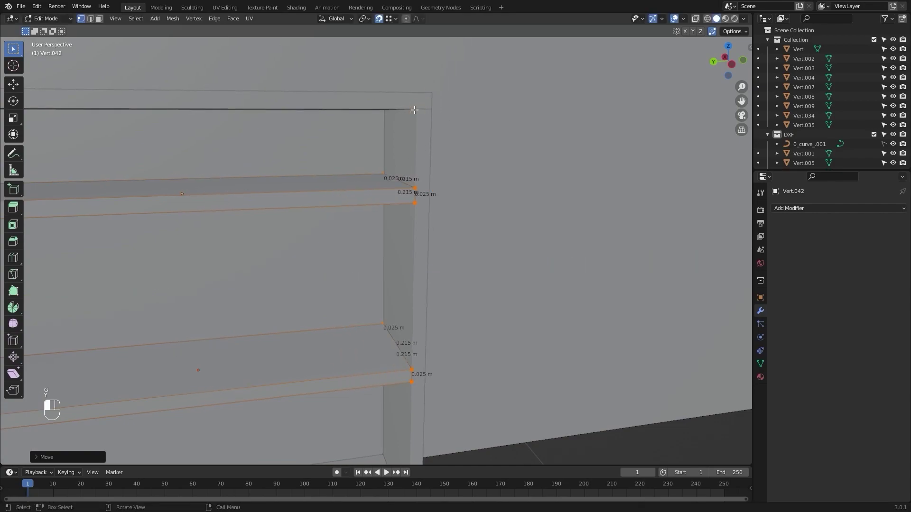
scroll(410, 158, "down", 7)
left_click_drag(337, 162, 534, 147, "alt+shift")
left_click_drag(346, 126, 423, 130, "alt+shift")
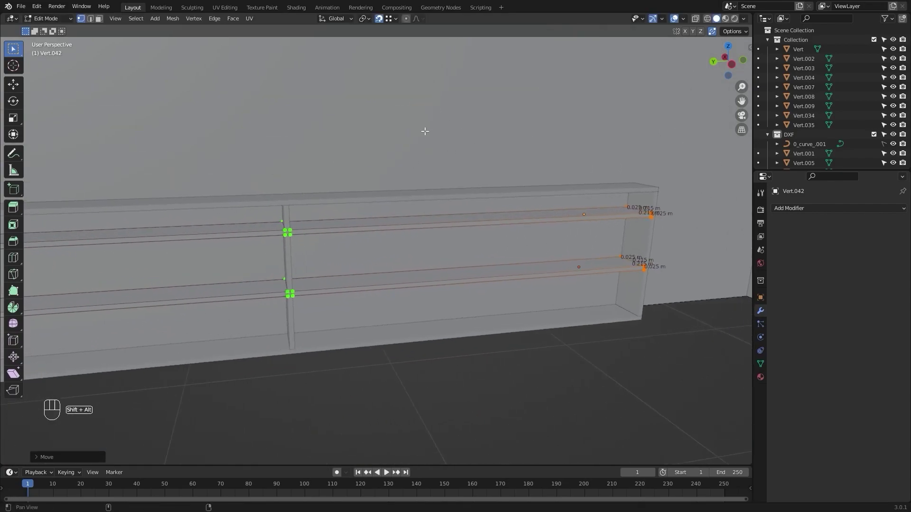
key("Tab")
Select both intermediate shelves' vertices at the opposite end and move them 0.025 m along negative Y to that upright's inner face
left_click_drag(276, 184, 360, 175, "alt+shift")
middle_click_drag(243, 174, 462, 228, "shift")
key("Tab")
scroll(461, 227, "up", 2)
key("z")
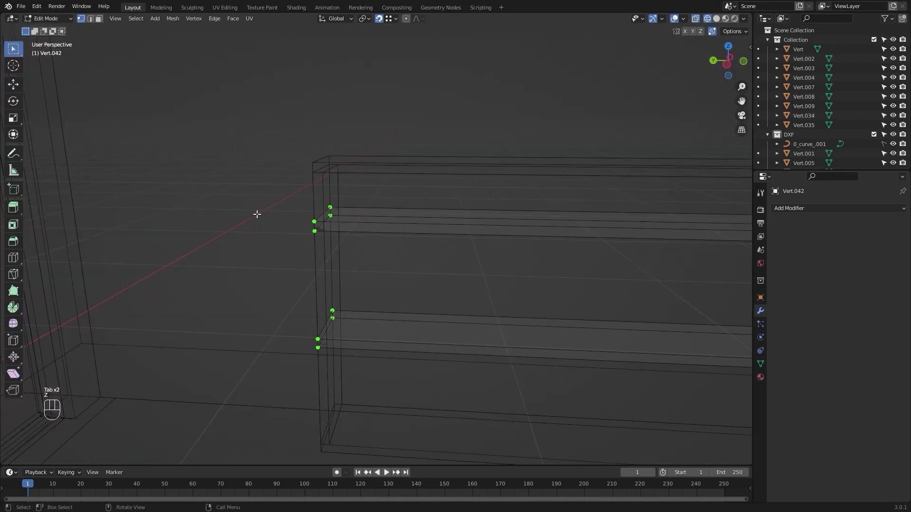
left_click_drag(260, 174, 446, 403)
key("z")
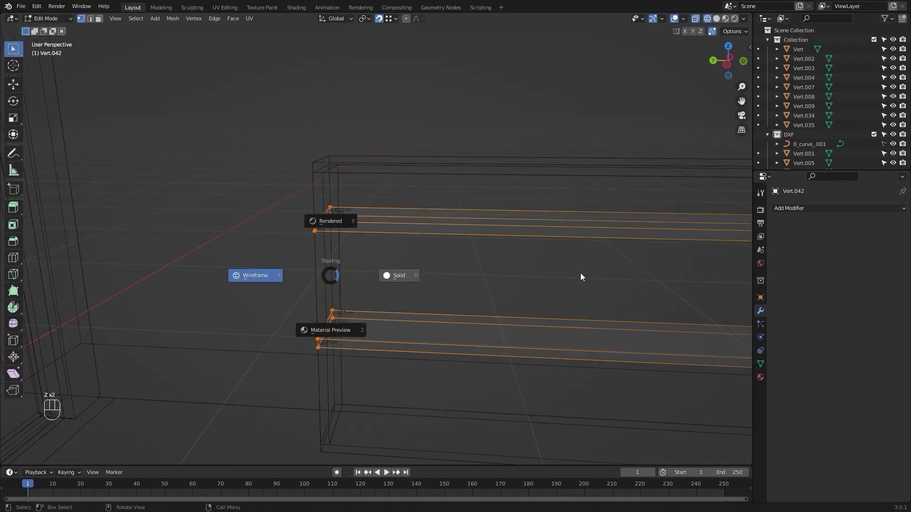
left_click(581, 277)
key("g")
key("y")
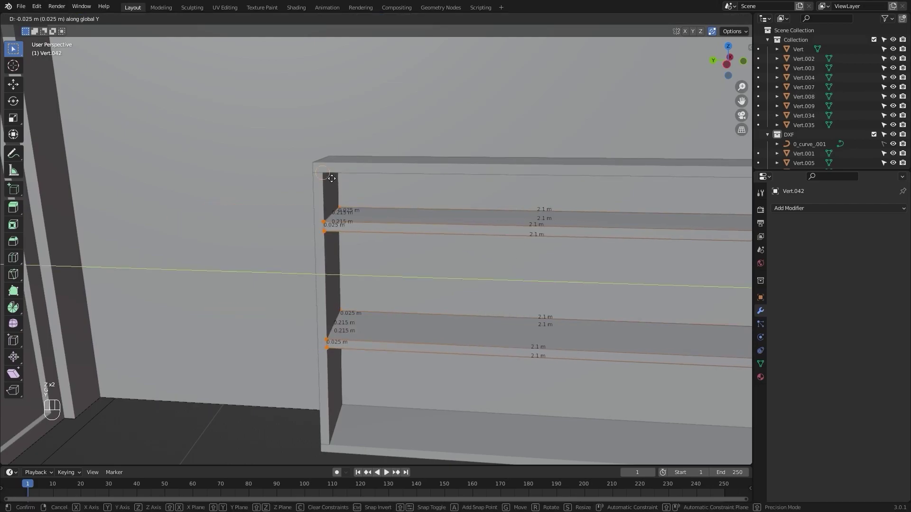
left_click(326, 179)
scroll(368, 251, "down", 3)
middle_click_drag(576, 321, 301, 260, "shift")
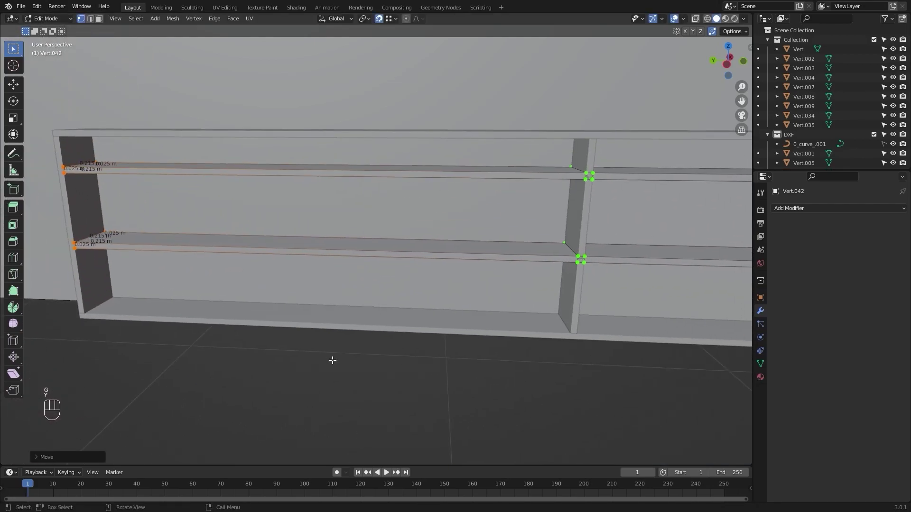
key("Tab")
Select the shelving unit's middle upright and enter Edit Mode on it
left_click_drag(309, 348, 355, 366, "alt")
left_click(361, 366)
left_click_drag(588, 324, 412, 304, "alt+shift")
scroll(436, 311, "up", 2)
left_click(402, 215)
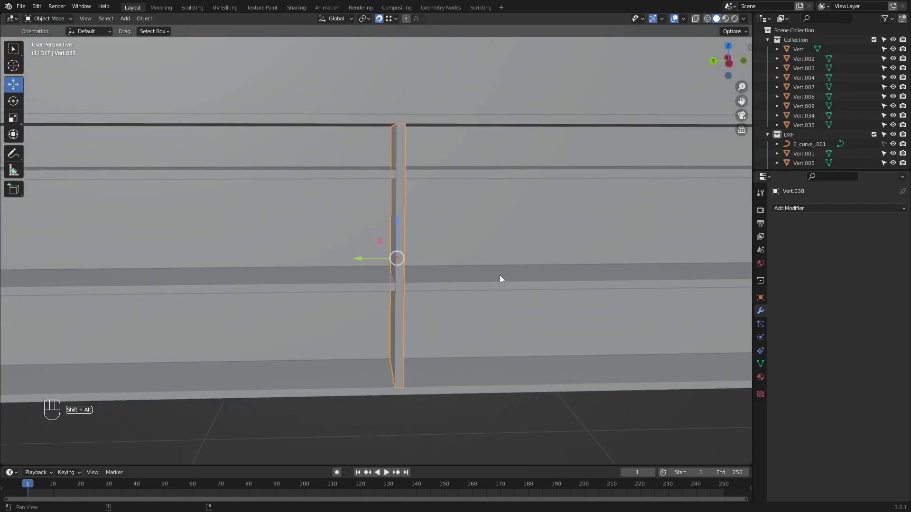
left_click_drag(499, 275, 373, 249, "alt+shift")
scroll(386, 270, "up", 3)
scroll(373, 250, "down", 1)
middle_click_drag(372, 253, 385, 246)
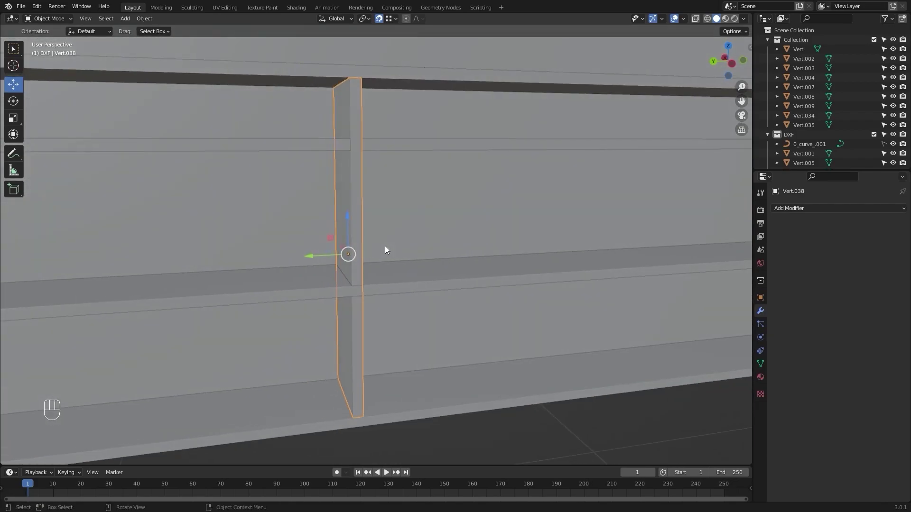
key("Tab")
middle_click_drag(484, 264, 483, 243, "shift")
key("z")
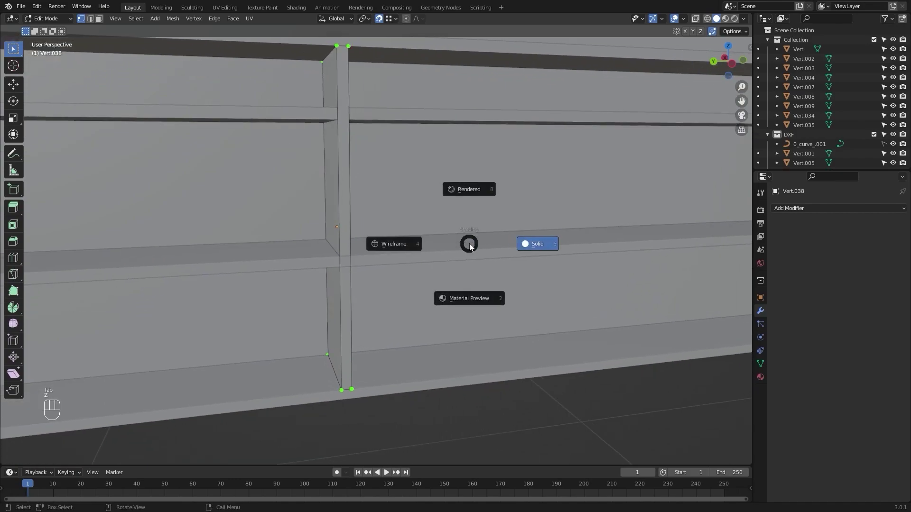
Add two loop cuts to the middle upright, at the lower and upper faces of the lower intermediate shelf
key("ctrl+r")
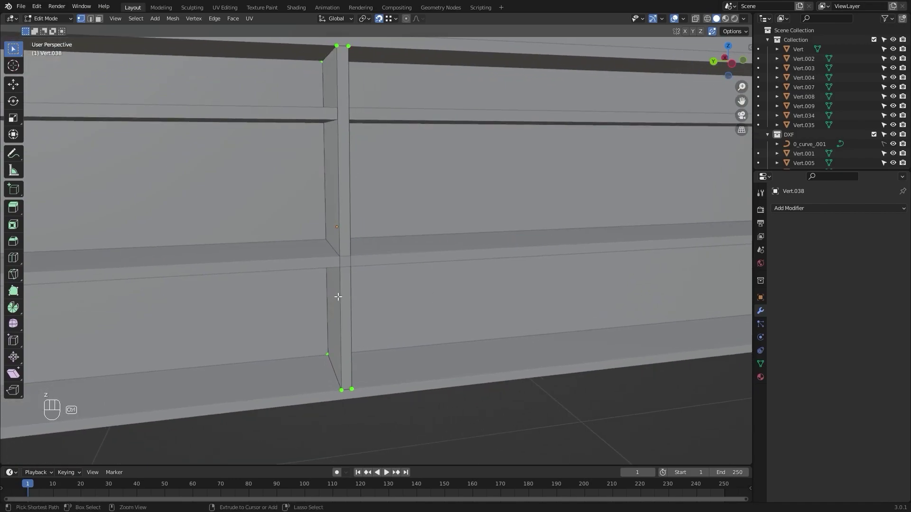
left_click(337, 297)
left_click(338, 244)
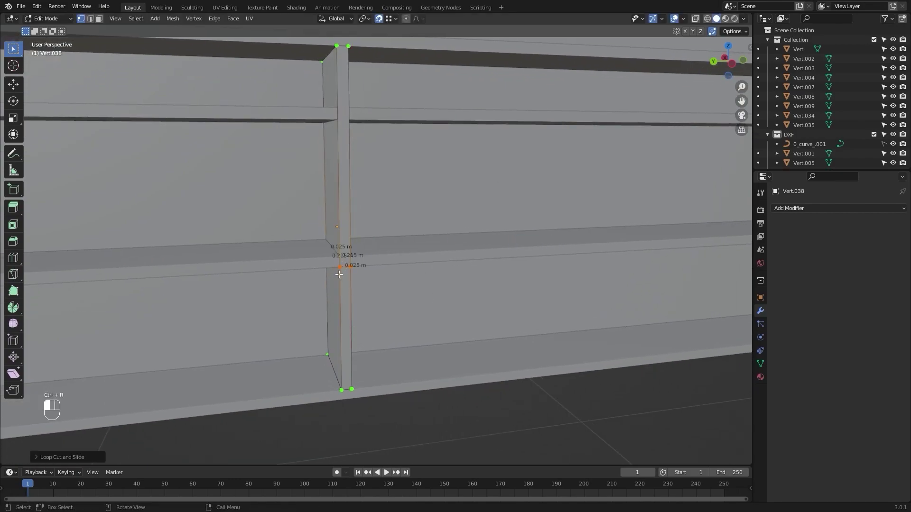
key("ctrl+r")
left_click(338, 243)
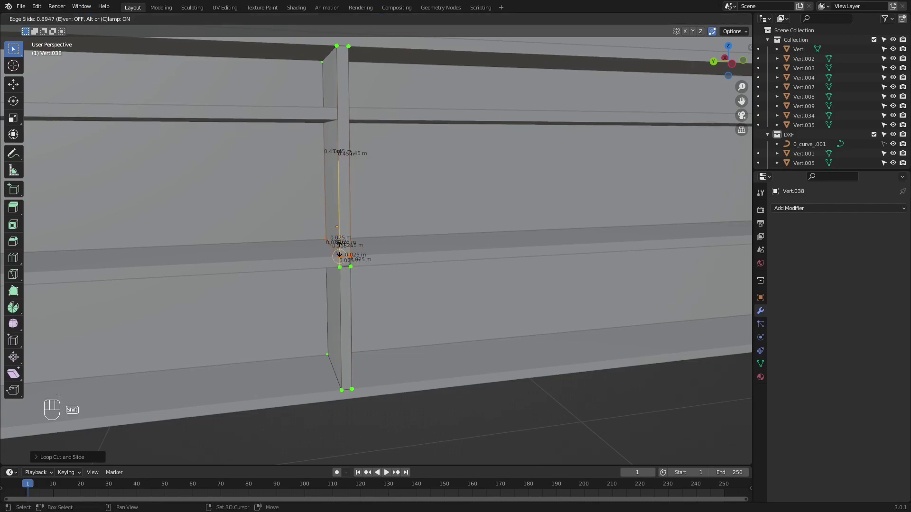
key("alt")
left_click(348, 251)
Add two more loop cuts to the middle upright, level with the lower and upper faces of the upper intermediate shelf
middle_click_drag(342, 178, 343, 241, "shift")
key("ctrl+r")
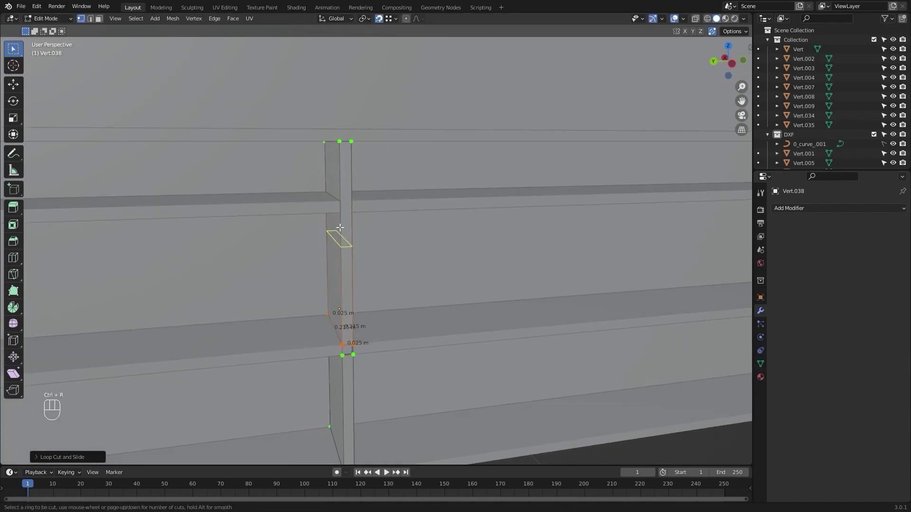
left_click(340, 215)
left_click(340, 199)
middle_click_drag(340, 198, 340, 205, "shift")
key("ctrl+r")
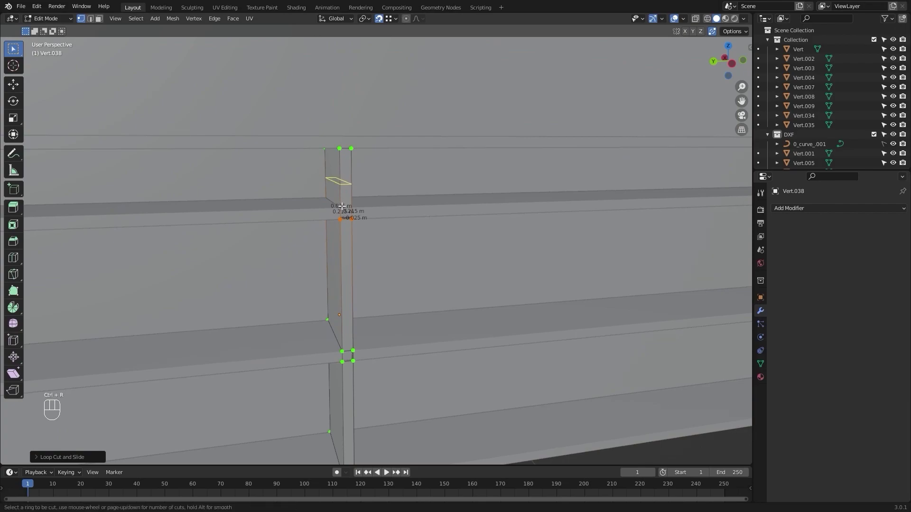
left_click(341, 203)
left_click(342, 199)
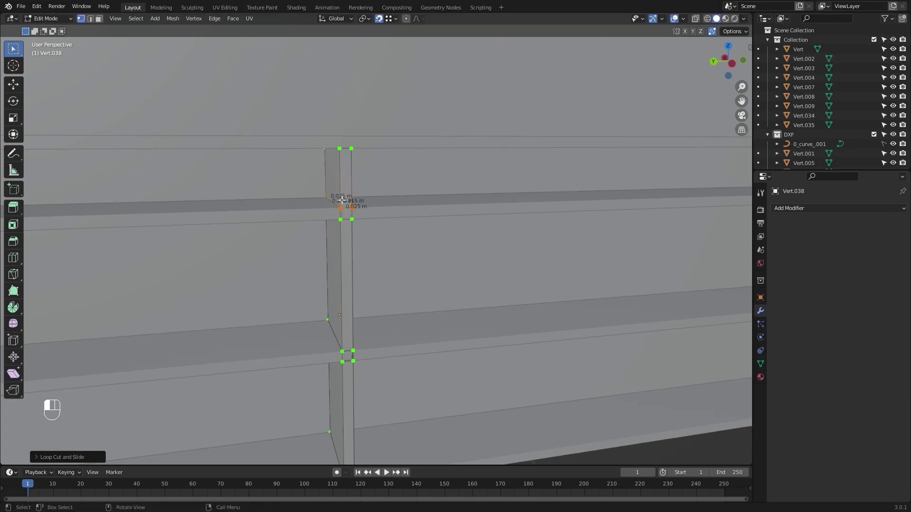
Separate the middle upright's section below the lower intermediate shelf into its own object, selecting it in wireframe shading
scroll(353, 223, "down", 4)
scroll(421, 333, "up", 5)
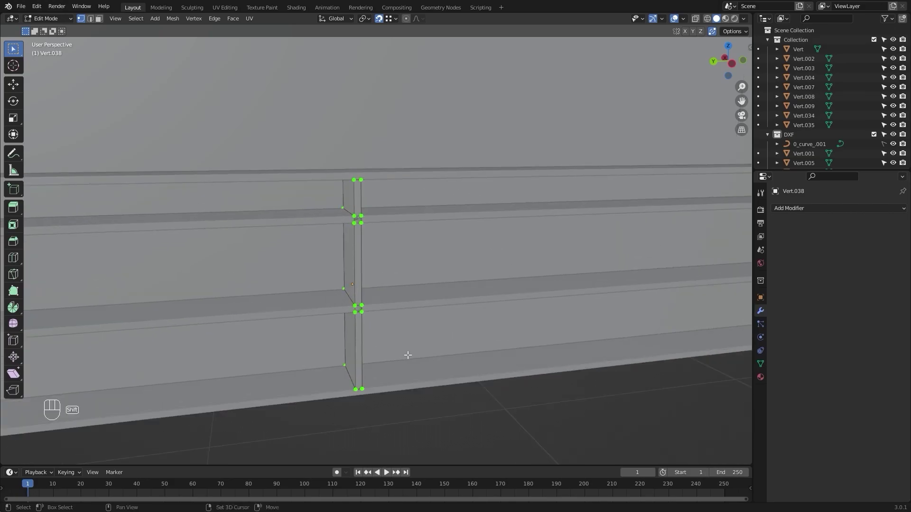
key("z")
left_click(303, 254)
middle_click_drag(340, 231, 332, 226, "alt")
left_click_drag(298, 305, 357, 178)
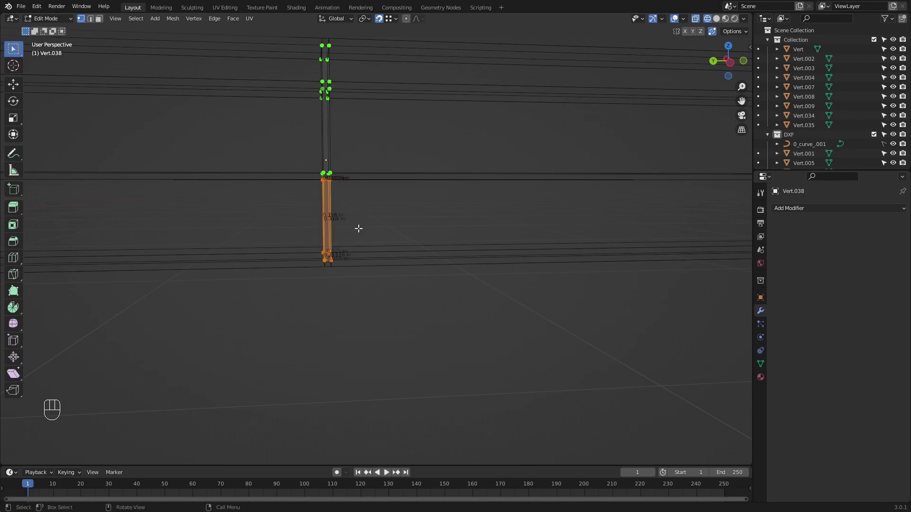
key("p")
left_click(358, 229)
key("z")
left_click(379, 244)
key("Tab")
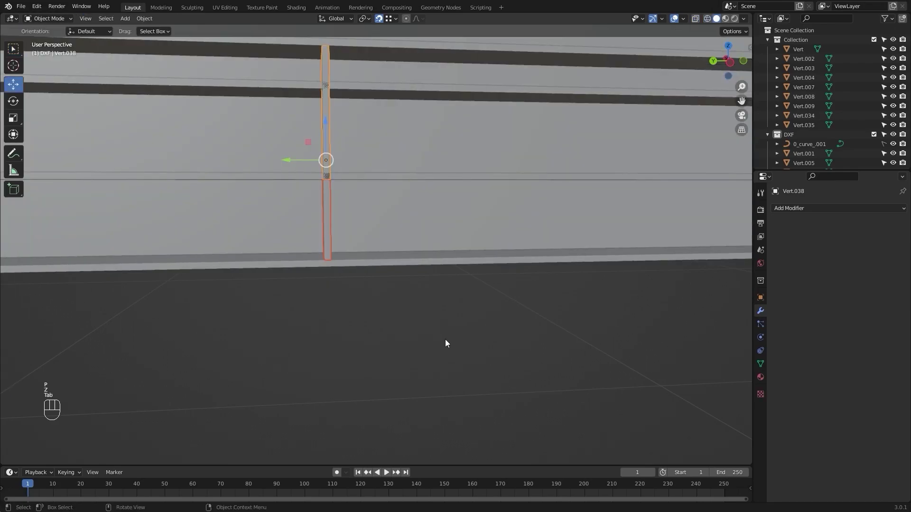
Delete the remaining middle upright's vertices at the lower shelf's underside, removing the part that passes through that shelf
mouse_move(324, 241)
middle_mouse_down("alt")
mouse_move(360, 248)
mouse_move(357, 288)
middle_mouse_up("alt")
left_click(360, 245)
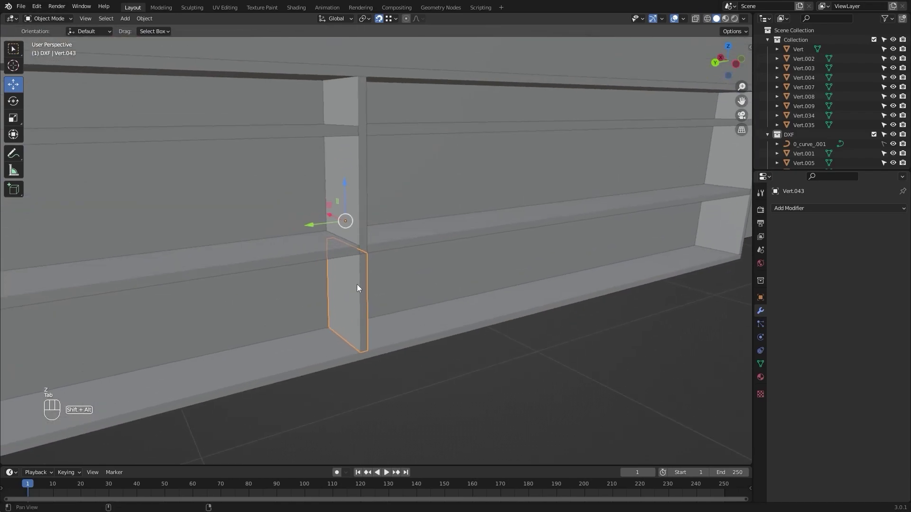
left_click(358, 188)
key("Tab")
key("z")
left_click(285, 233)
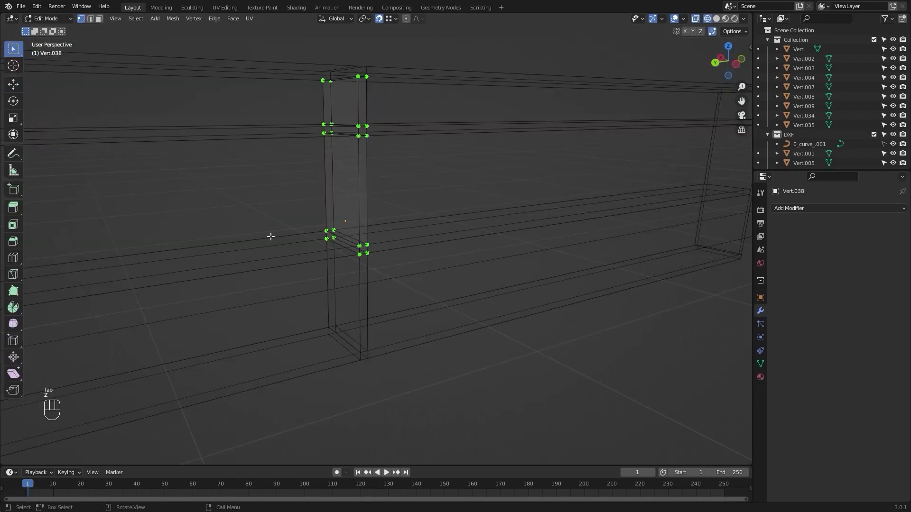
middle_click_drag(352, 285, 374, 256)
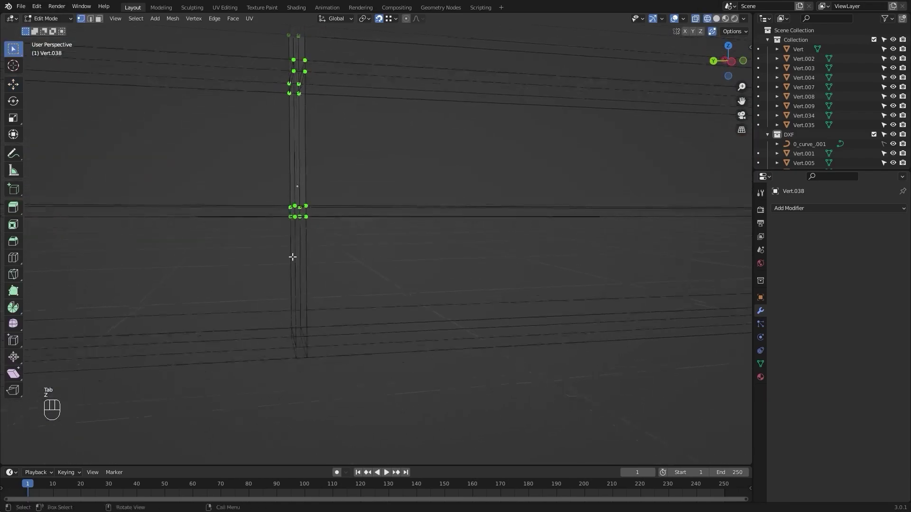
left_click_drag(247, 251, 332, 212)
key("x")
left_click(335, 192)
key("shift+z")
scroll(415, 276, "up", 3)
key("Tab")
middle_click_drag(386, 269, 328, 311)
Separate the middle upright's section above the upper intermediate shelf into its own object and leave Edit Mode
key("Tab")
key("shift+z")
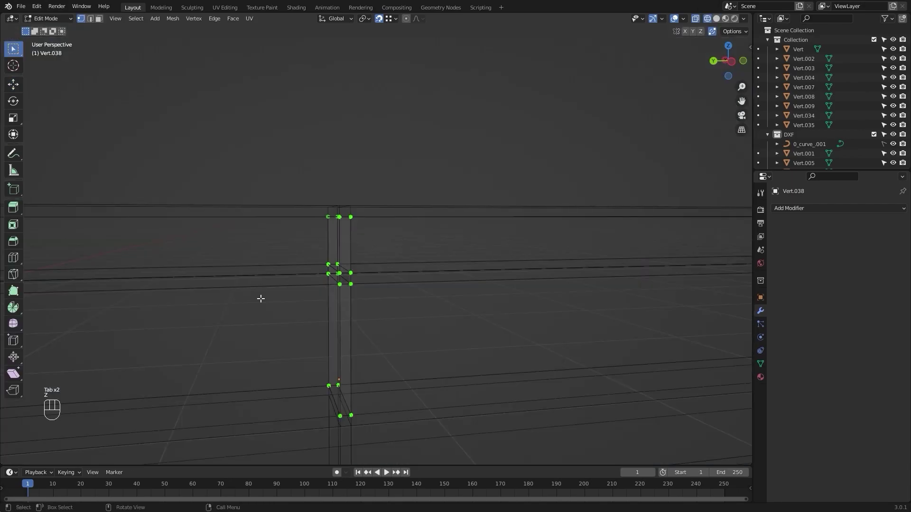
middle_click_drag(260, 299, 289, 316)
left_click_drag(267, 143, 362, 265)
key("p")
left_click(367, 242)
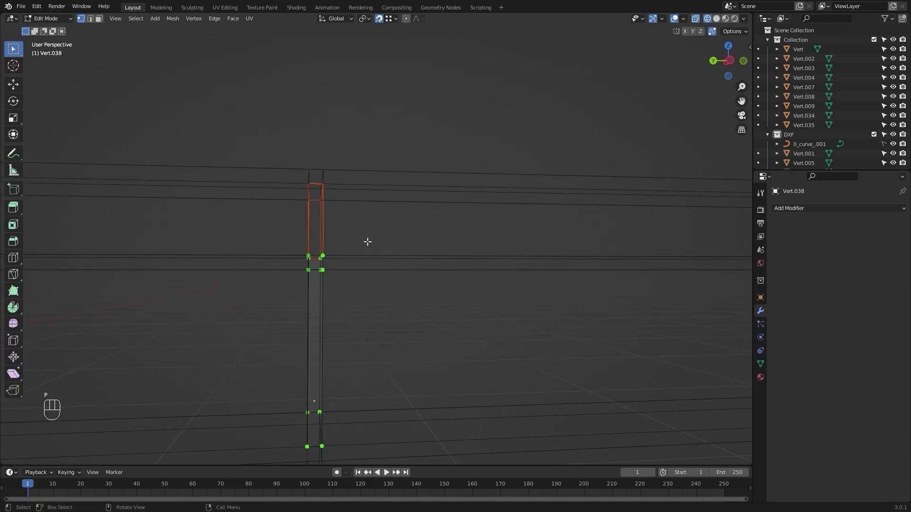
key("shift+z")
key("Tab")
Delete the remaining middle upright's vertices at the upper shelf's top face, removing the part that passes through that shelf
left_click(335, 312)
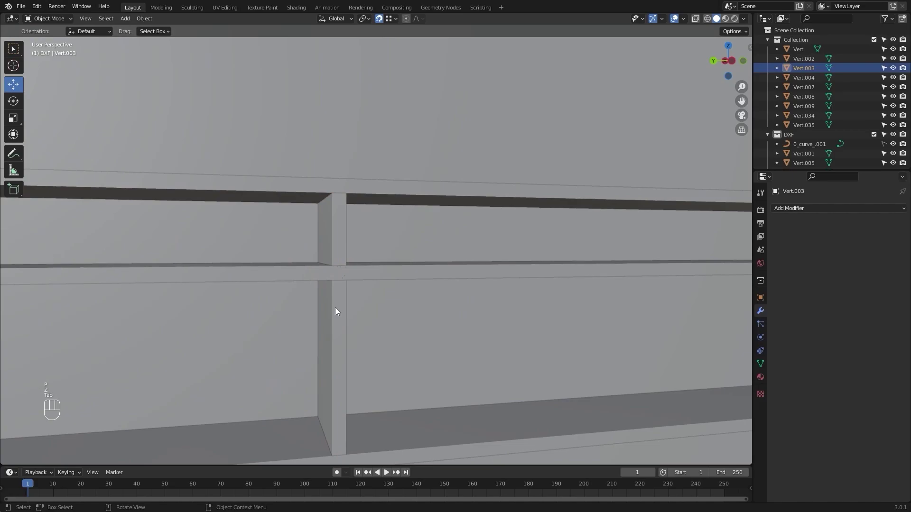
left_click(335, 311)
key("Tab")
key("shift+z")
middle_click_drag(232, 289, 291, 272)
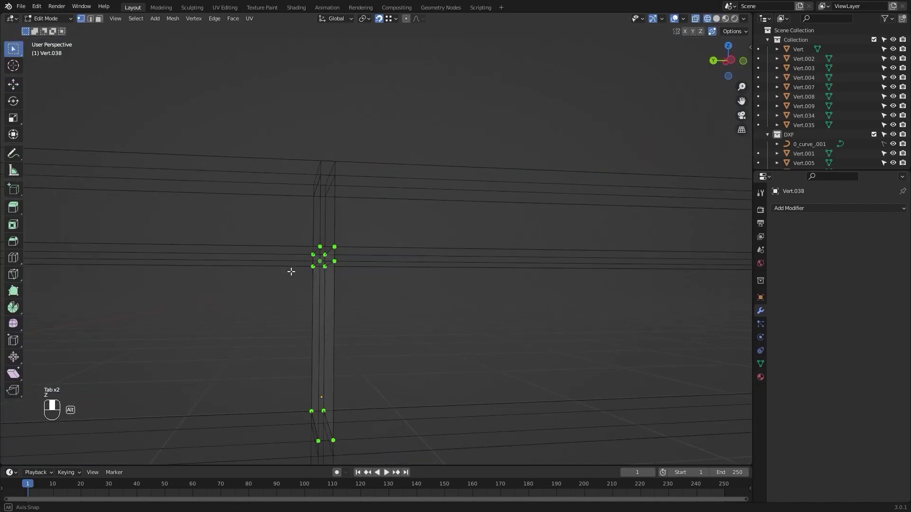
middle_click_drag(297, 222, 283, 230, "alt")
left_click_drag(275, 231, 335, 264)
key("x")
left_click(364, 242)
key("z")
left_click(410, 242)
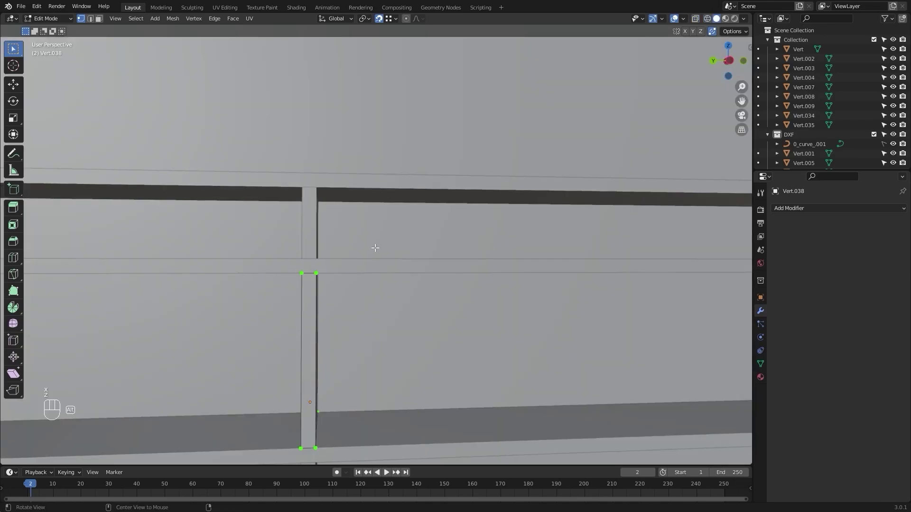
key("Tab")
Check each of the middle upright's three sections as a separate object and examine the whole shelving unit within the room
middle_click_drag(343, 258, 417, 270)
middle_click_drag(569, 332, 413, 299, "shift")
left_click(405, 385)
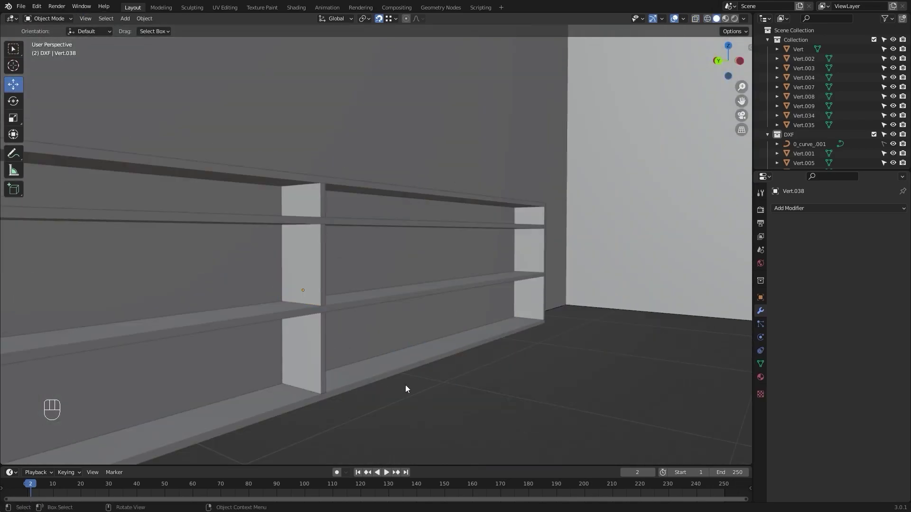
scroll(367, 355, "up", 2)
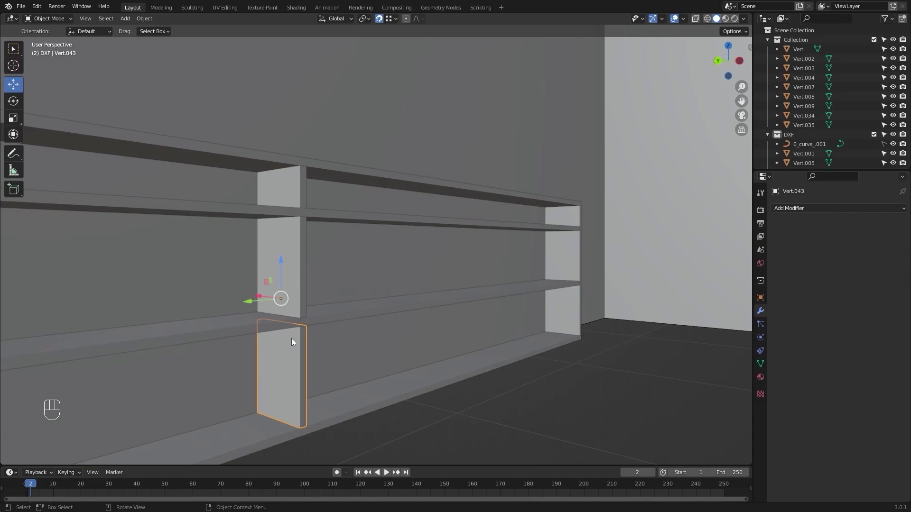
left_click(290, 257)
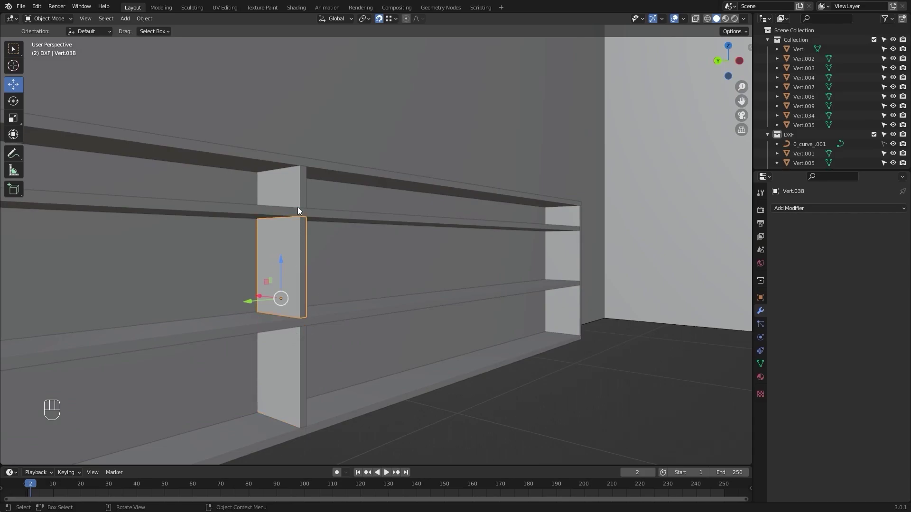
left_click(297, 188)
scroll(365, 299, "down", 1)
middle_click_drag(379, 309, 319, 309)
scroll(306, 322, "down", 4)
scroll(312, 318, "down", 3)
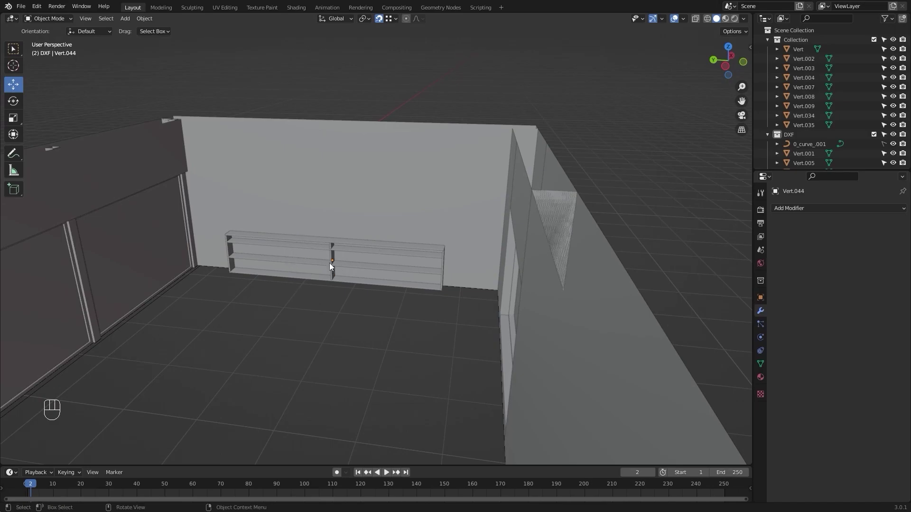
mouse_move(330, 264)
middle_mouse_down("alt")
mouse_move(356, 255)
mouse_move(335, 276)
mouse_move(346, 269)
mouse_move(335, 262)
middle_mouse_up("alt")
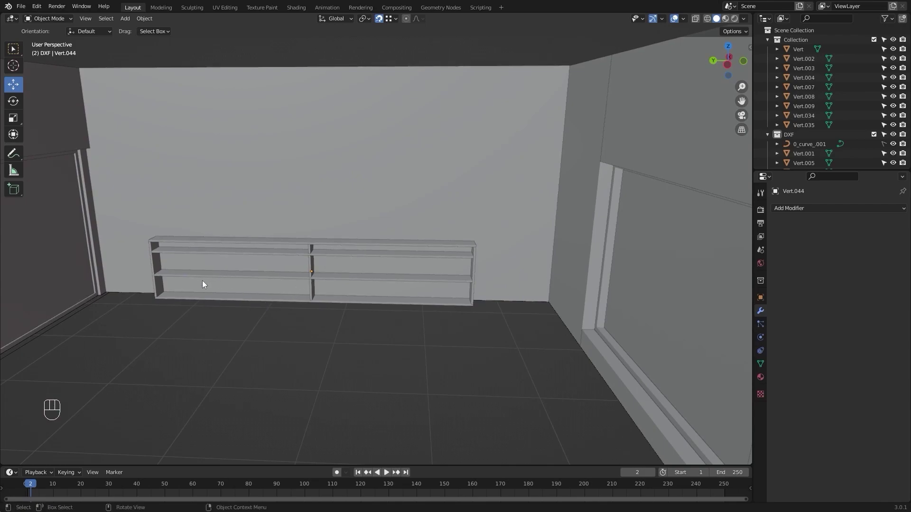
middle_click_drag(202, 284, 247, 276, "alt")
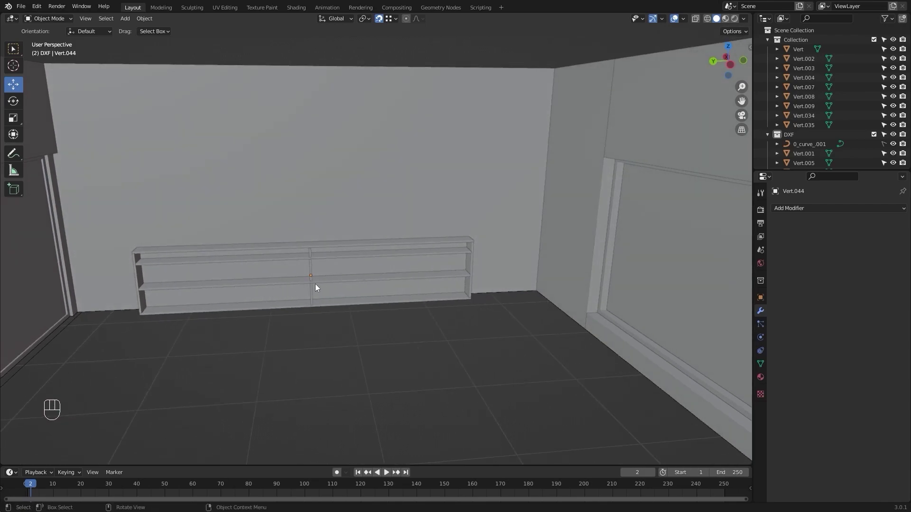
scroll(413, 283, "down", 2)
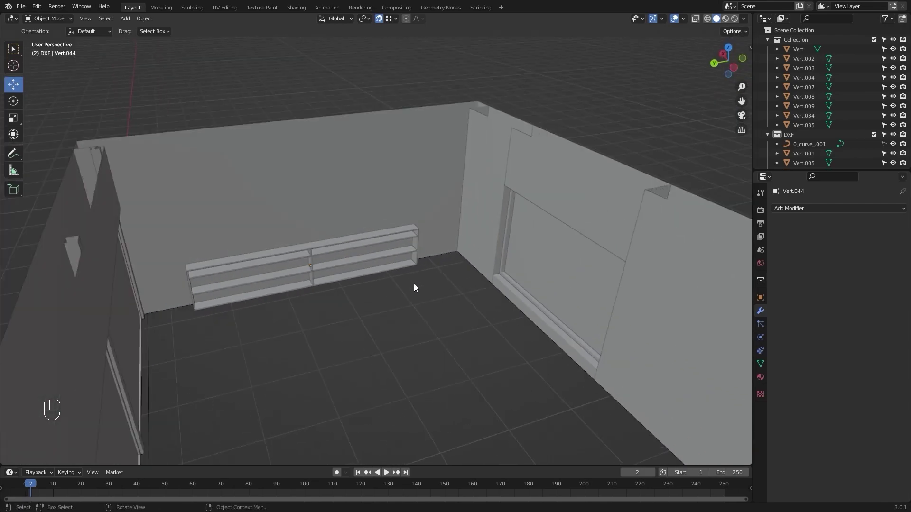